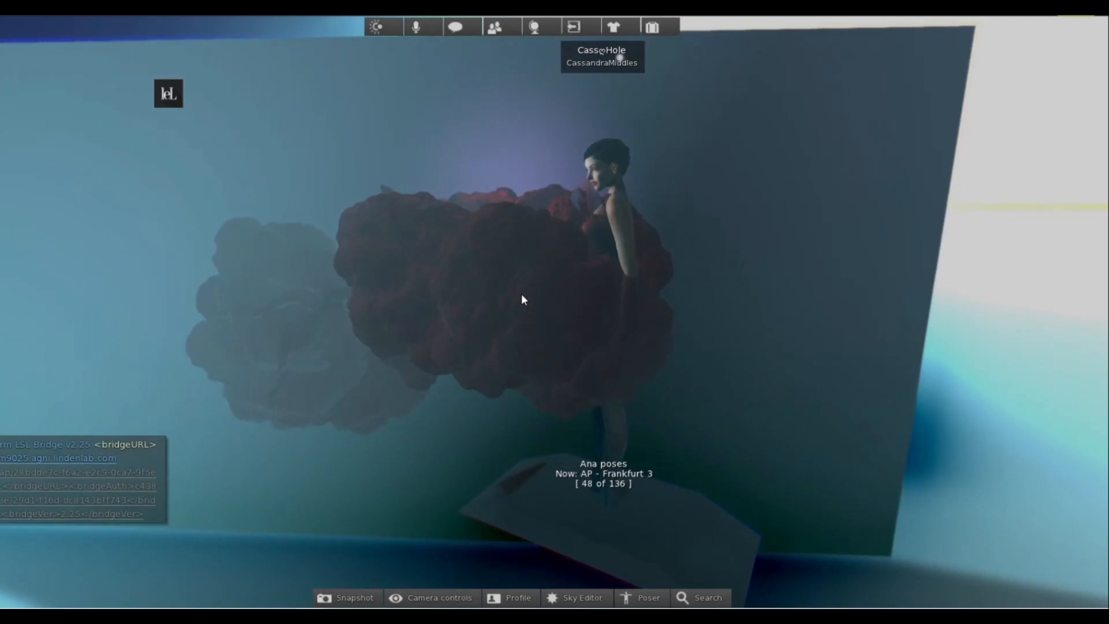
Put the avatar into a pose on the Ana poses stand.
right_click(672, 512)
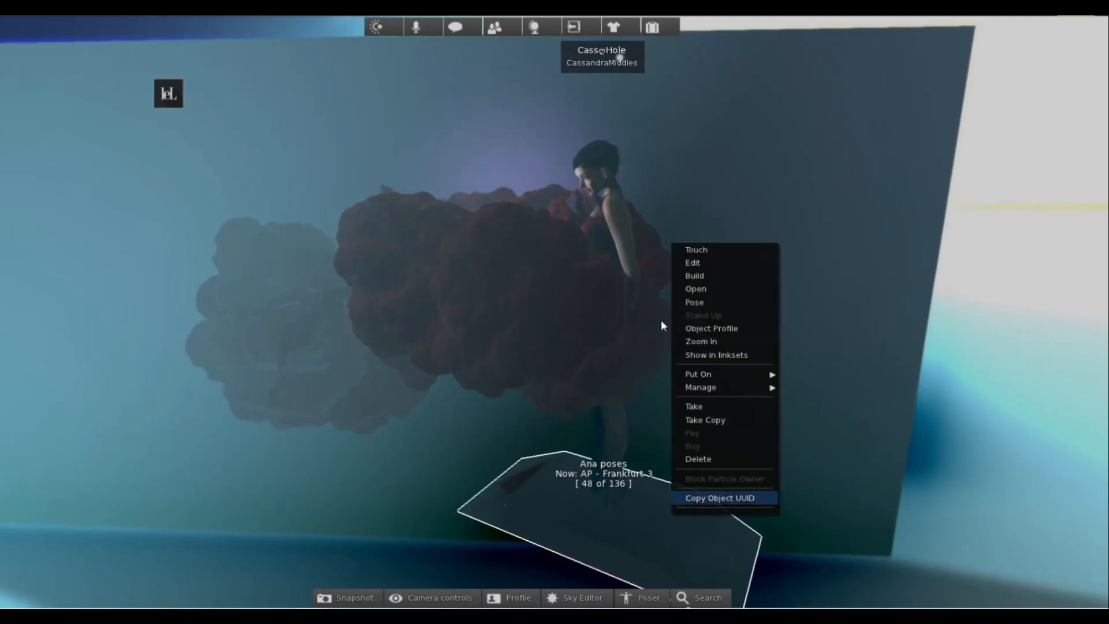
left_click(695, 303)
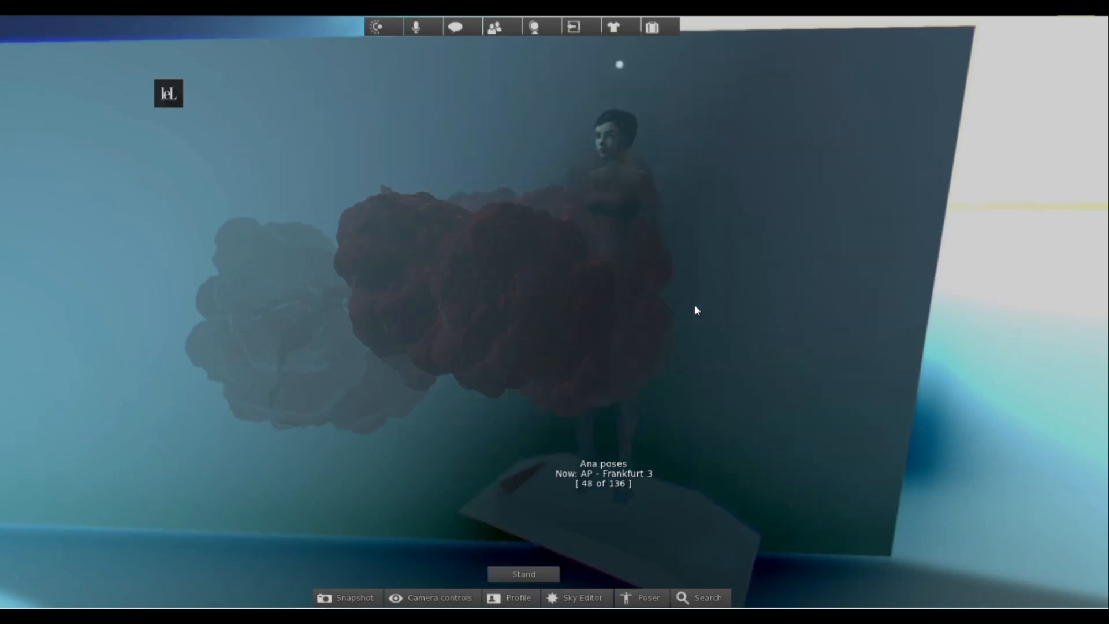
Examine the avatar's AP - Frankfurt 3 pose up close, then return to the full view of the set.
left_click_drag(597, 238, 522, 295, "alt")
left_click_drag(522, 226, 491, 245, "ctrl+alt")
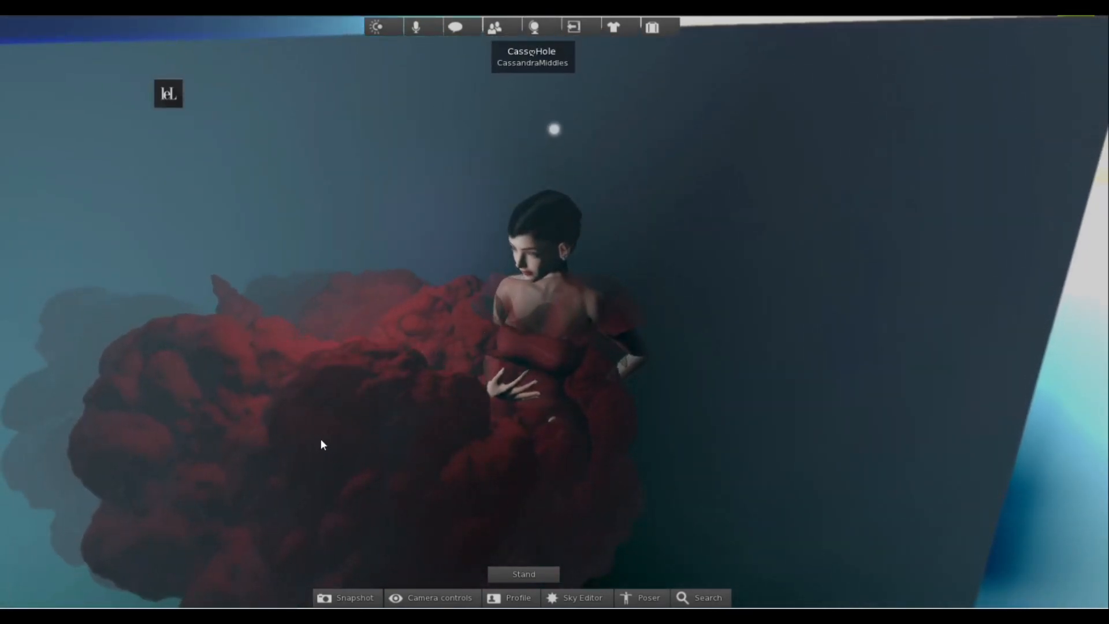
mouse_move(520, 307)
left_mouse_down("alt")
mouse_move(514, 357)
mouse_move(521, 295)
left_mouse_up("alt")
left_click_drag(583, 392, 523, 421, "ctrl+alt")
left_click_drag(531, 145, 462, 67, "alt")
key("Escape")
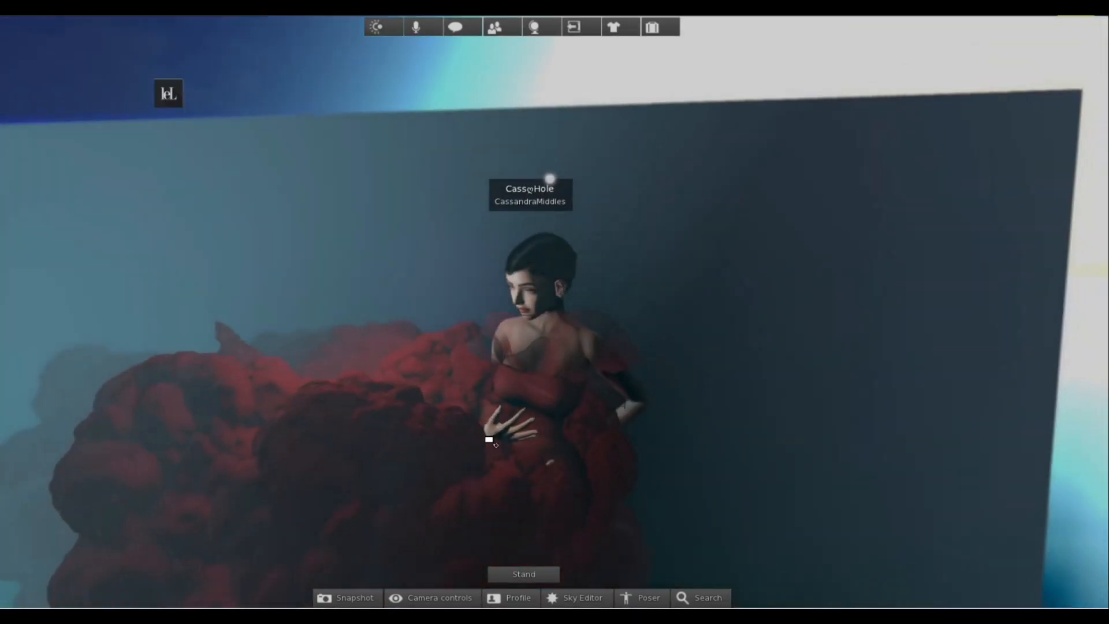
left_click_drag(488, 440, 507, 441, "alt")
key("Escape")
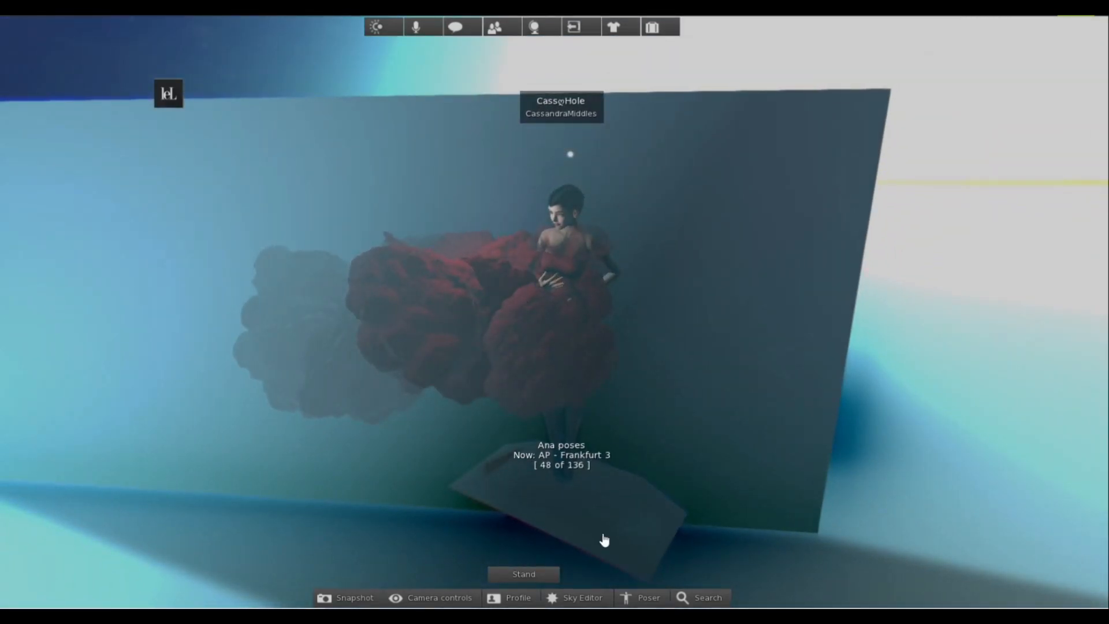
Cycle the Ana poses stand forward through its poses to AP - Marseille 1.
left_click(642, 540)
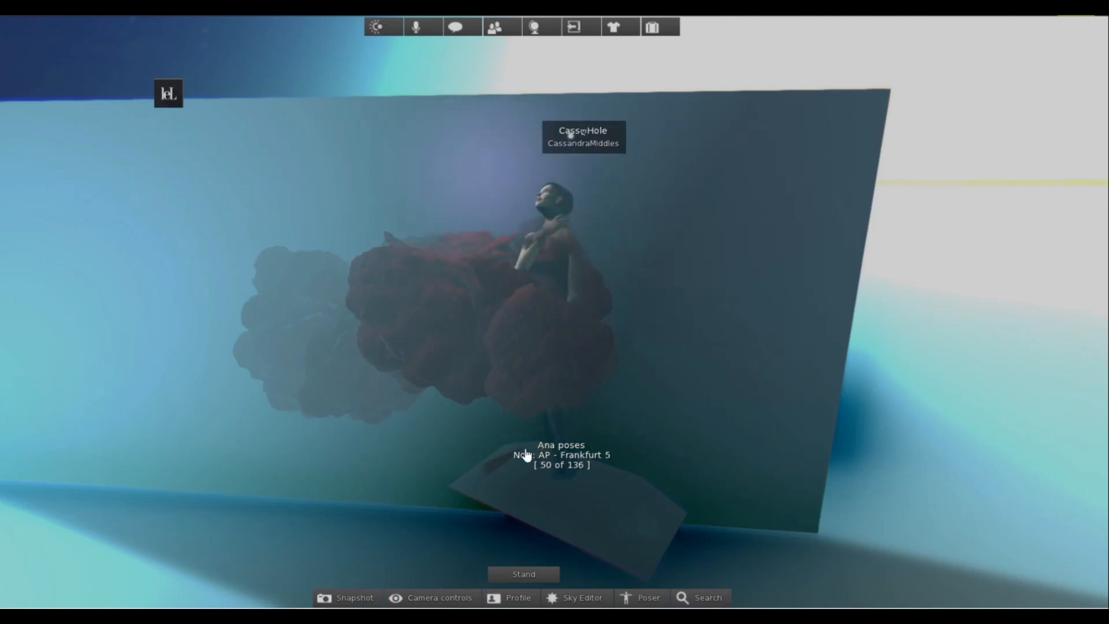
left_click(652, 539)
left_click(652, 540)
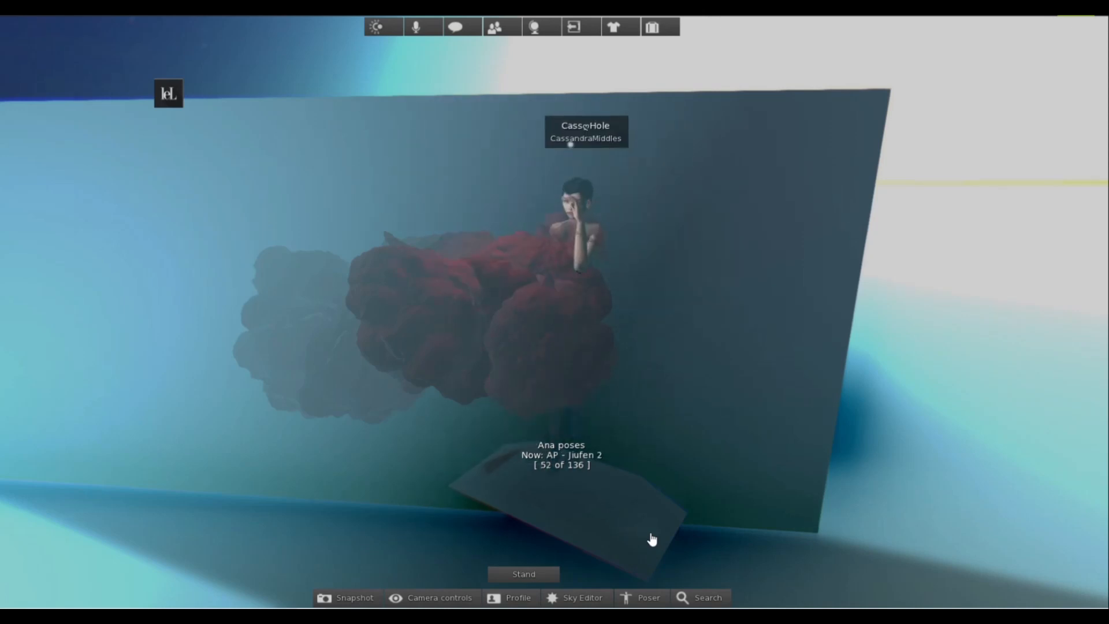
left_click(652, 539)
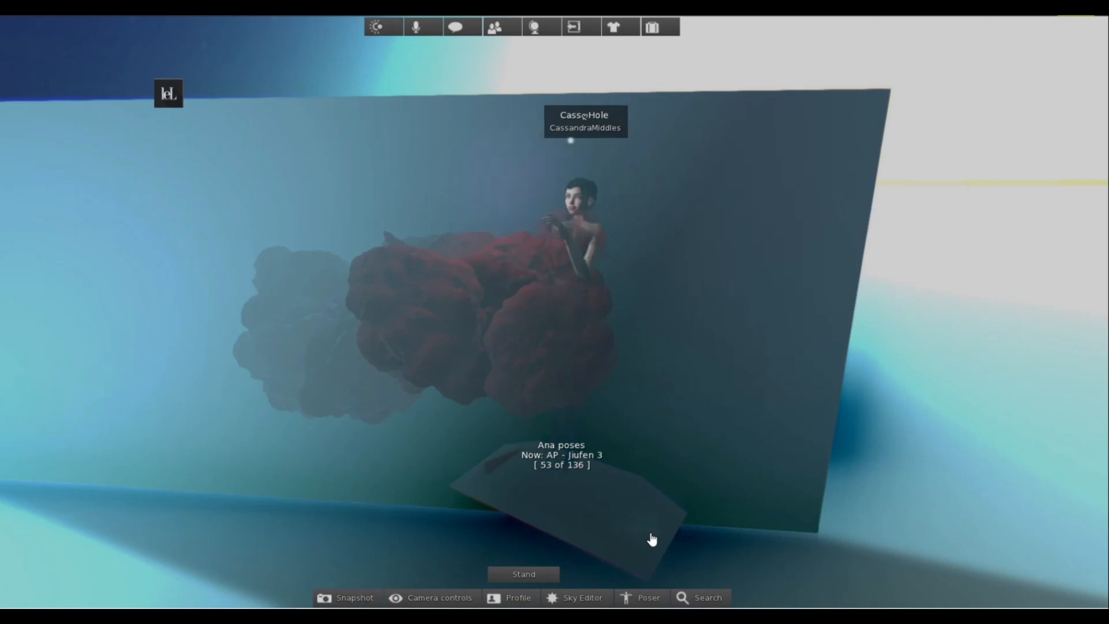
left_click(651, 539)
left_click(652, 539)
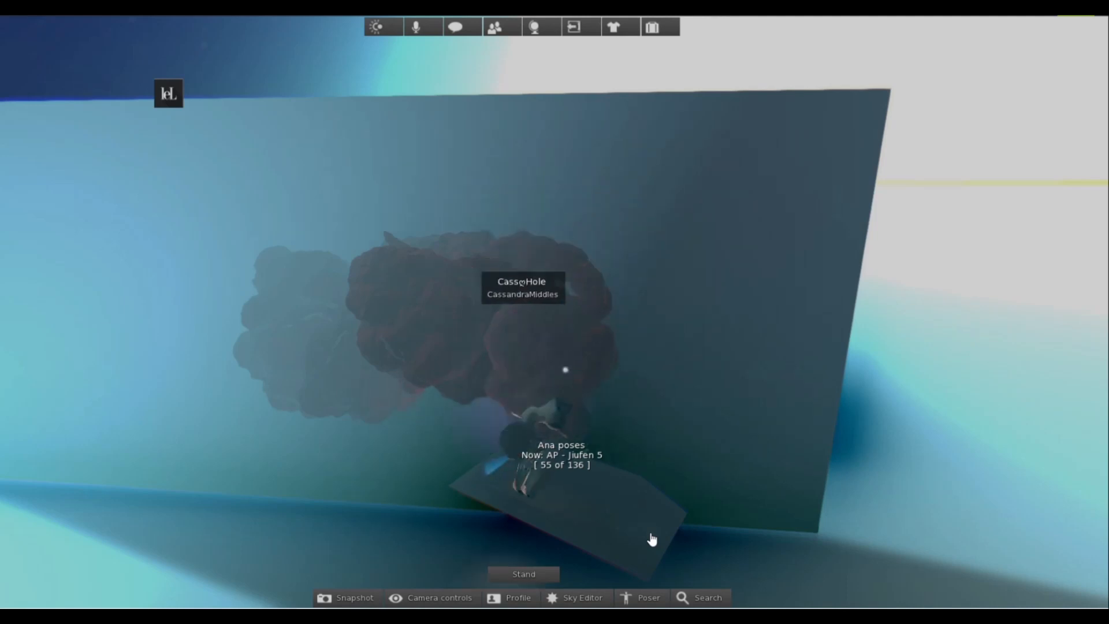
left_click(652, 539)
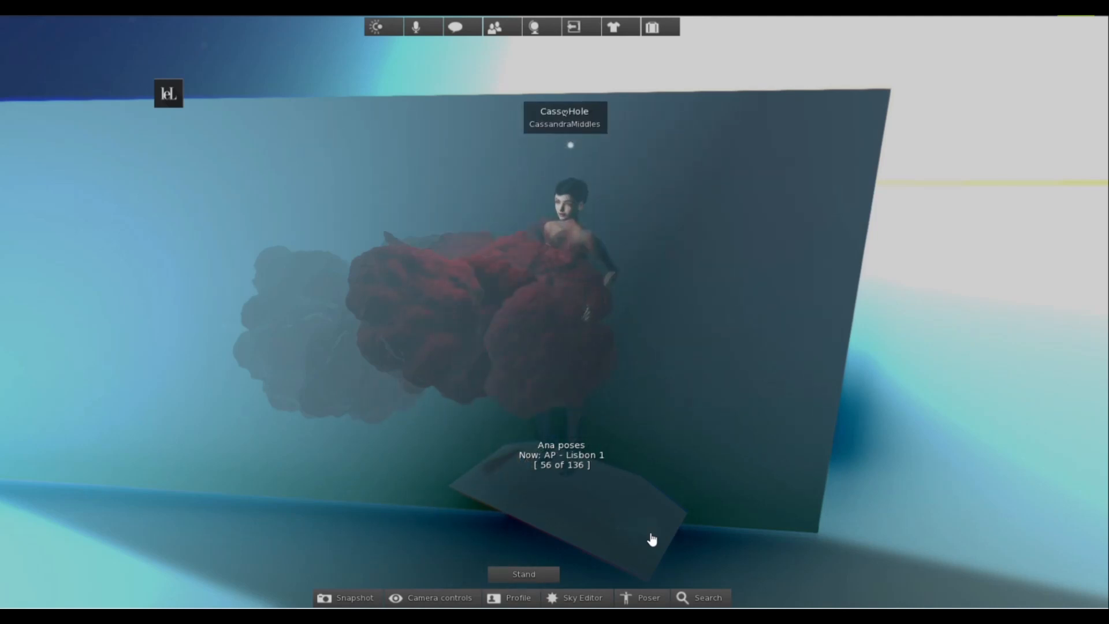
left_click(652, 540)
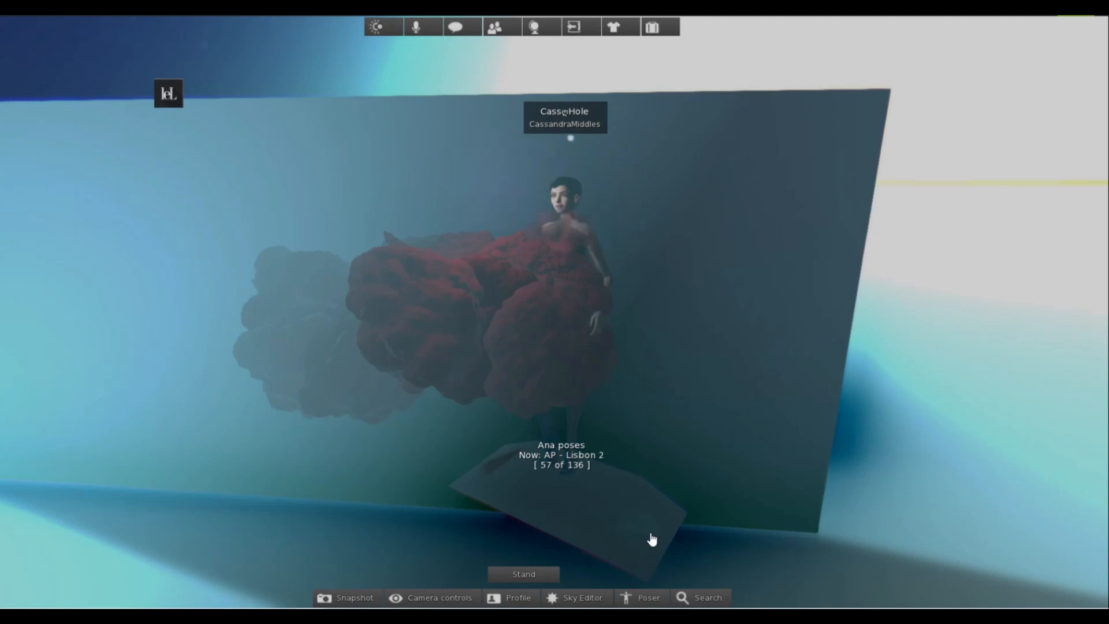
left_click(652, 539)
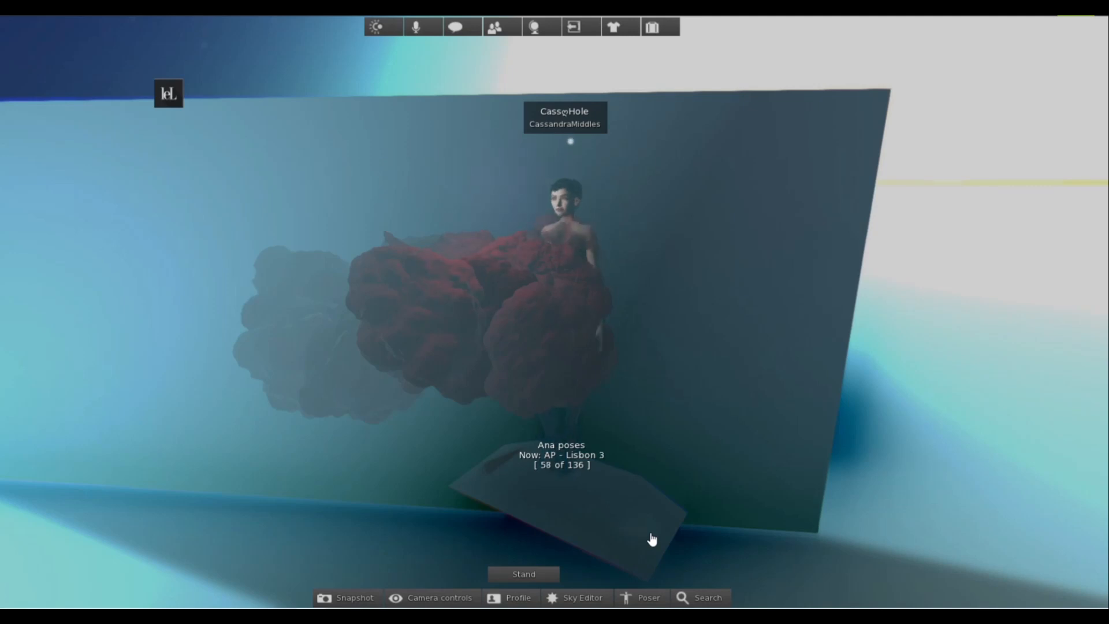
left_click(652, 539)
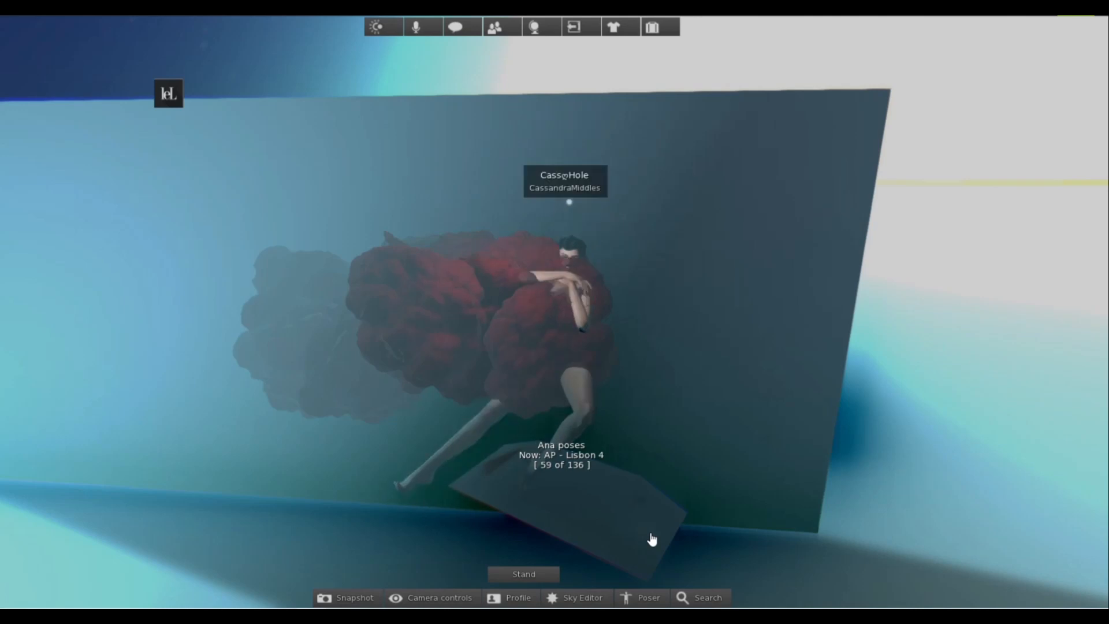
left_click(651, 539)
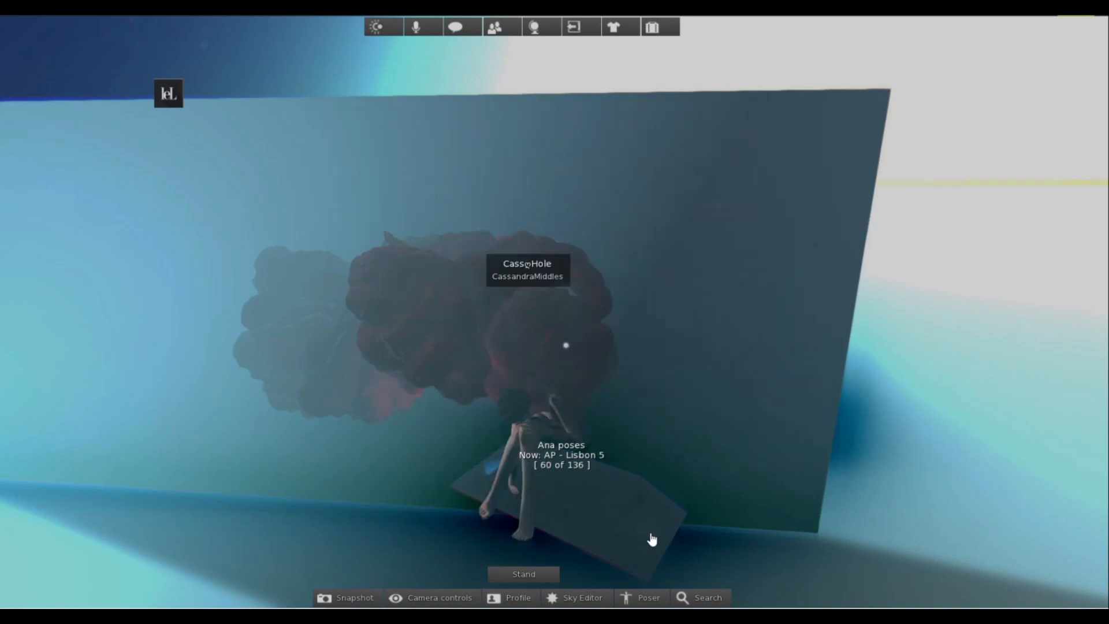
left_click(651, 539)
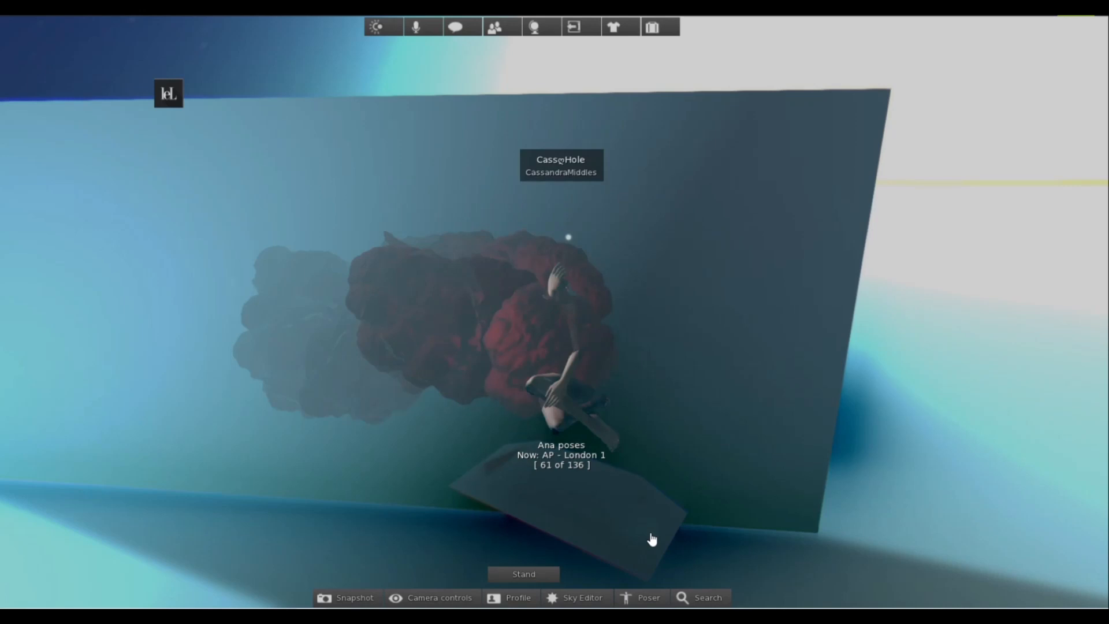
left_click(652, 539)
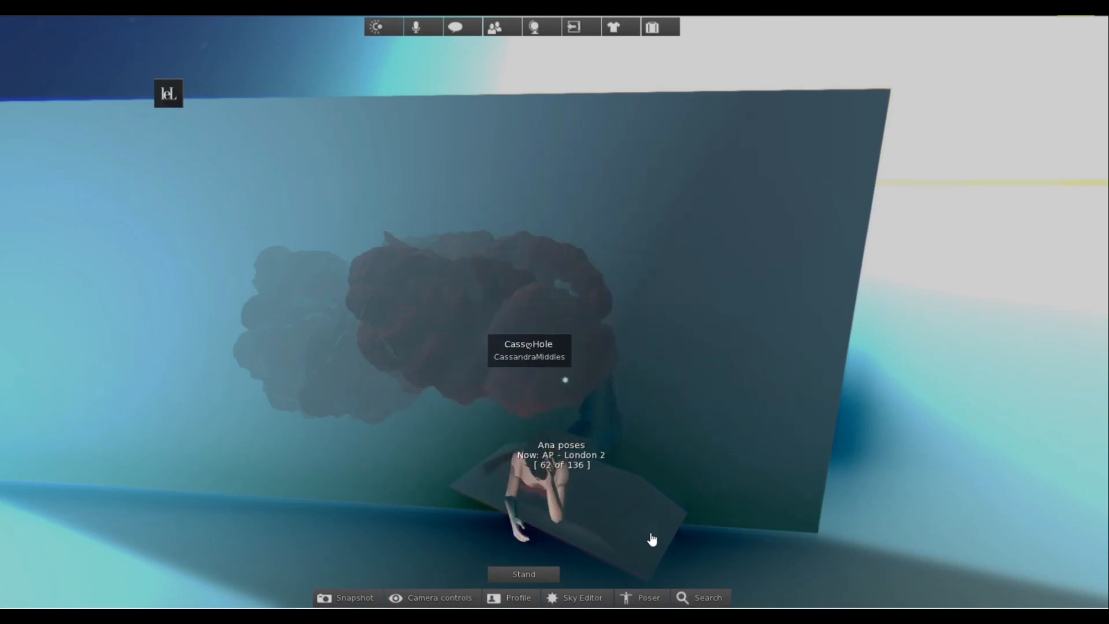
left_click(652, 540)
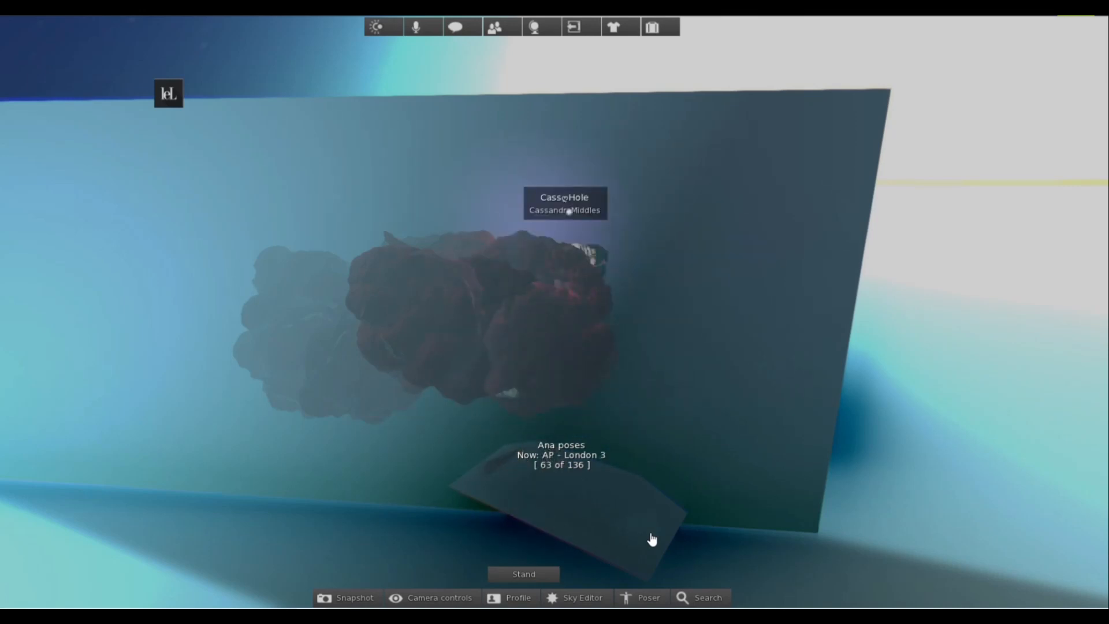
left_click(651, 539)
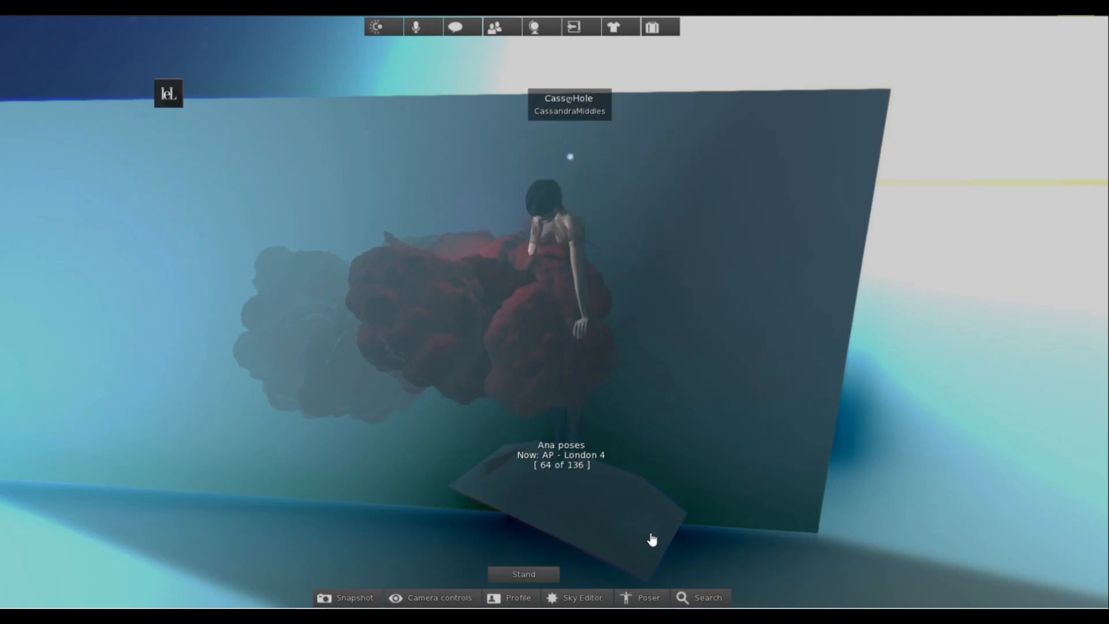
left_click(487, 477)
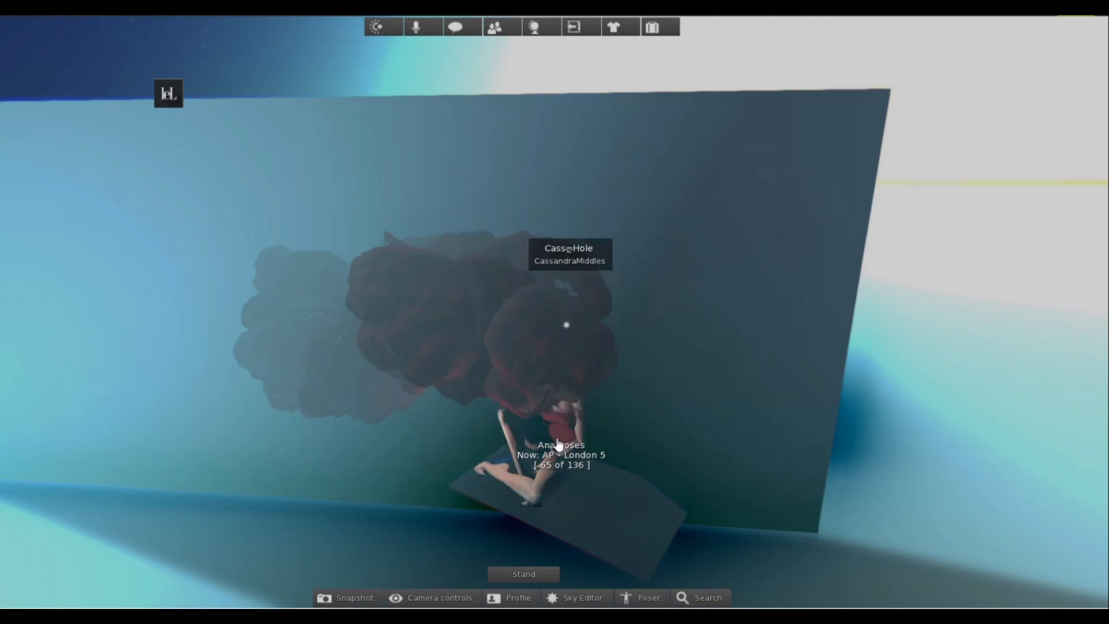
left_click(663, 528)
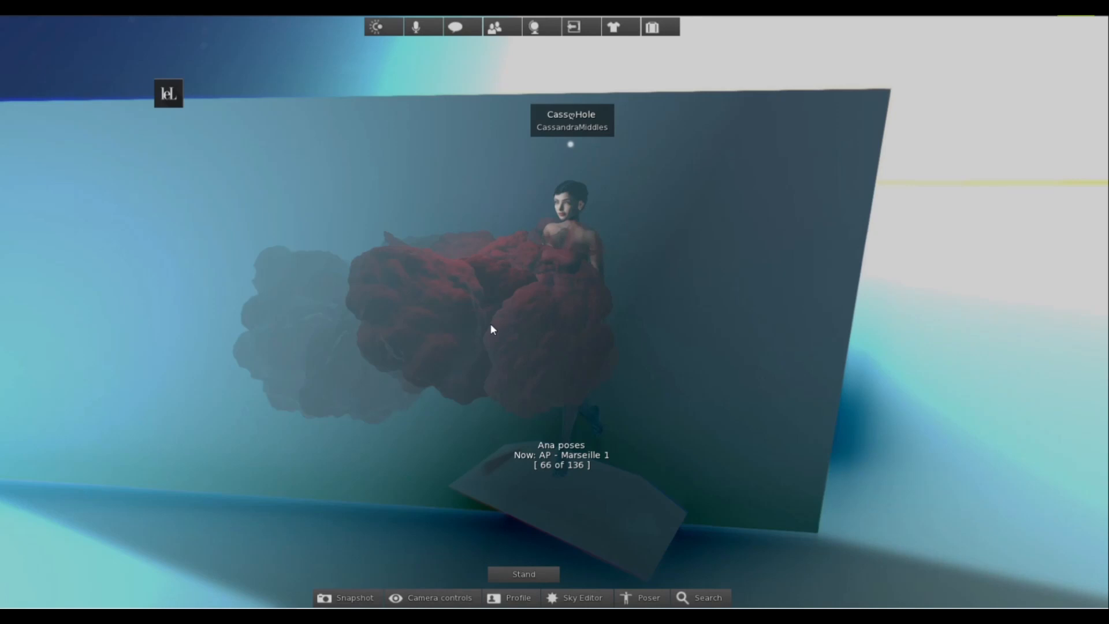
Frame a close shot of the avatar's head and upper body from the front.
left_click_drag(491, 324, 527, 202)
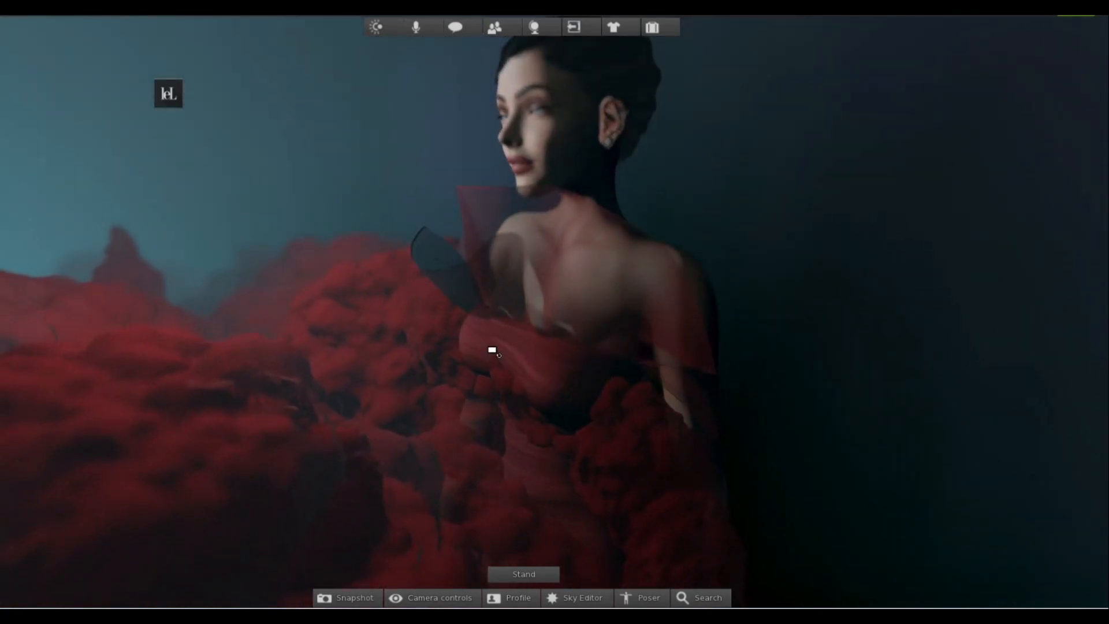
left_click_drag(494, 352, 504, 307)
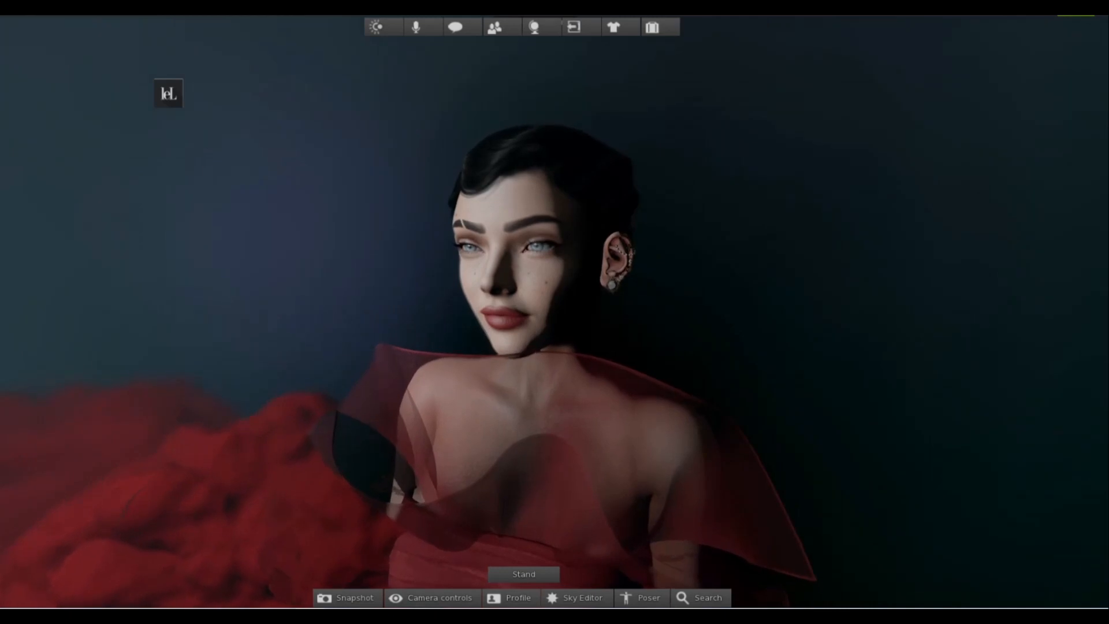
scroll(523, 301, "up", 5)
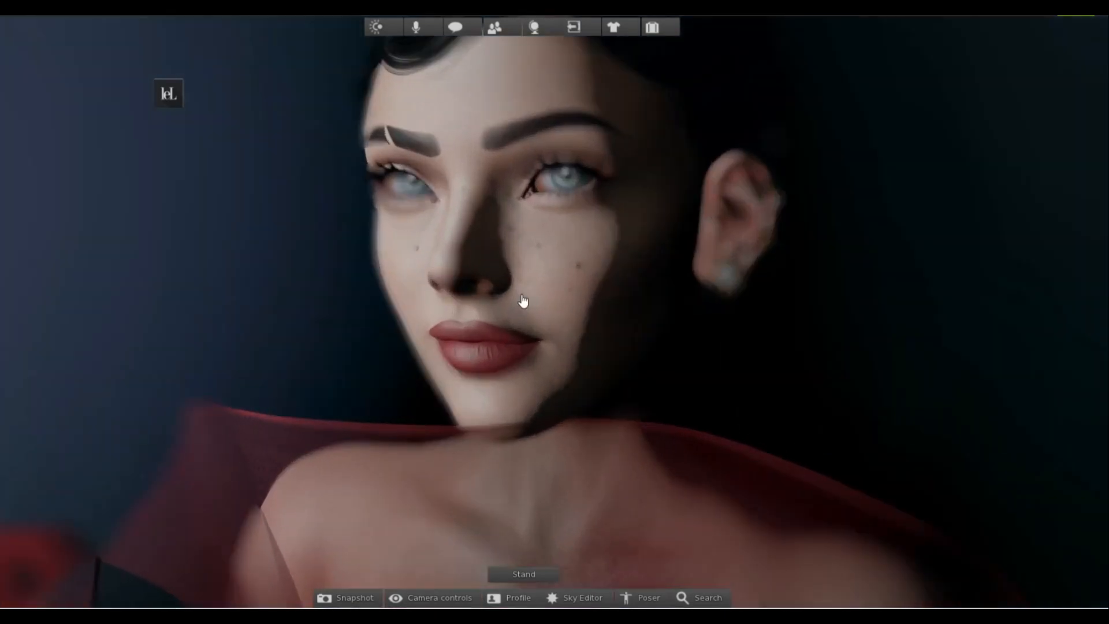
scroll(523, 301, "down", 2)
scroll(523, 301, "down", 3)
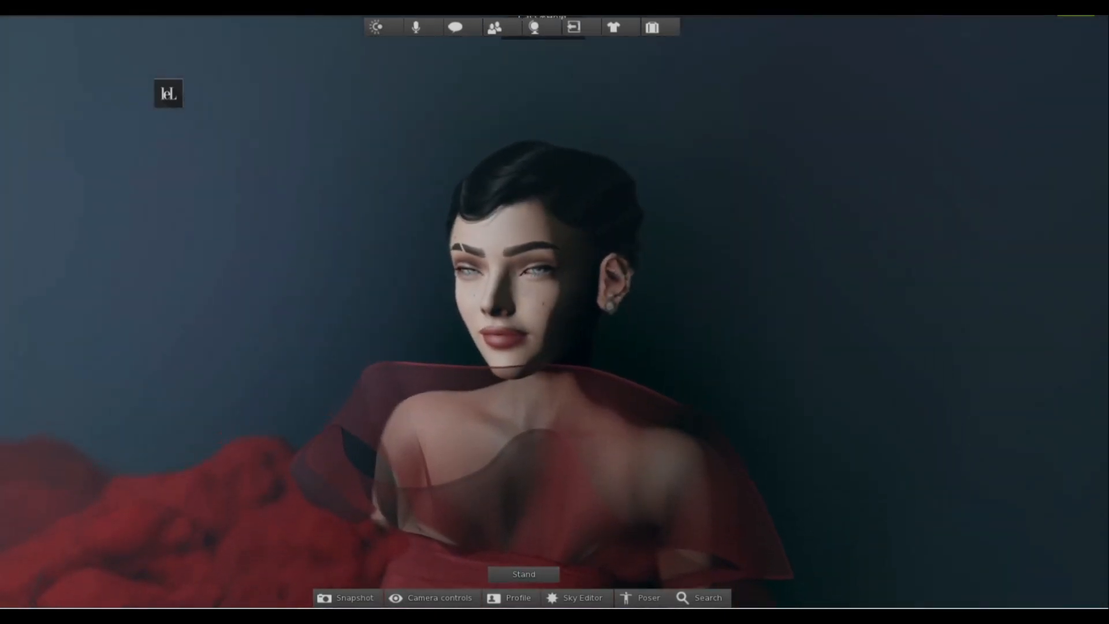
scroll(527, 316, "down", 3)
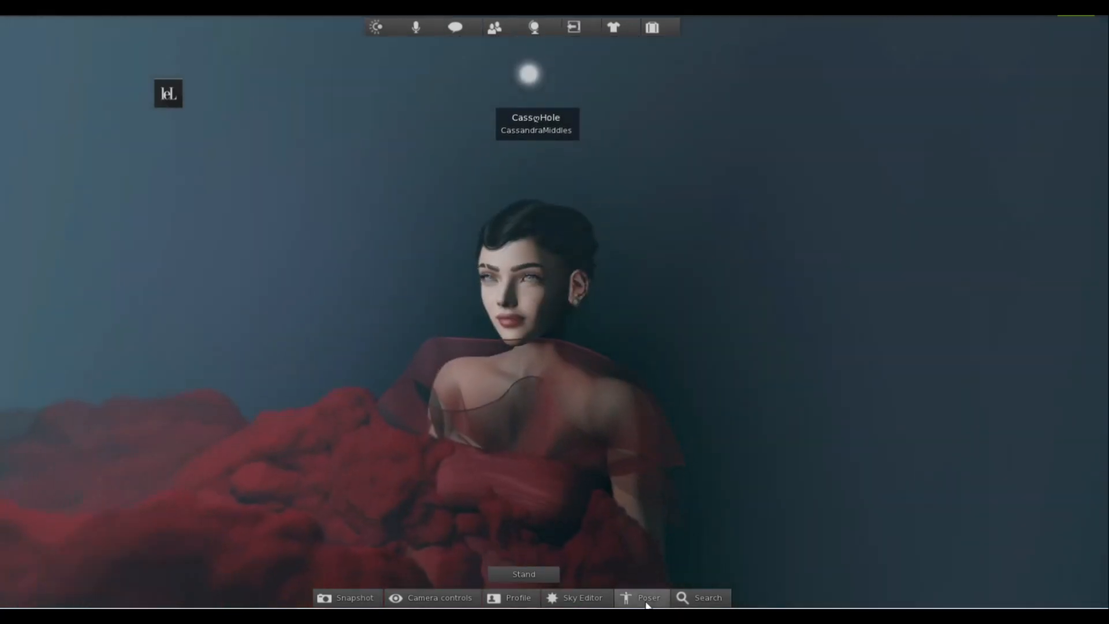
Use the camera controls to compose the shot with the avatar off-centre to the right and the red cloud filling the foreground.
left_click(440, 598)
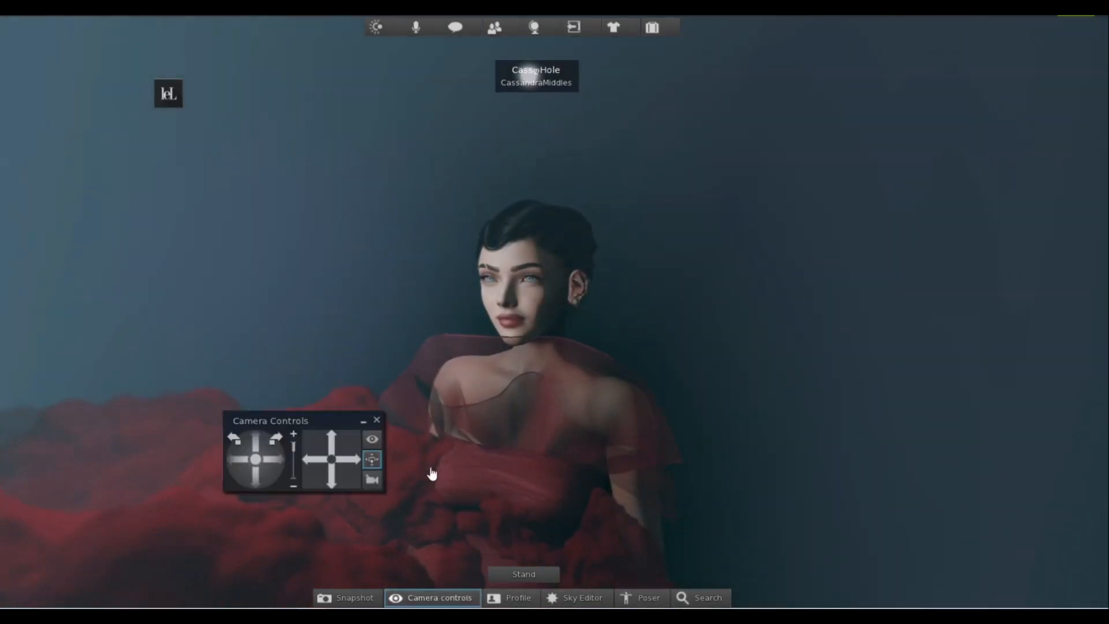
left_click(334, 478)
left_click(334, 477)
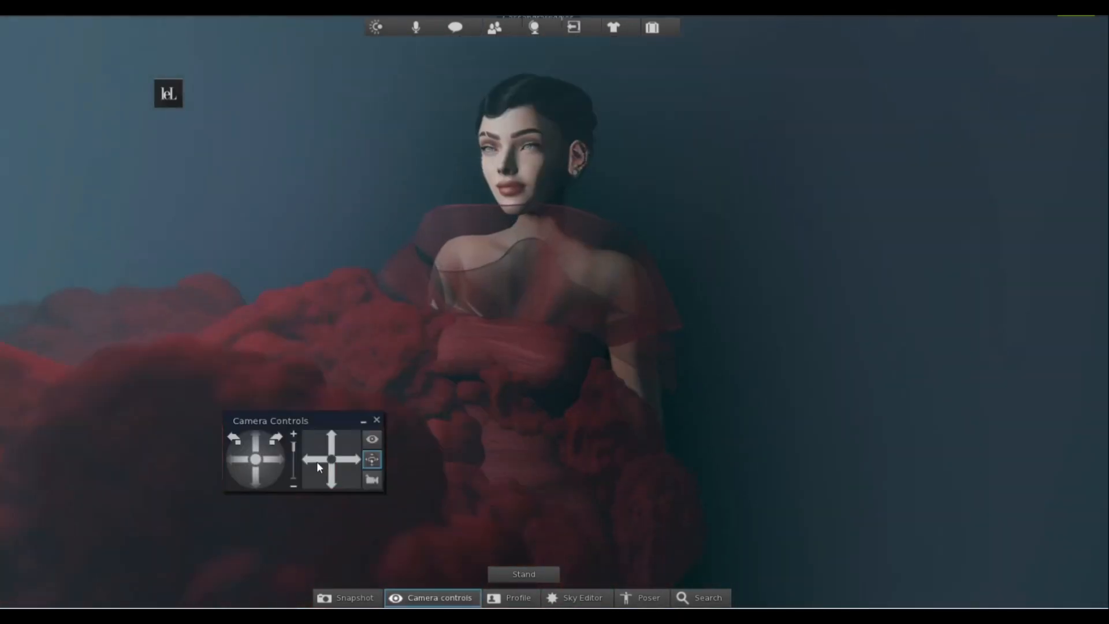
left_click(318, 462)
left_click(321, 468)
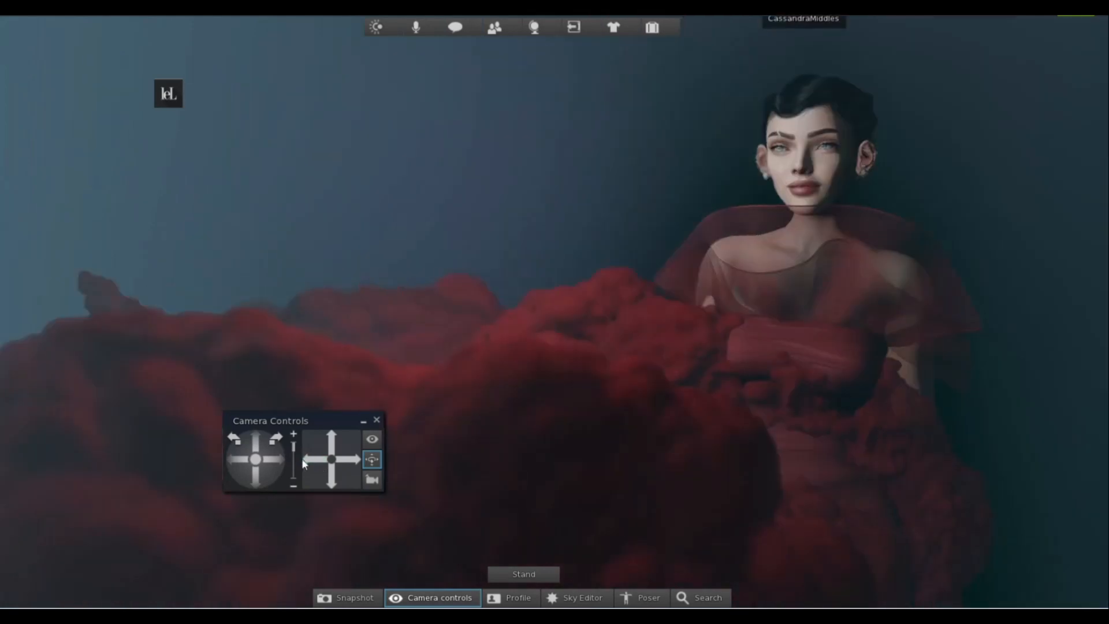
left_click(234, 441)
left_click(275, 440)
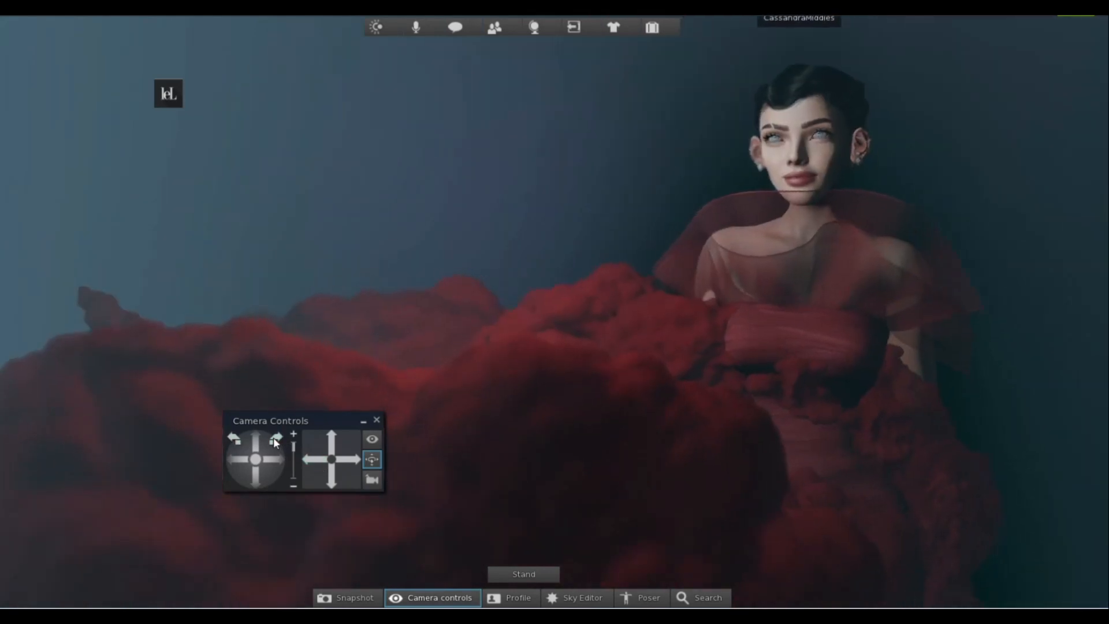
left_click(245, 465)
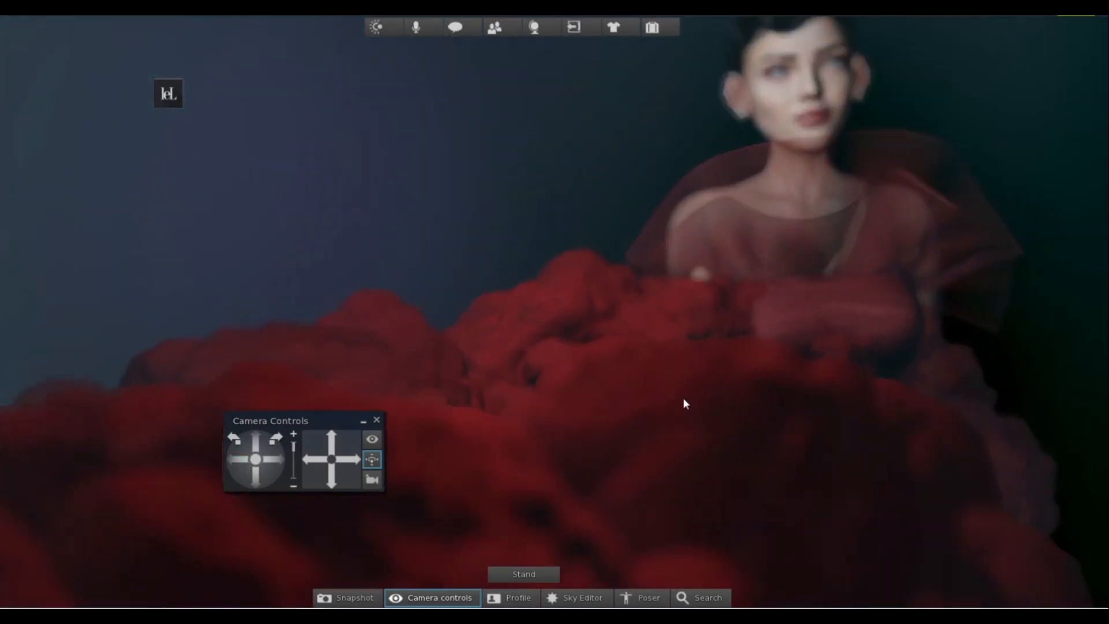
left_click_drag(268, 461, 235, 442)
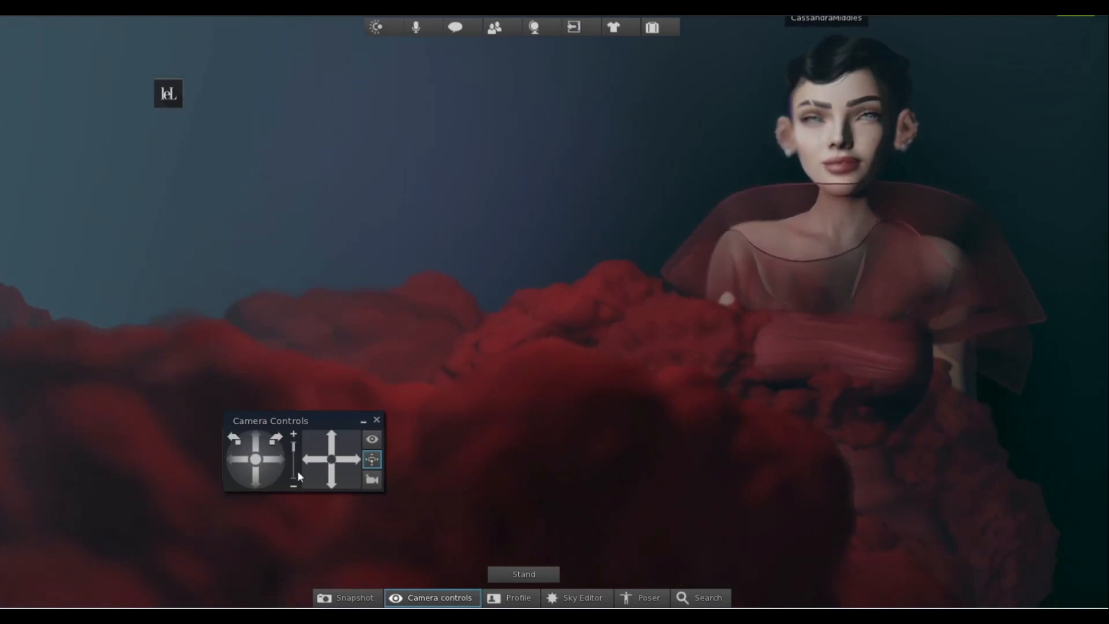
Replace the camera controls with the Sky Editor and set the Density Multiplier to 0.000.
left_click(564, 598)
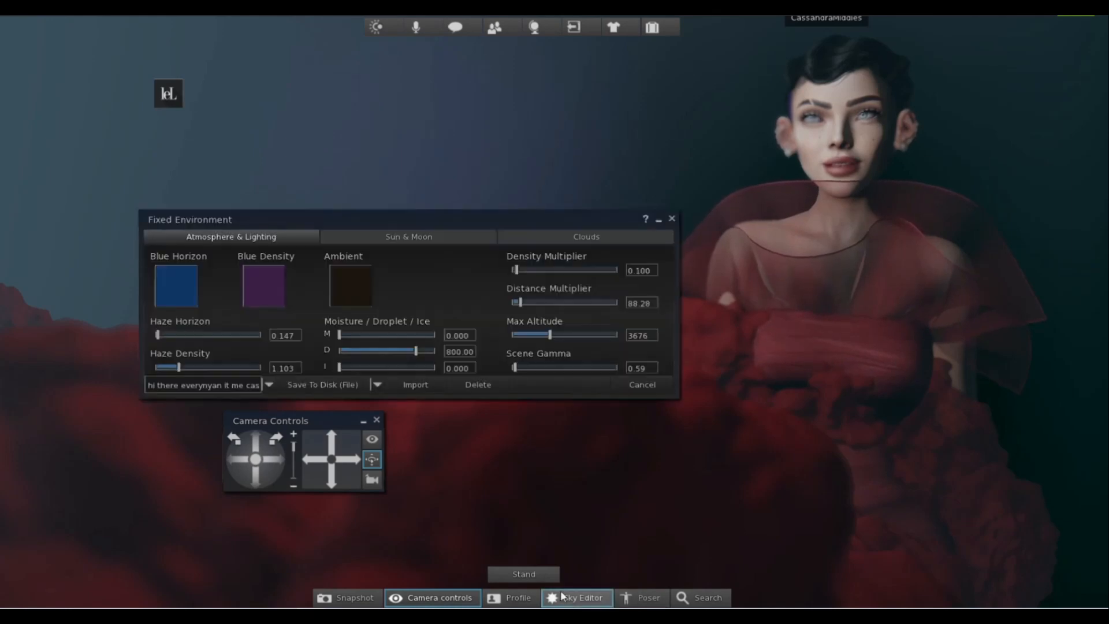
left_click(377, 420)
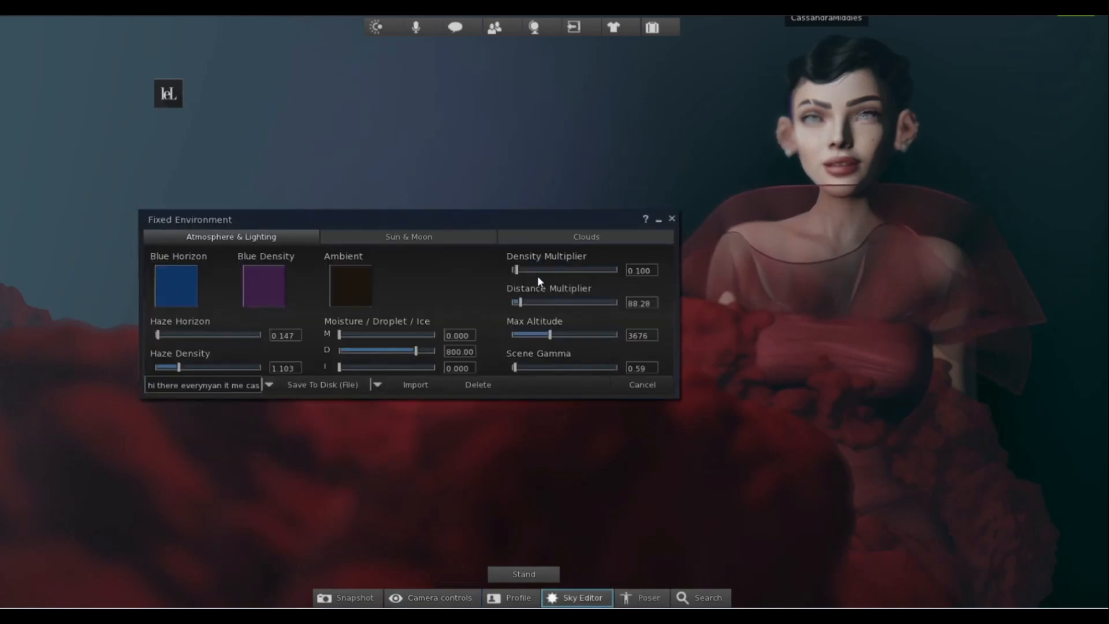
mouse_move(519, 269)
left_mouse_down()
mouse_move(528, 268)
mouse_move(511, 270)
left_mouse_up()
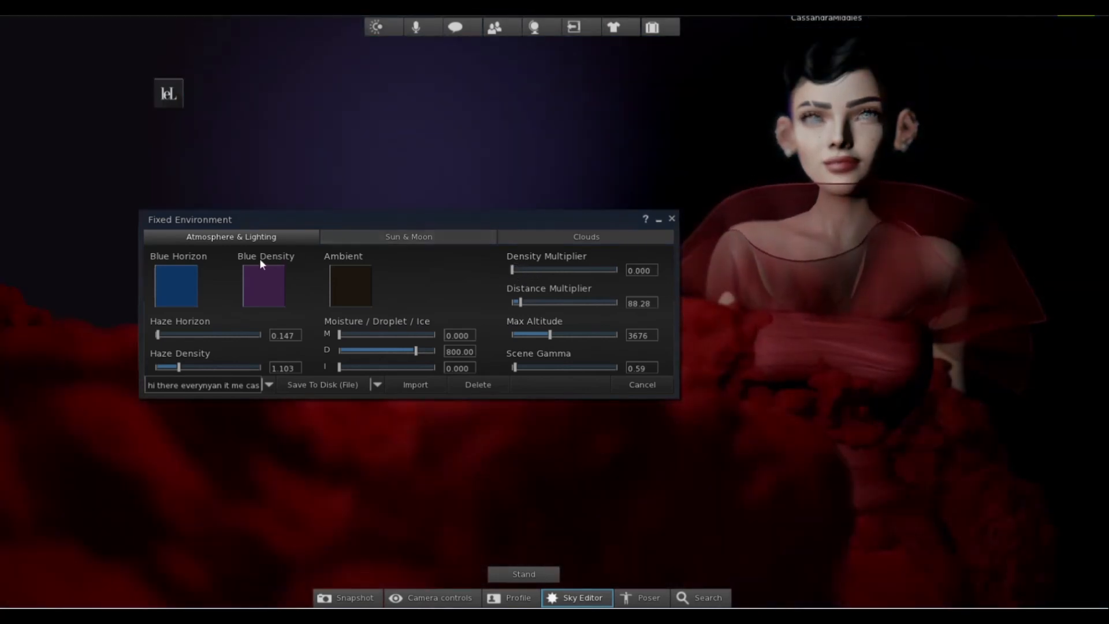
Inspect the Blue Horizon, Blue Density and Ambient colours in the color picker and close it without choosing new colours.
left_click(177, 280)
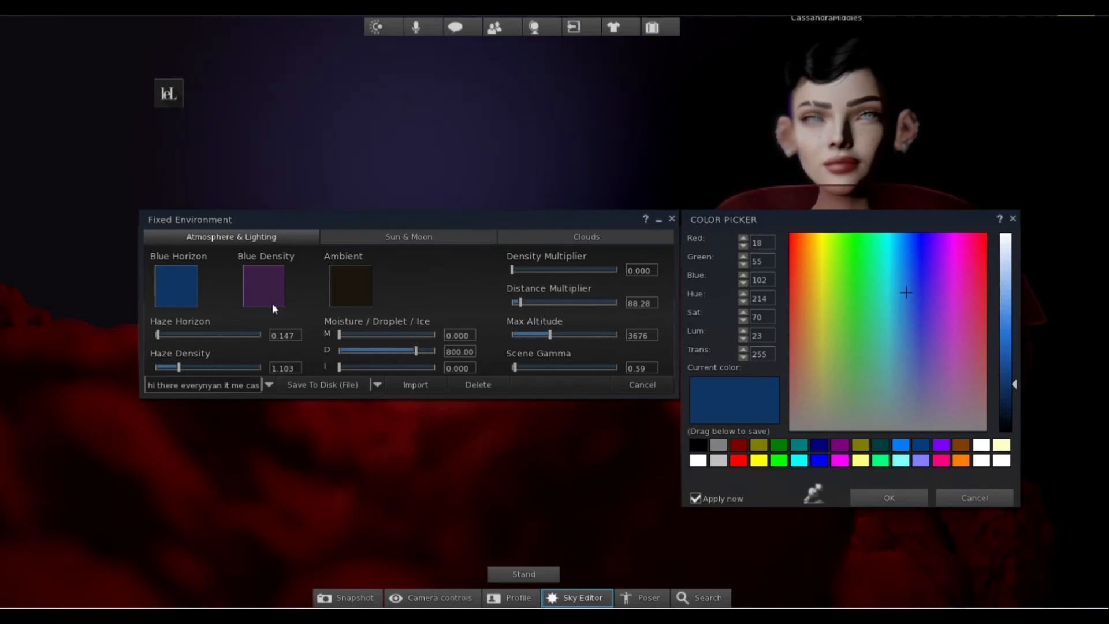
left_click(261, 280)
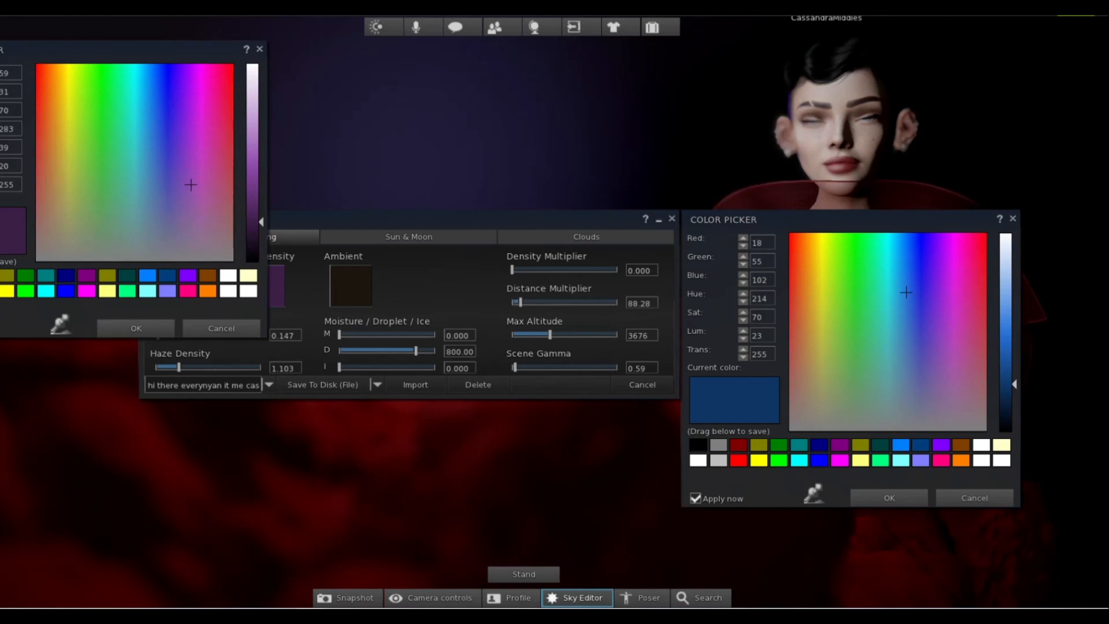
left_click(350, 286)
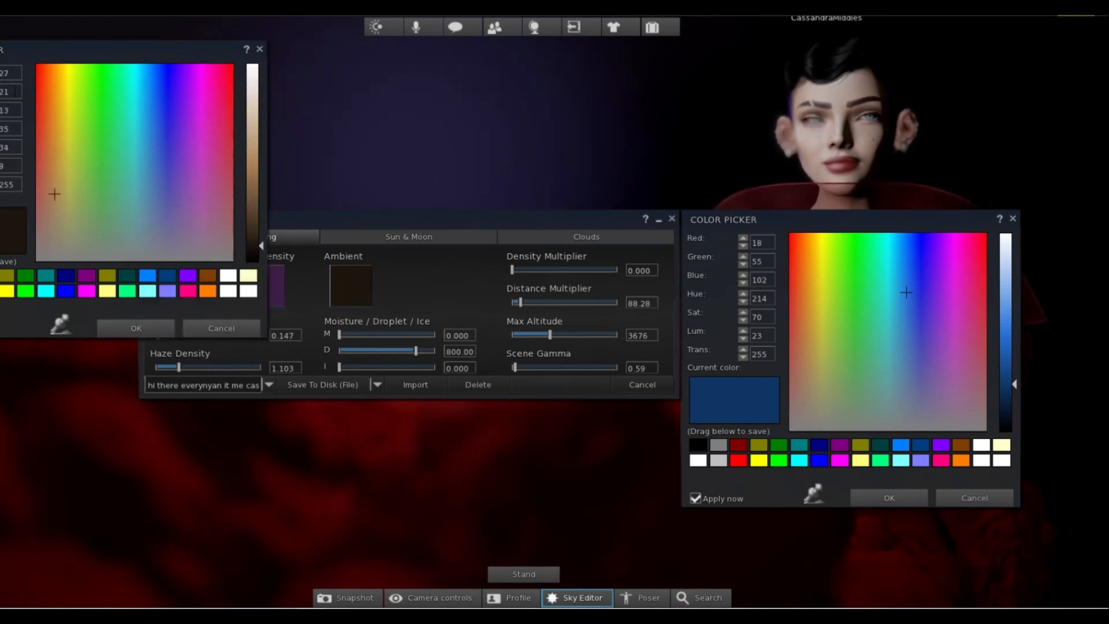
left_click(231, 324)
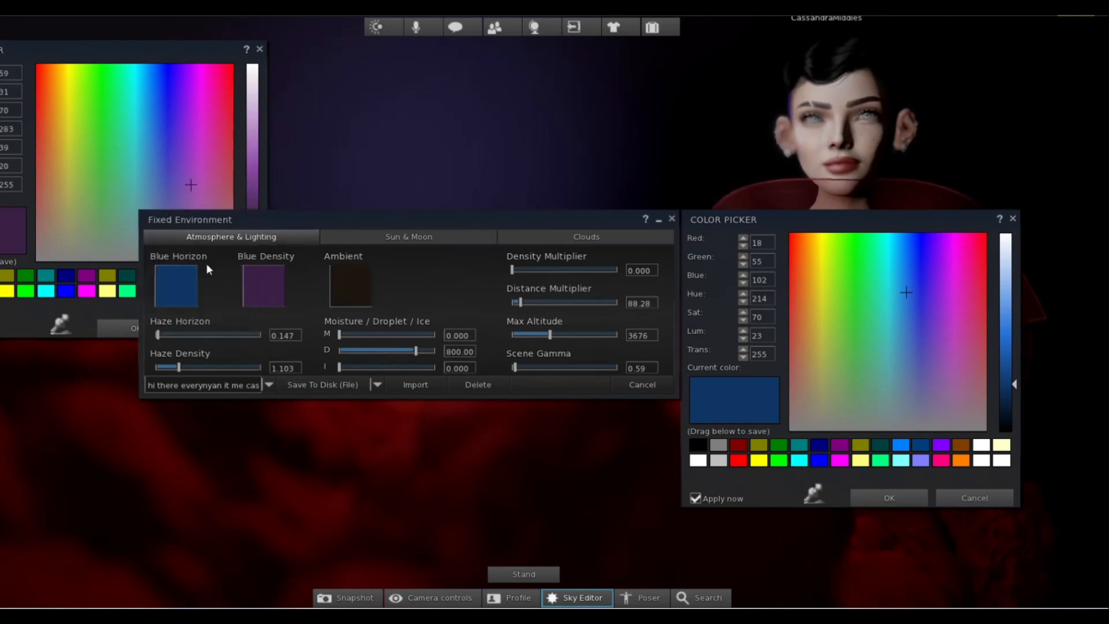
left_click(260, 49)
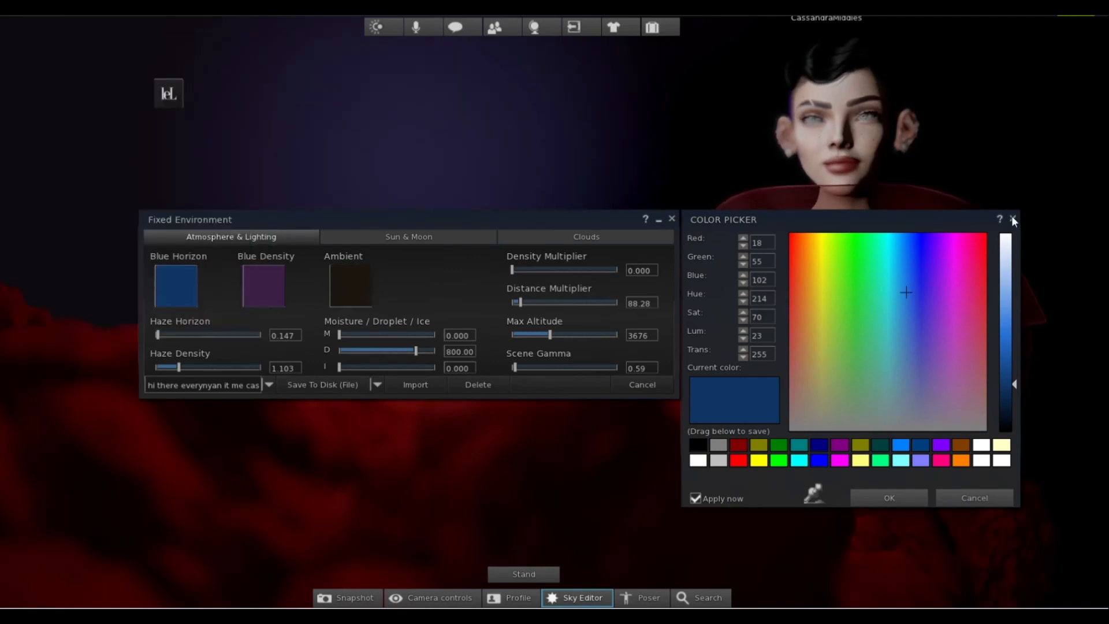
left_click(1013, 220)
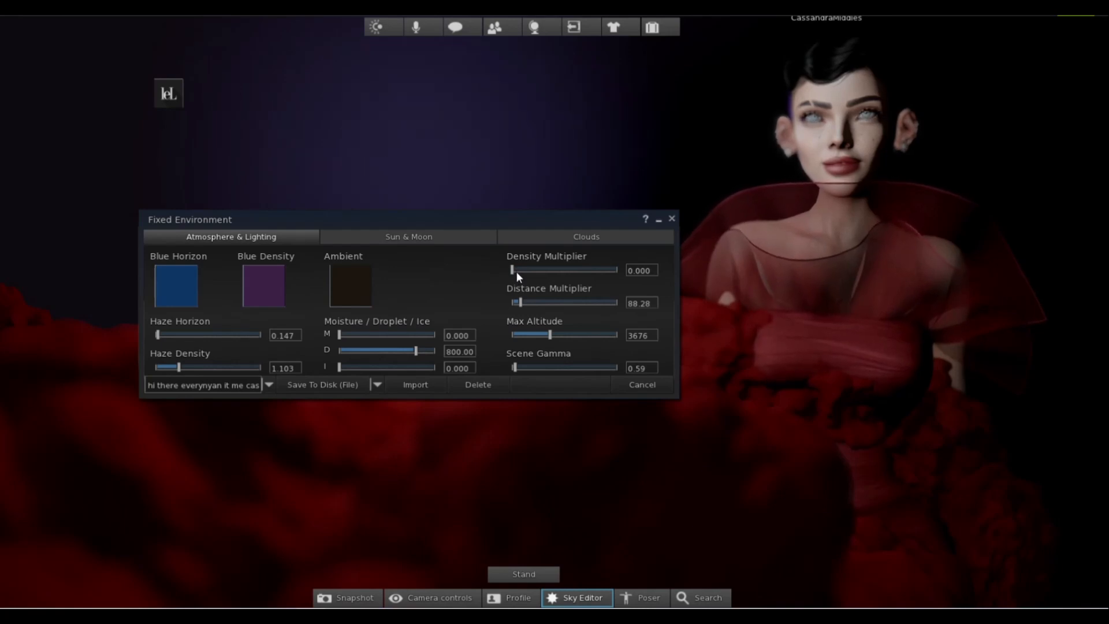
Set the sky's Max Altitude to 3603 and the Sun Angle to N -0.468 and E -0.048.
mouse_move(550, 334)
left_mouse_down()
mouse_move(535, 331)
mouse_move(550, 333)
left_mouse_up()
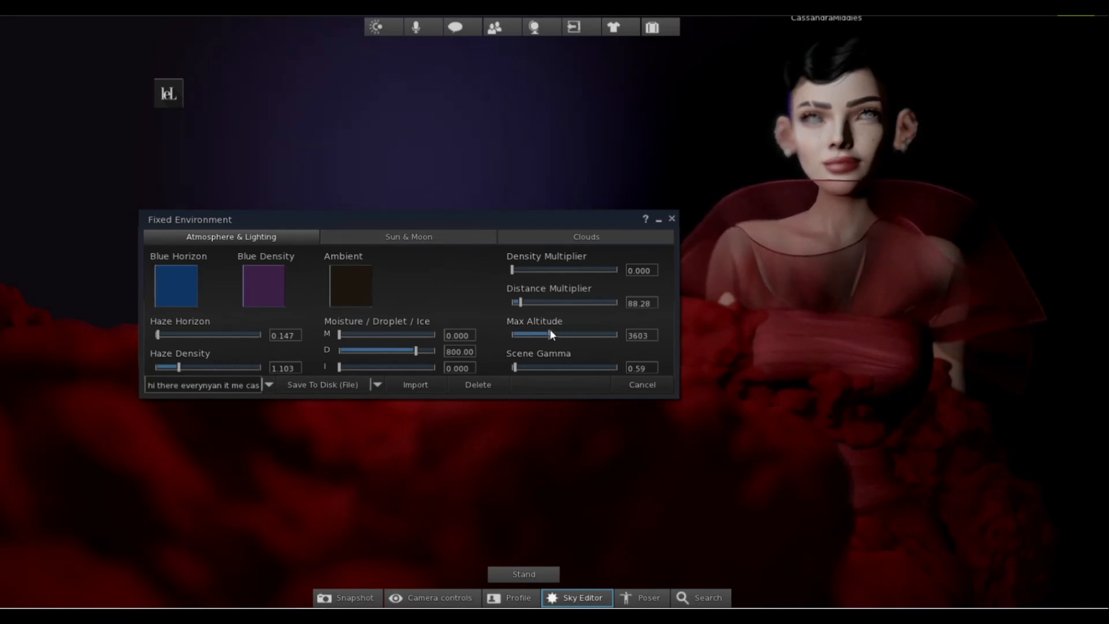
left_click(395, 238)
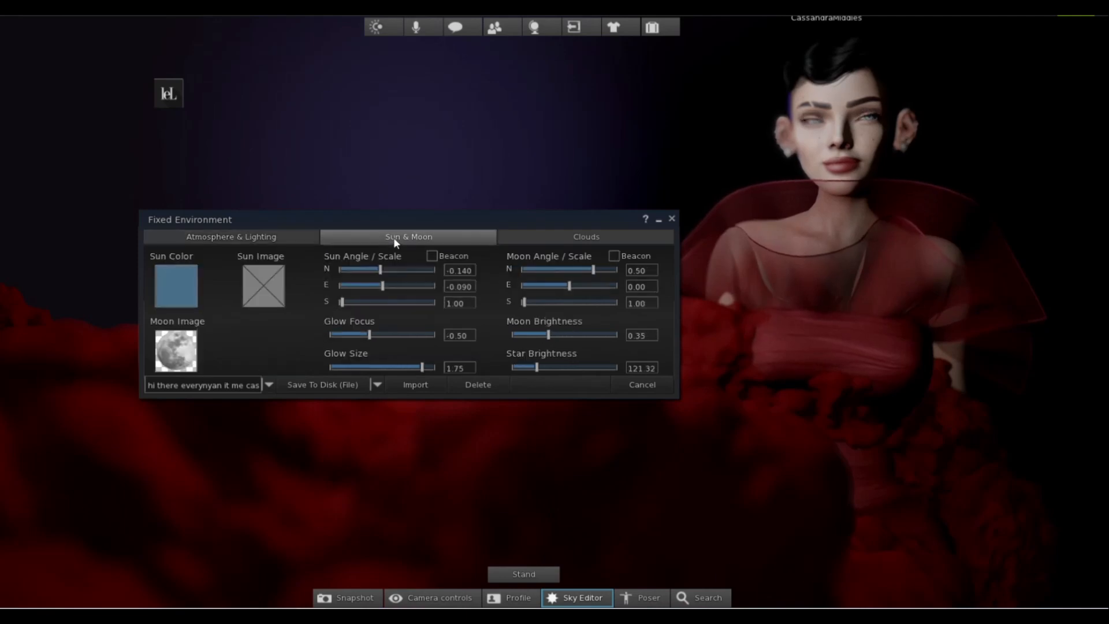
mouse_move(379, 270)
left_mouse_down()
mouse_move(356, 276)
mouse_move(367, 270)
left_mouse_up()
left_click(408, 281)
left_click(386, 283)
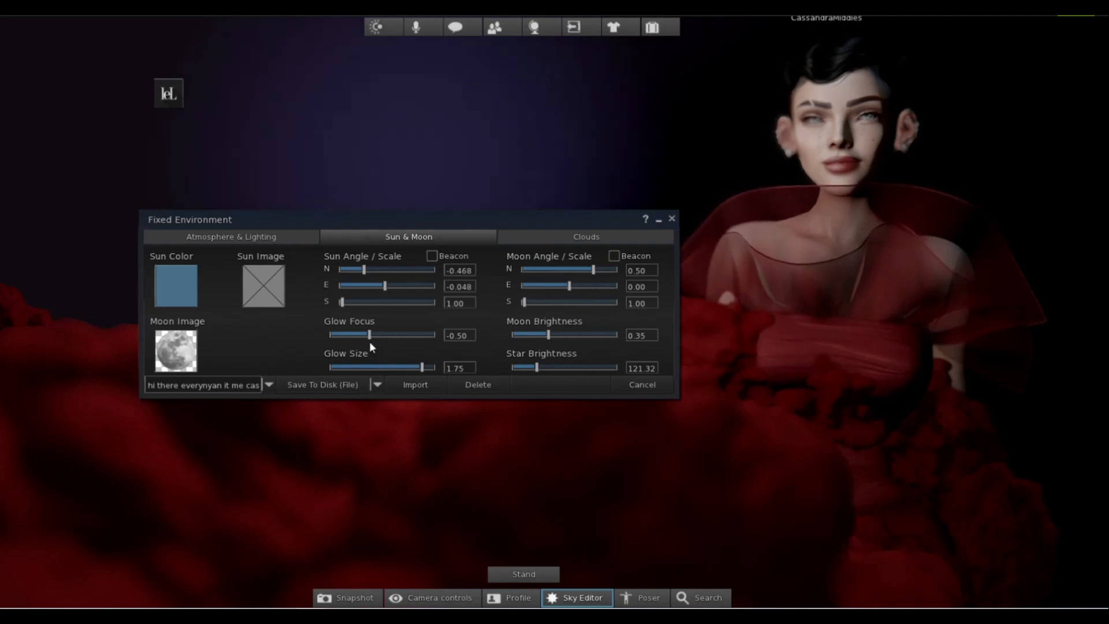
Change the Sun Color to a dark red with Red 160, Green 12 and Blue 12.
left_click(168, 278)
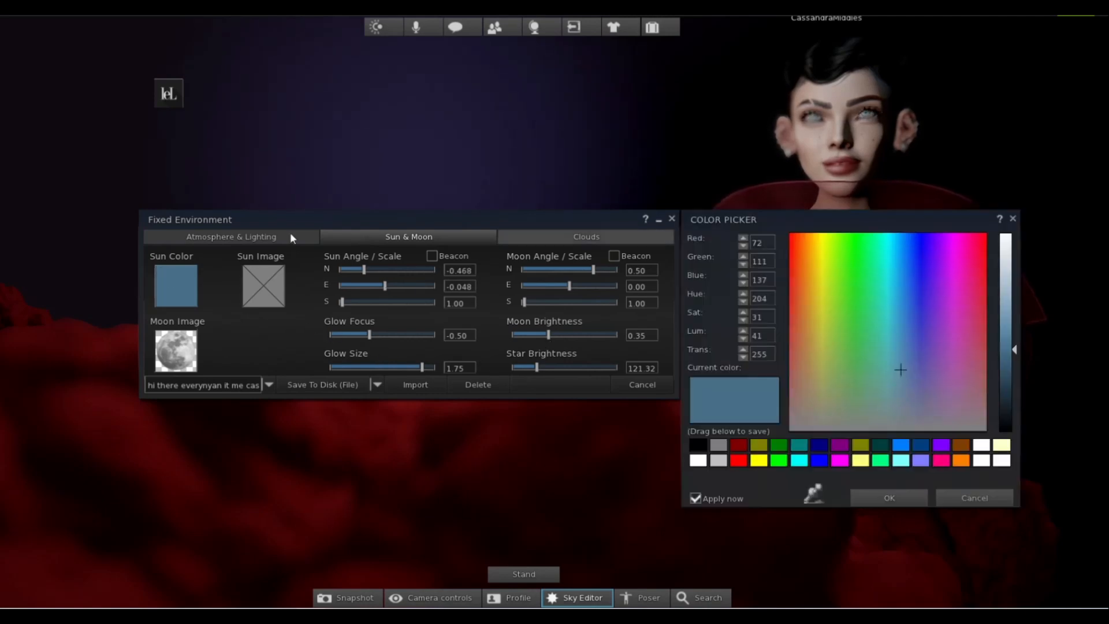
left_click(974, 496)
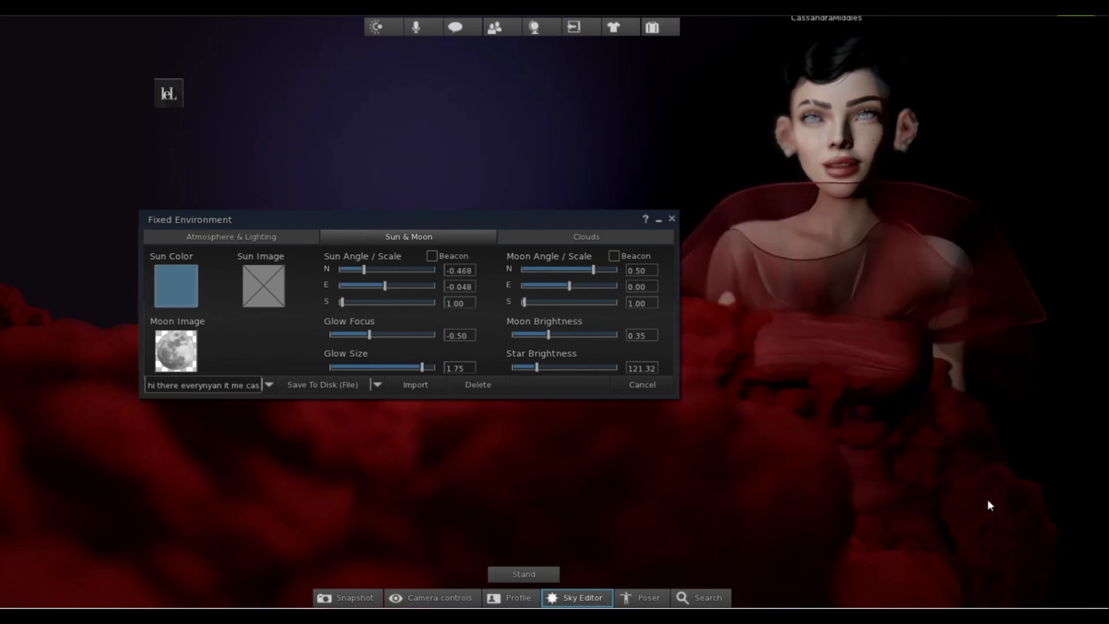
left_click(175, 289)
left_click_drag(826, 297, 782, 259)
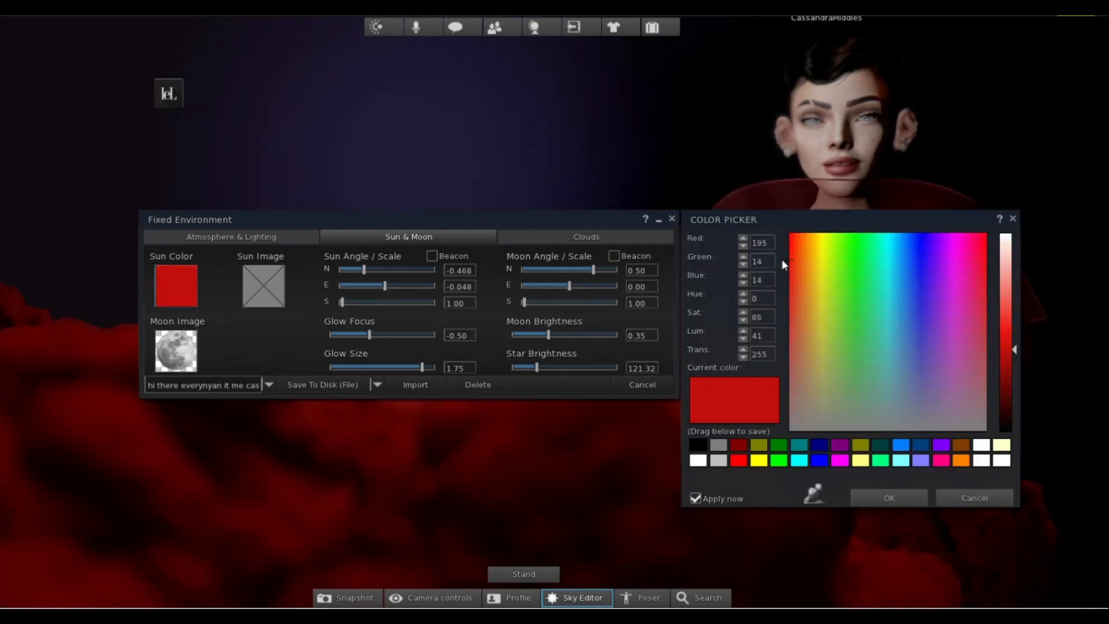
mouse_move(1011, 371)
left_mouse_down()
mouse_move(1010, 393)
mouse_move(1014, 367)
left_mouse_up()
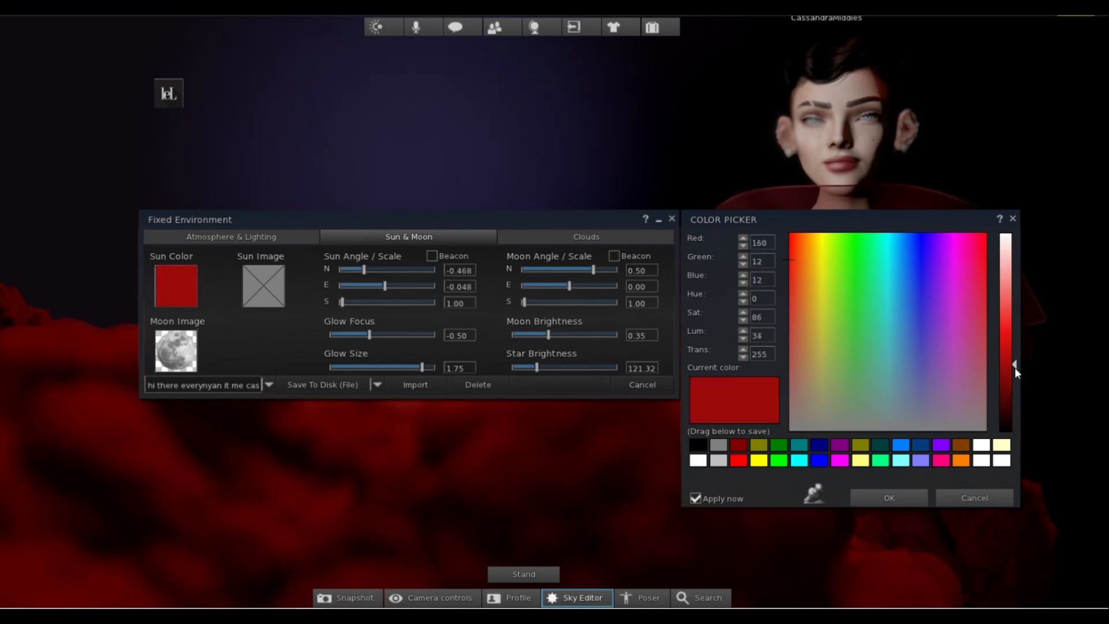
left_click(890, 496)
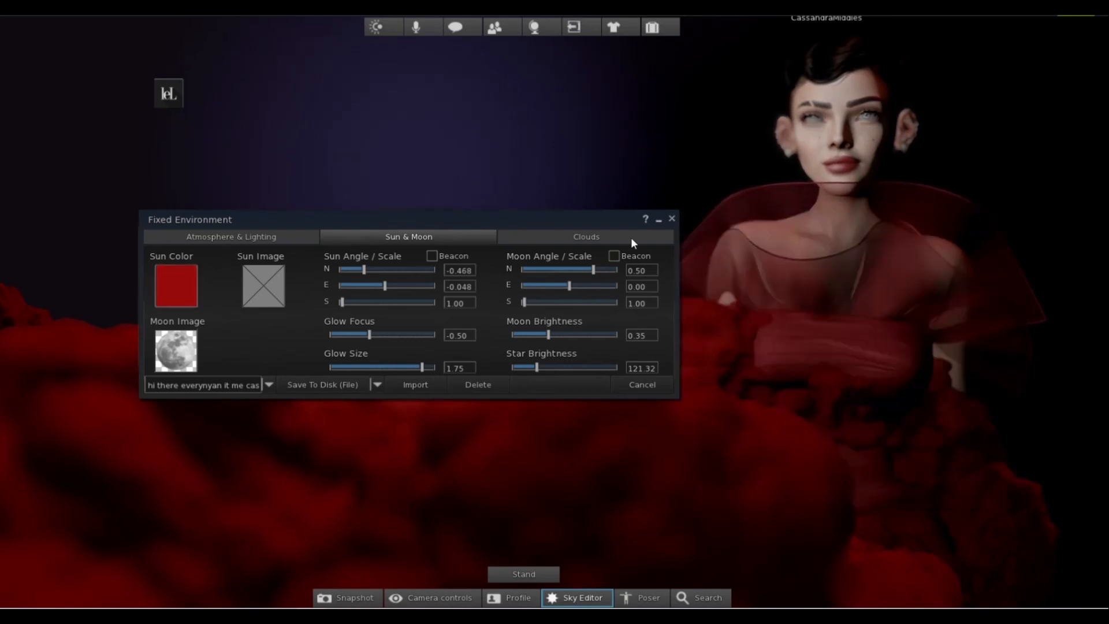
Keep the unsaved sky changes and minimize the Fixed Environment editor.
left_click(671, 218)
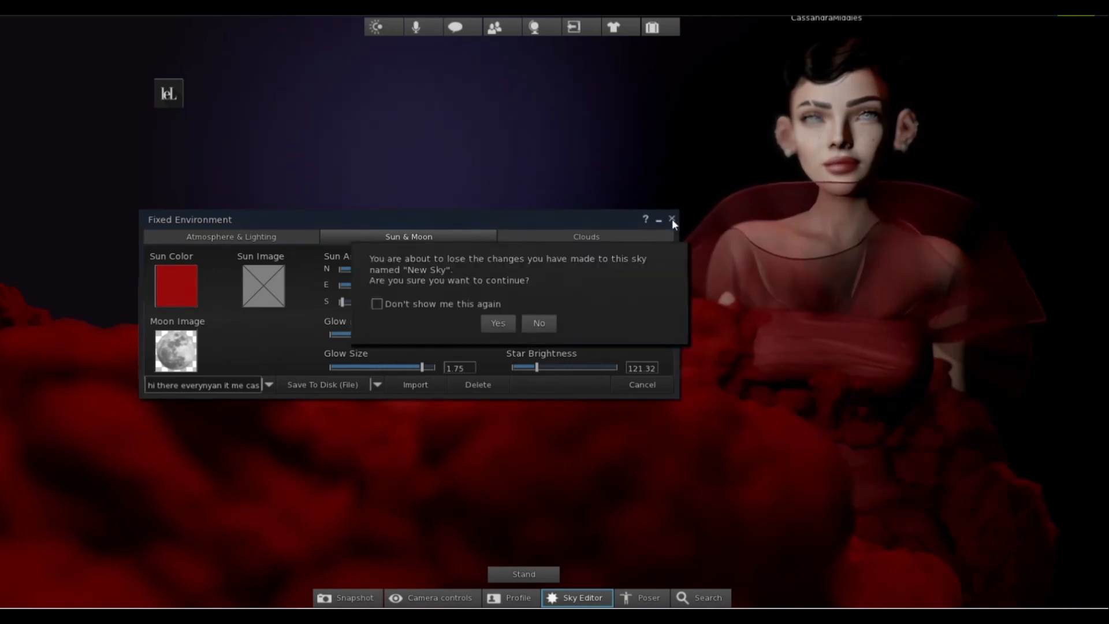
left_click(539, 327)
left_click(657, 221)
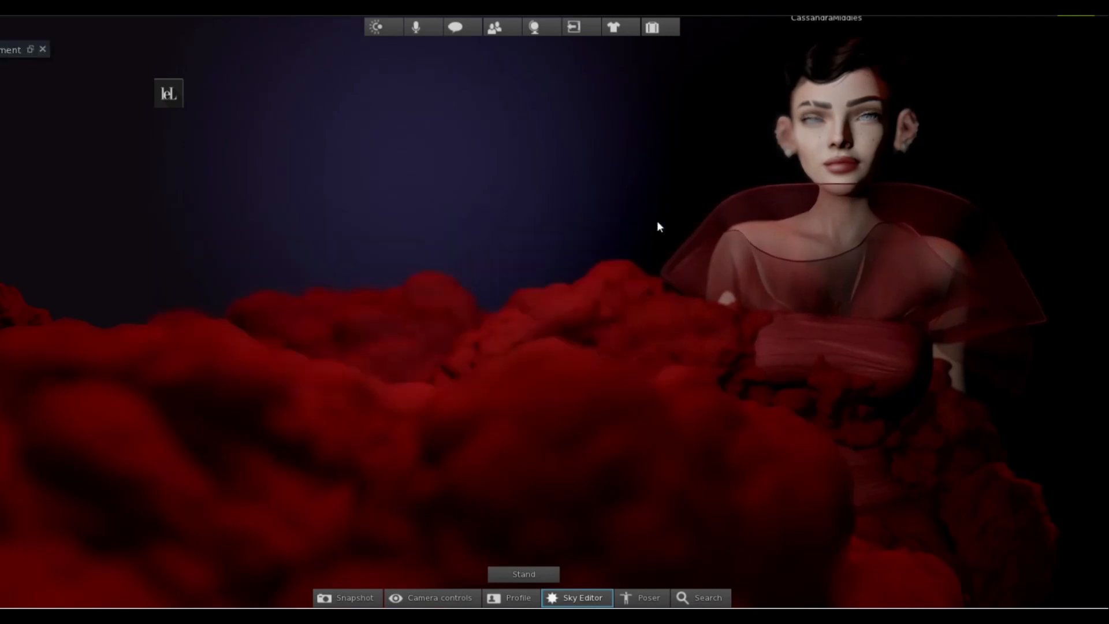
Show the Machinima Sidebar and set the Screen Space Ambient Occlusion Effect to -3.53.
key("alt+m")
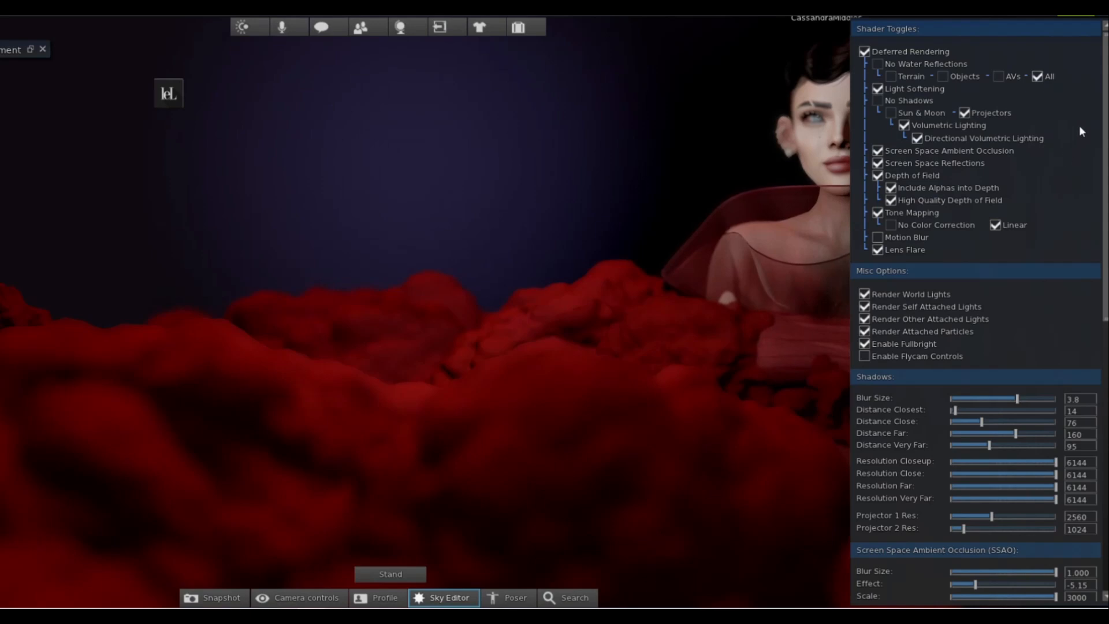
left_click_drag(1106, 128, 1106, 301)
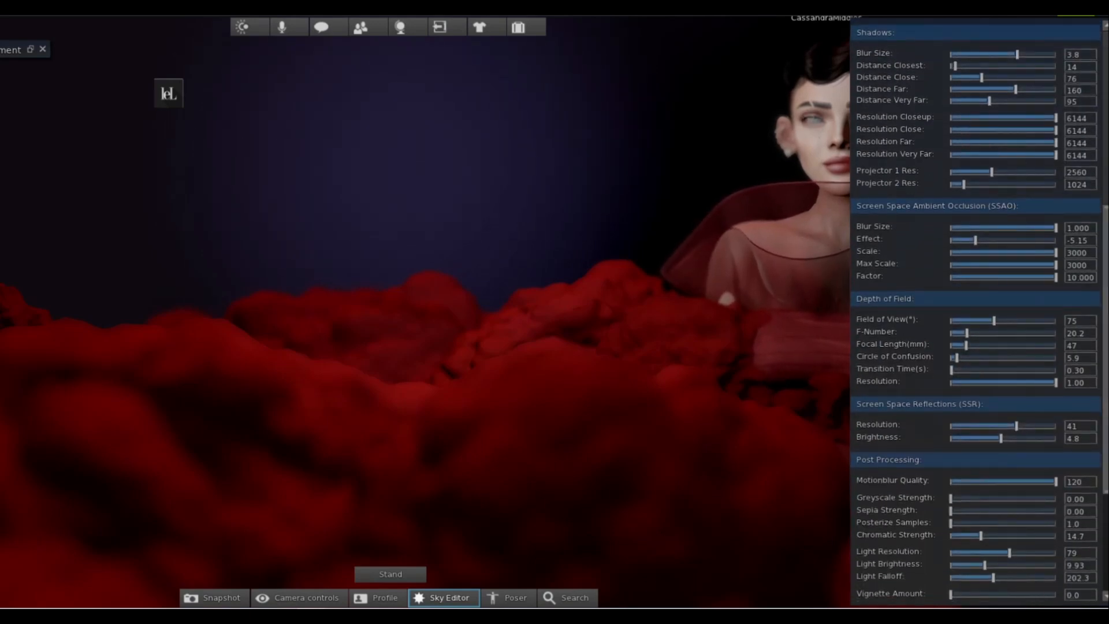
scroll(954, 238, "down", 3)
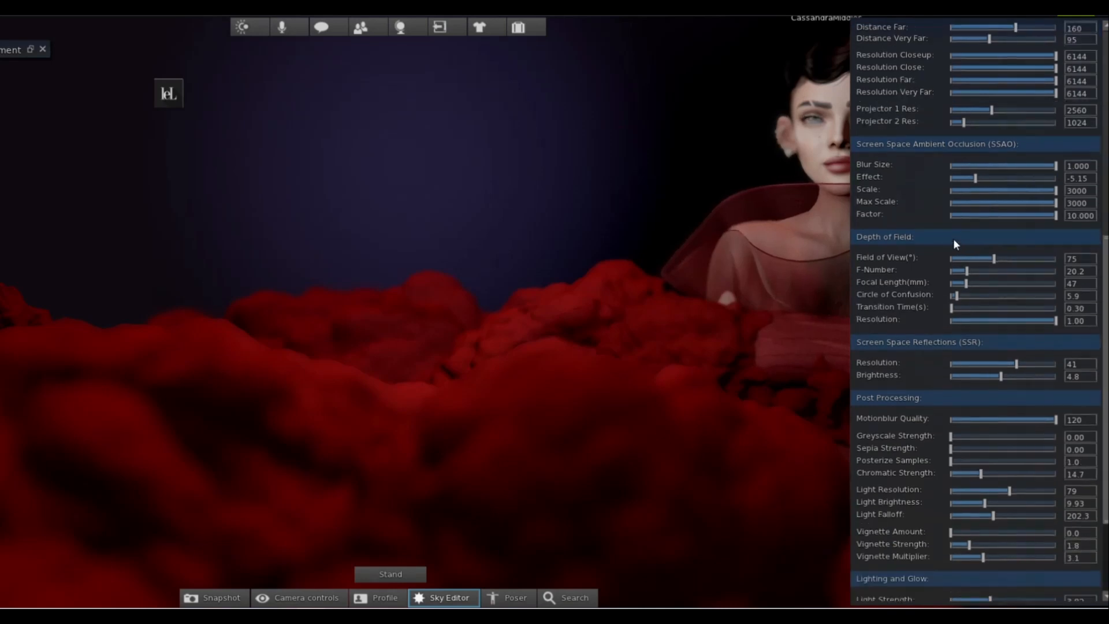
mouse_move(977, 178)
left_mouse_down()
mouse_move(952, 175)
mouse_move(1039, 167)
mouse_move(984, 168)
left_mouse_up()
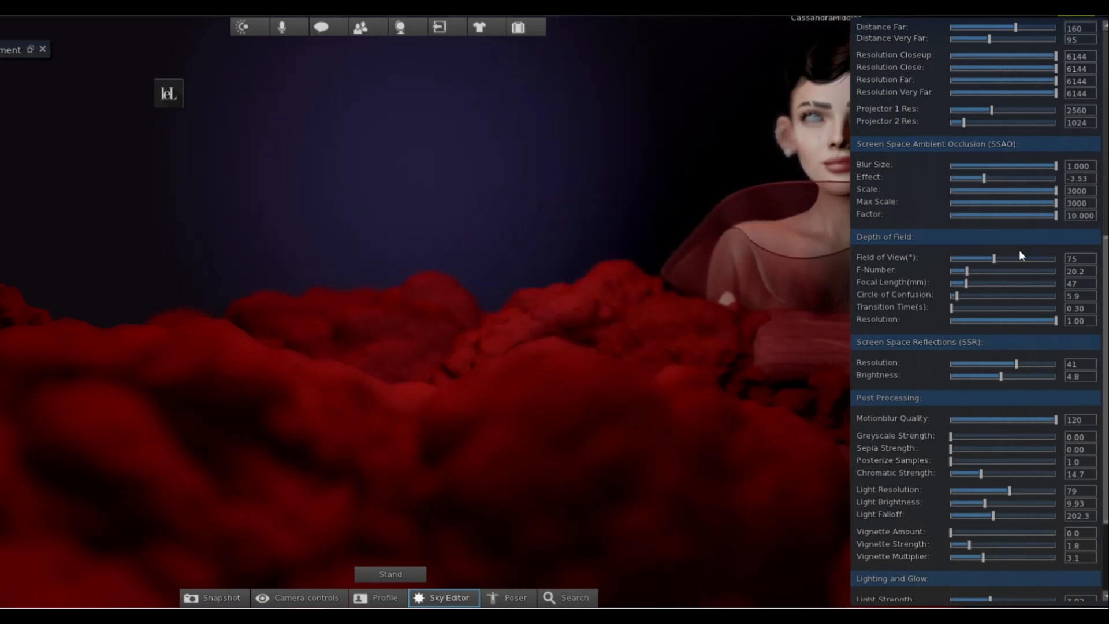
Set Chromatic Strength to 7.4 and Light Strength to 6.18, and hide the Machinima Sidebar.
scroll(1021, 254, "down", 6)
scroll(1020, 254, "down", 1)
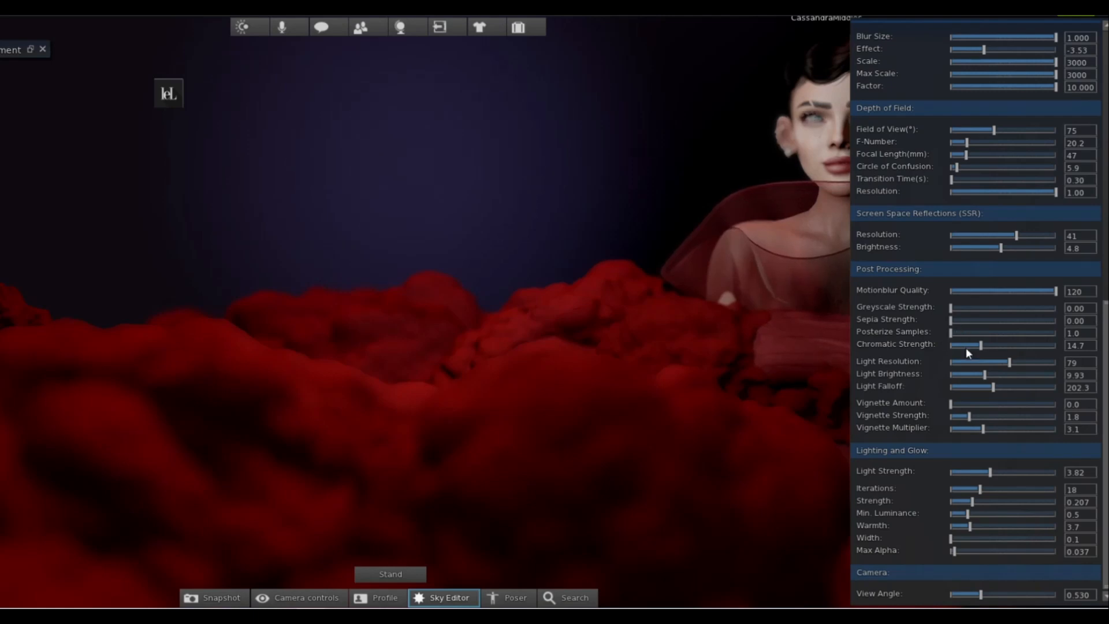
left_click_drag(981, 345, 965, 345)
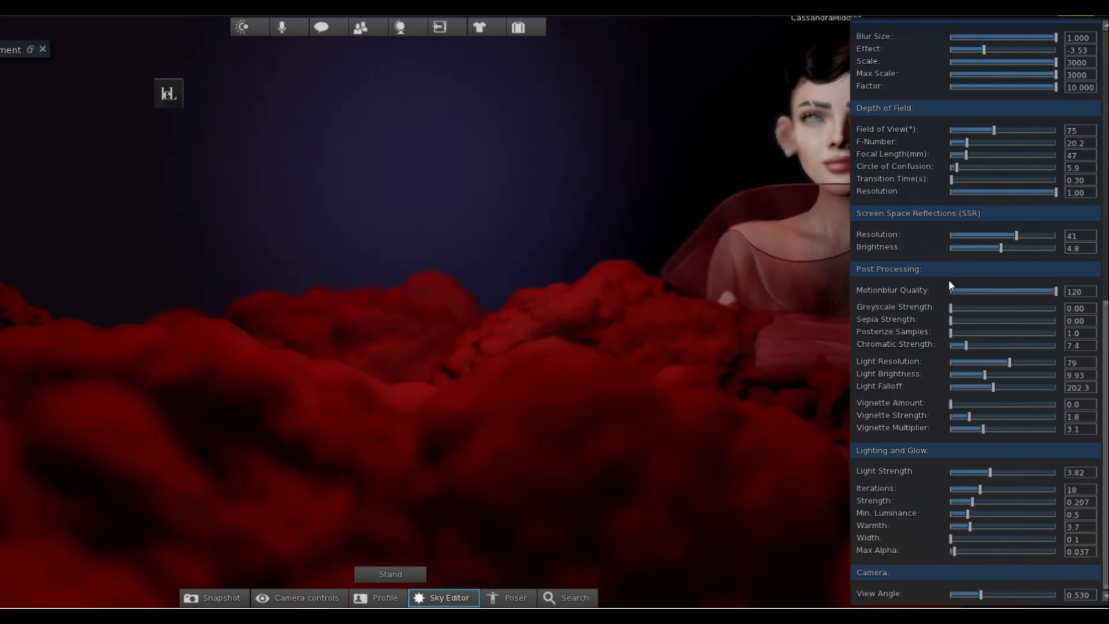
left_click_drag(991, 472, 1014, 467)
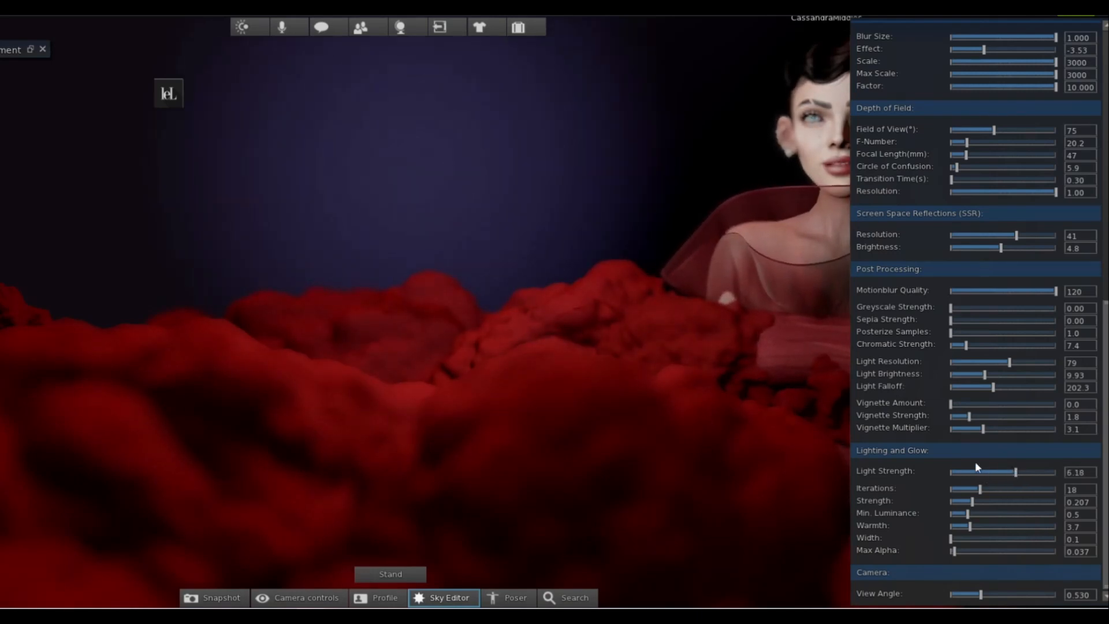
key("ctrl+m")
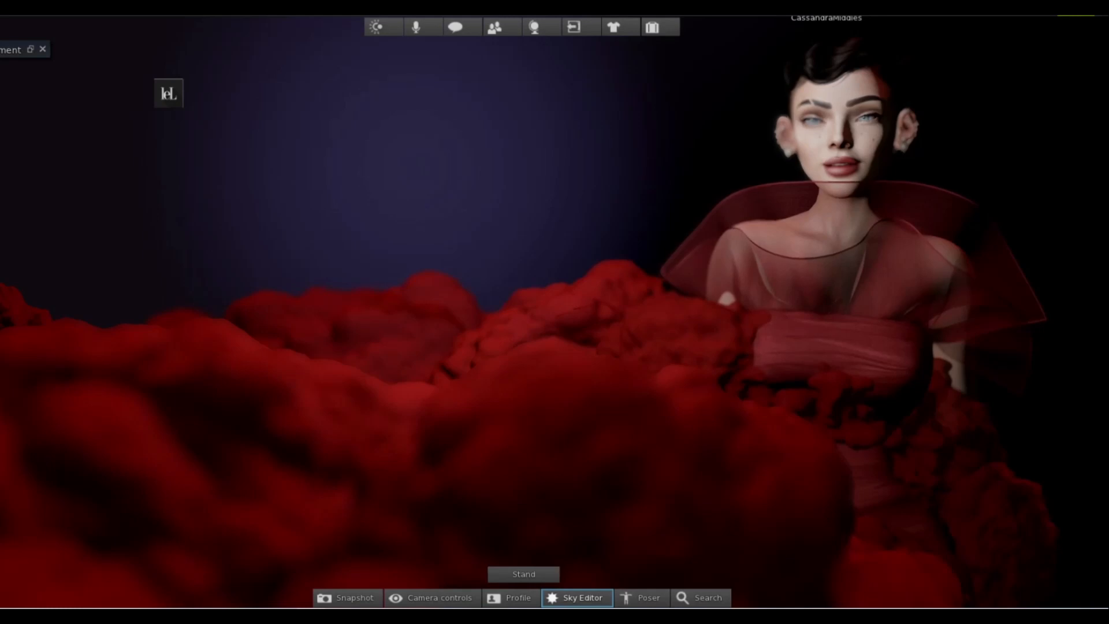
Open the Poser, select the avatar and start posing it.
left_click(634, 597)
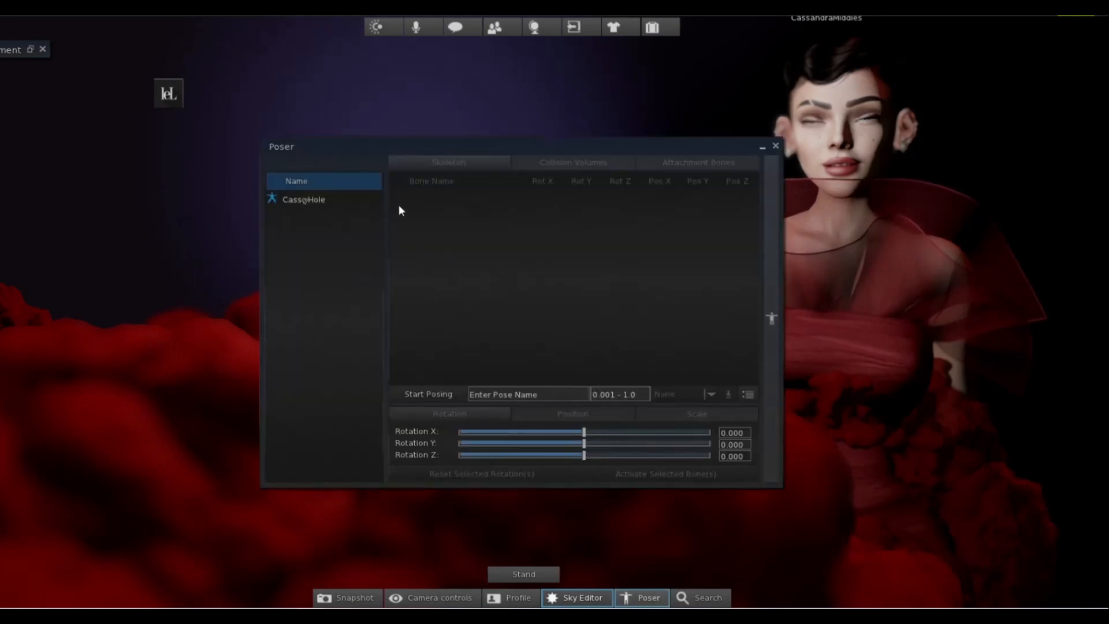
left_click(359, 199)
left_click(429, 393)
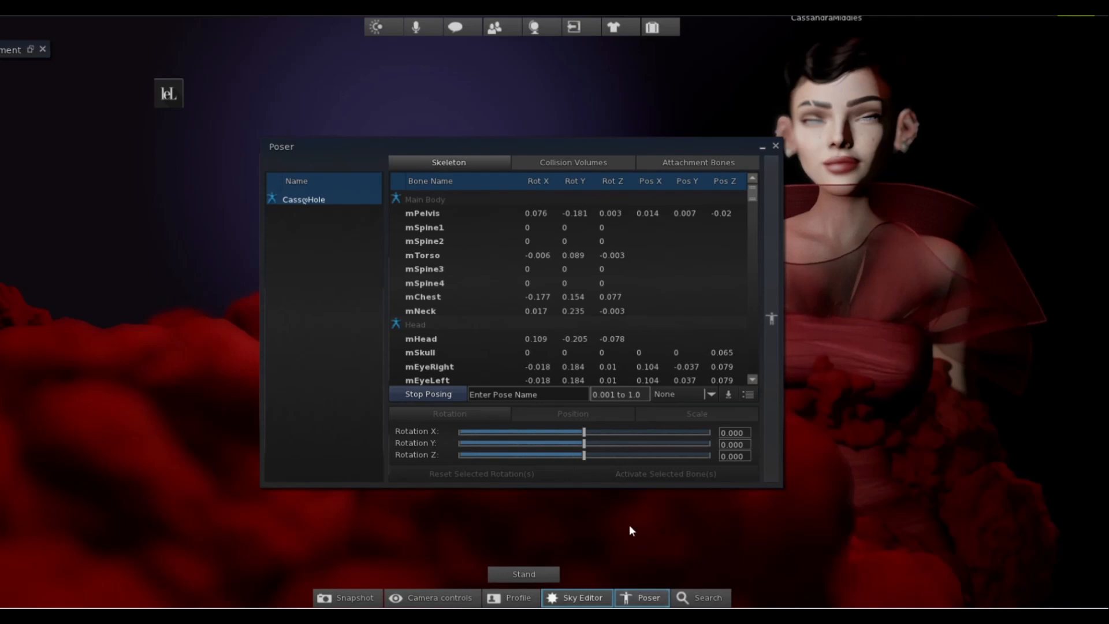
Add the Environment Editor to the toolbar between Camera controls and Profile, and briefly open its settings window.
right_click(651, 601)
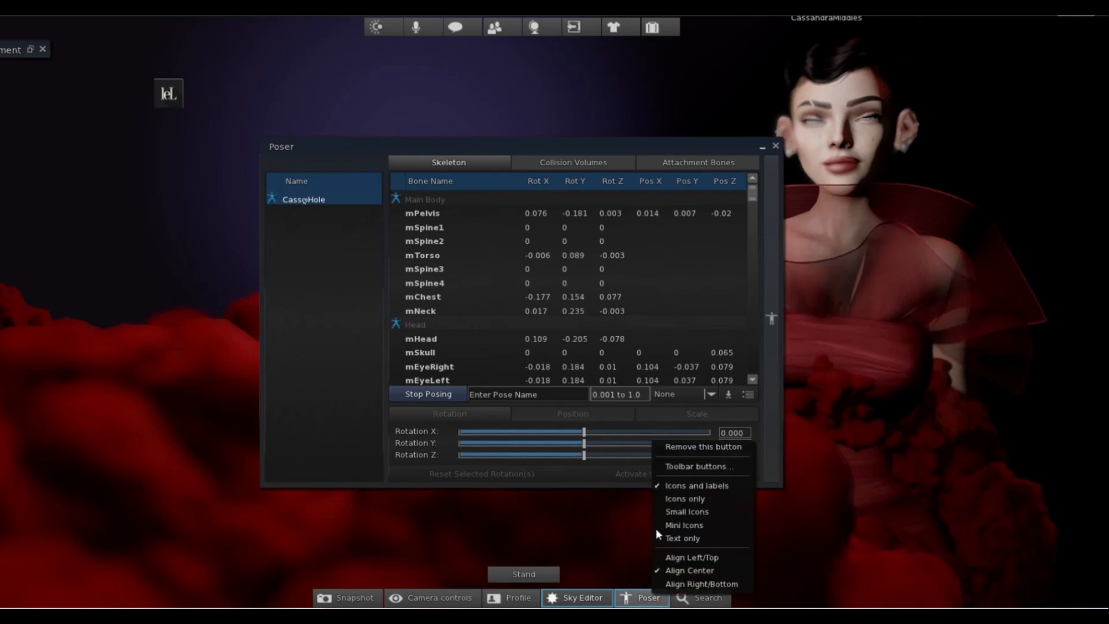
left_click(679, 467)
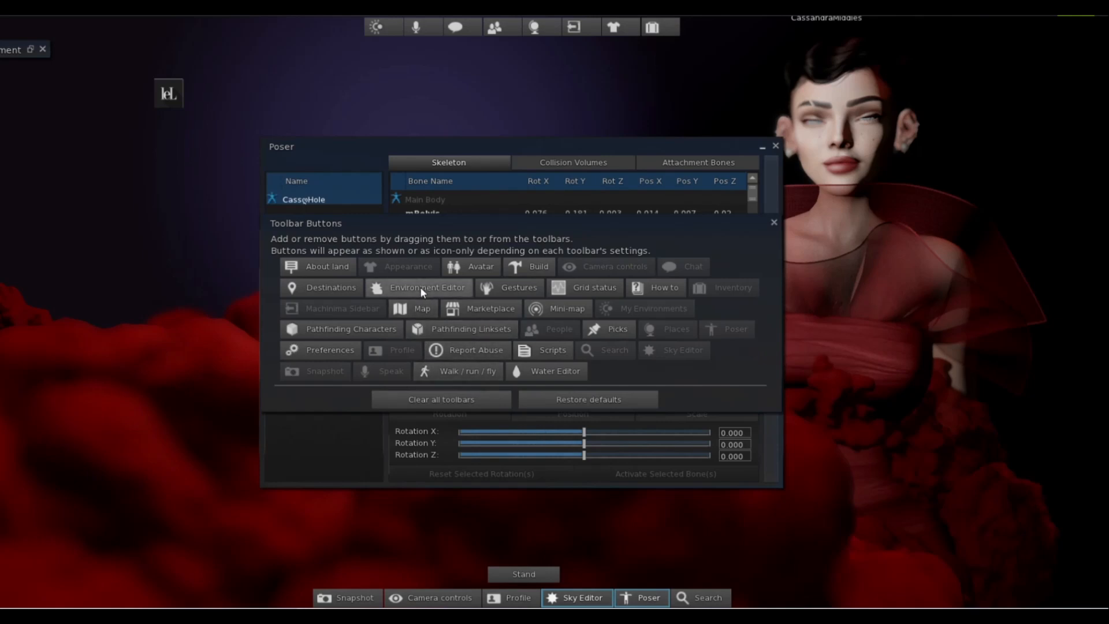
left_click_drag(399, 291, 475, 594)
left_click(481, 596)
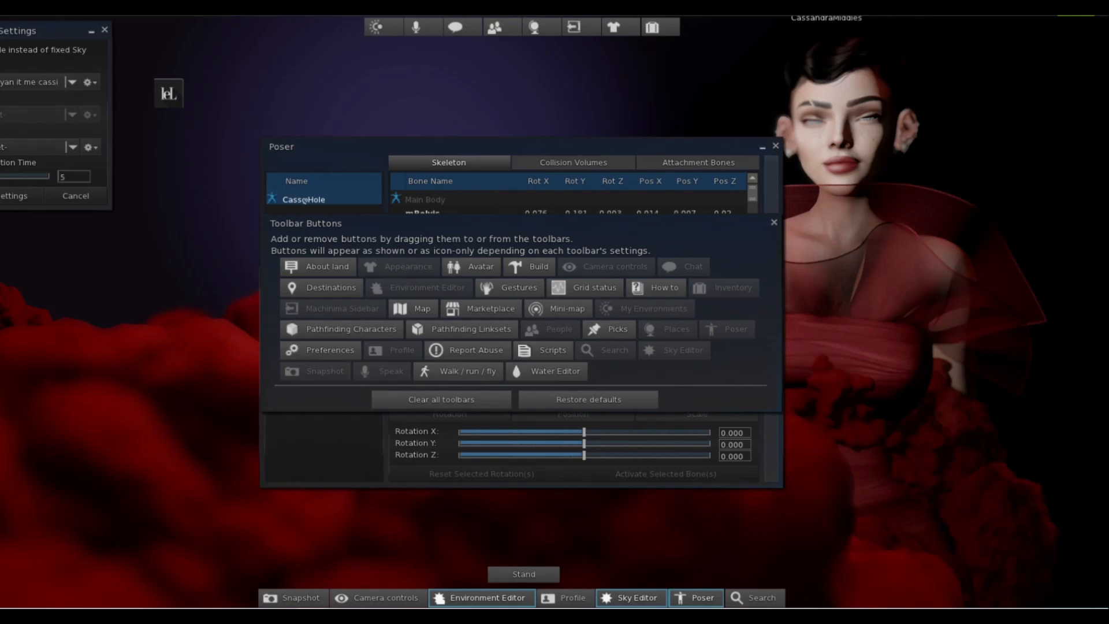
left_click(104, 30)
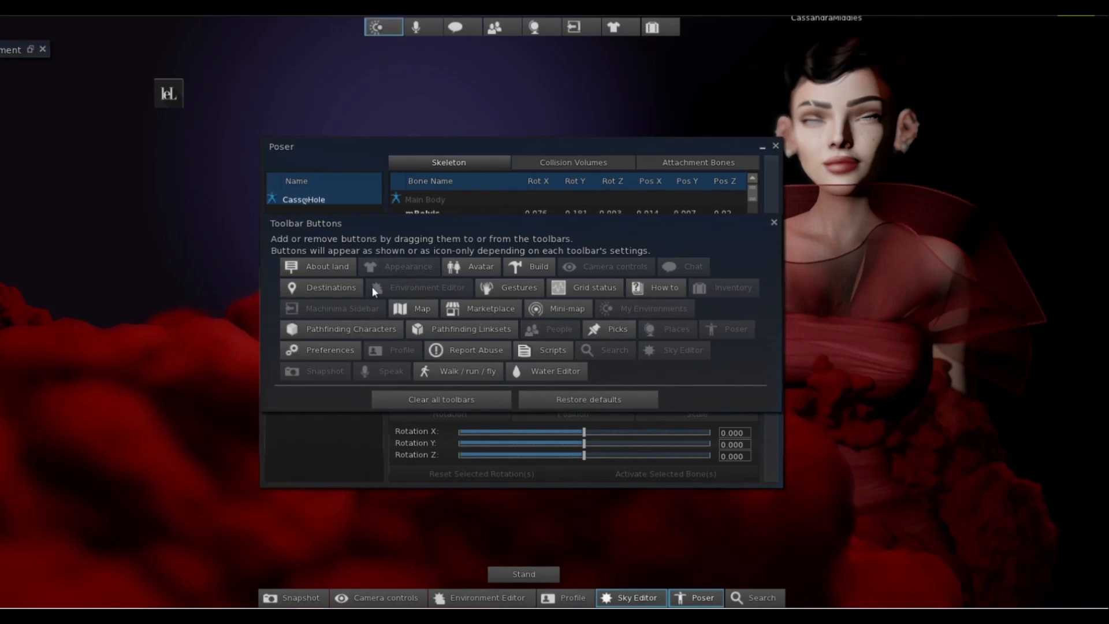
Briefly view the My Environments library and close both it and the Toolbar Buttons window.
left_click(386, 26)
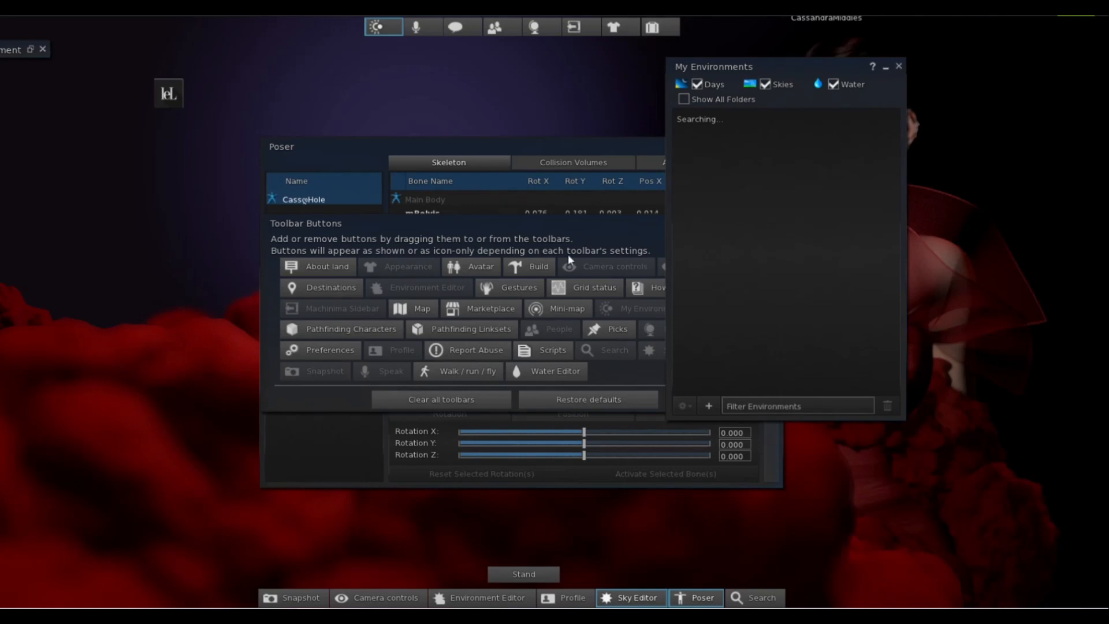
key("ctrl+w")
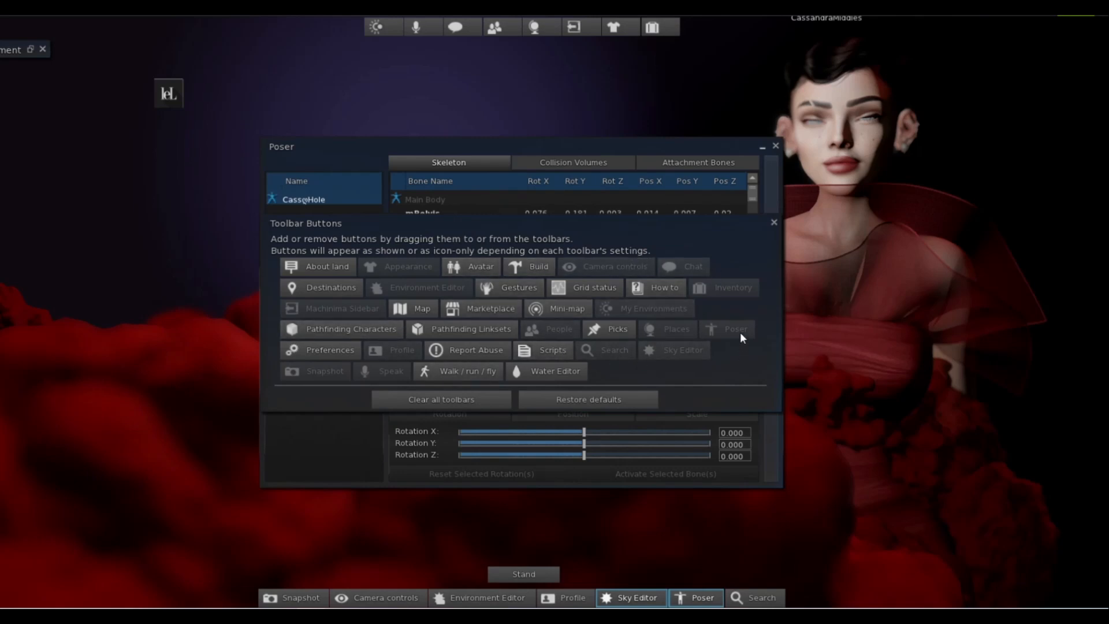
left_click(774, 222)
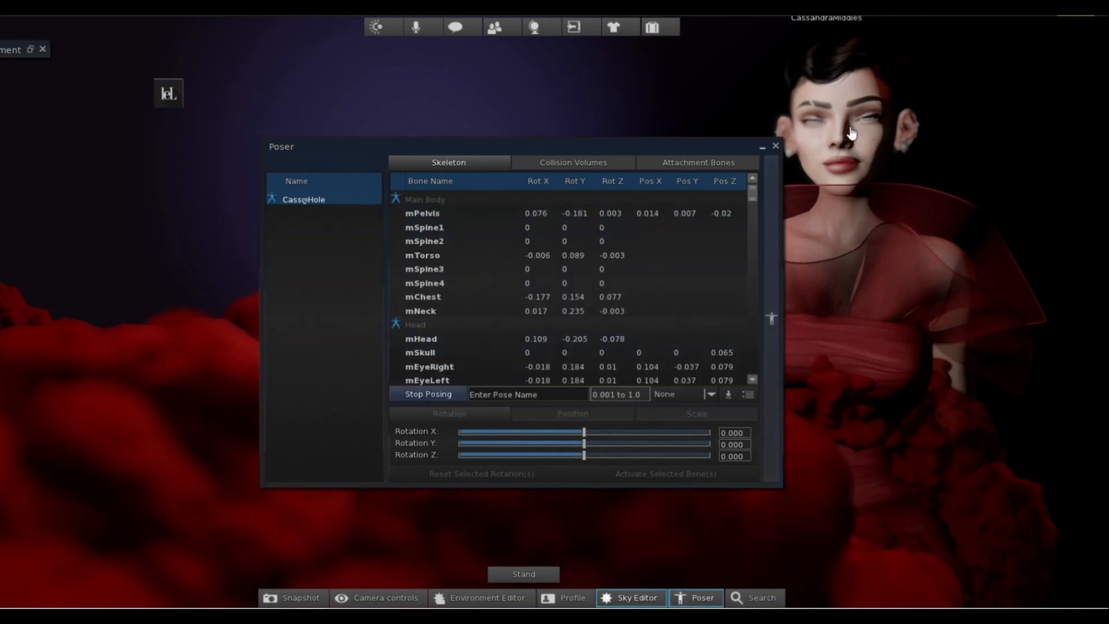
Stop and restart posing the avatar to capture a fresh freeze of its pose.
left_click(420, 394)
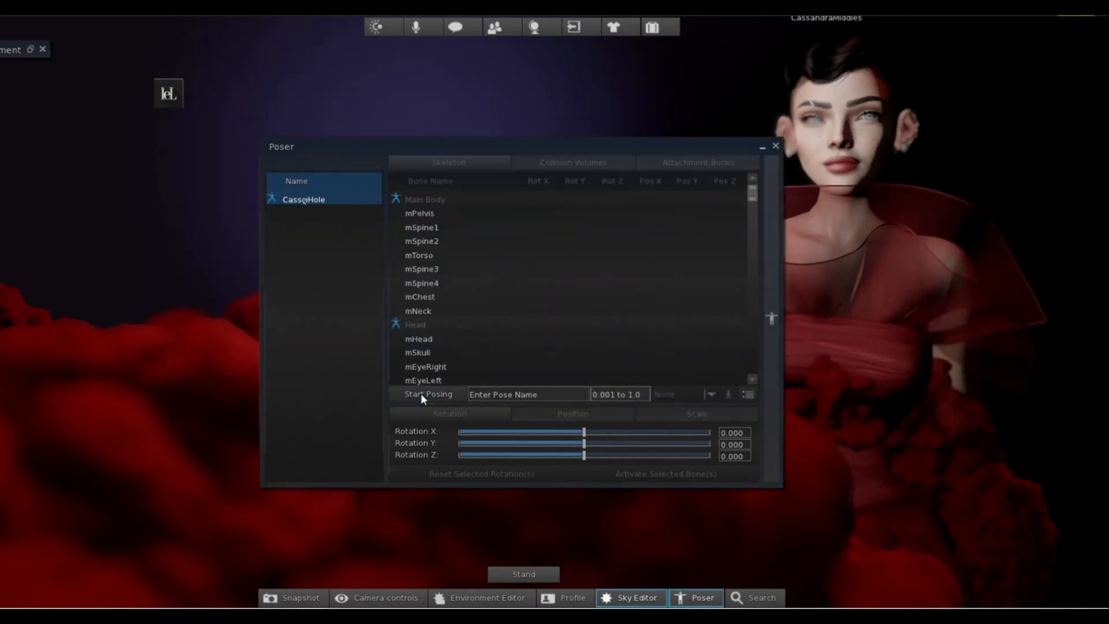
left_click(421, 393)
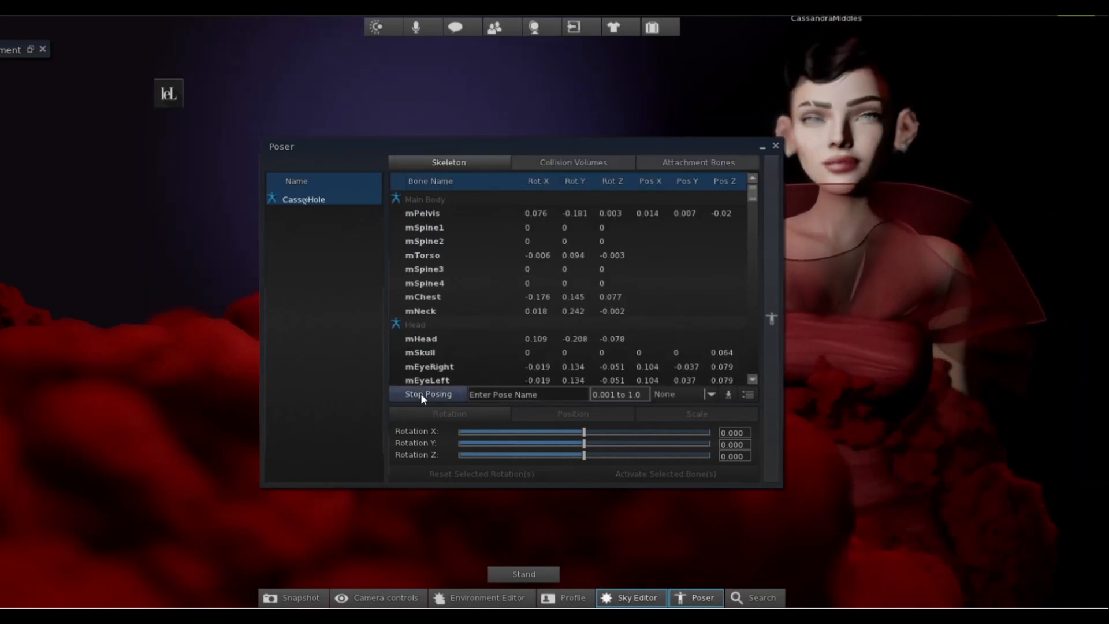
Turn and tilt the avatar's head by rotating mHead to X 0.242, Y -0.068 and Z -0.454.
left_click(442, 340)
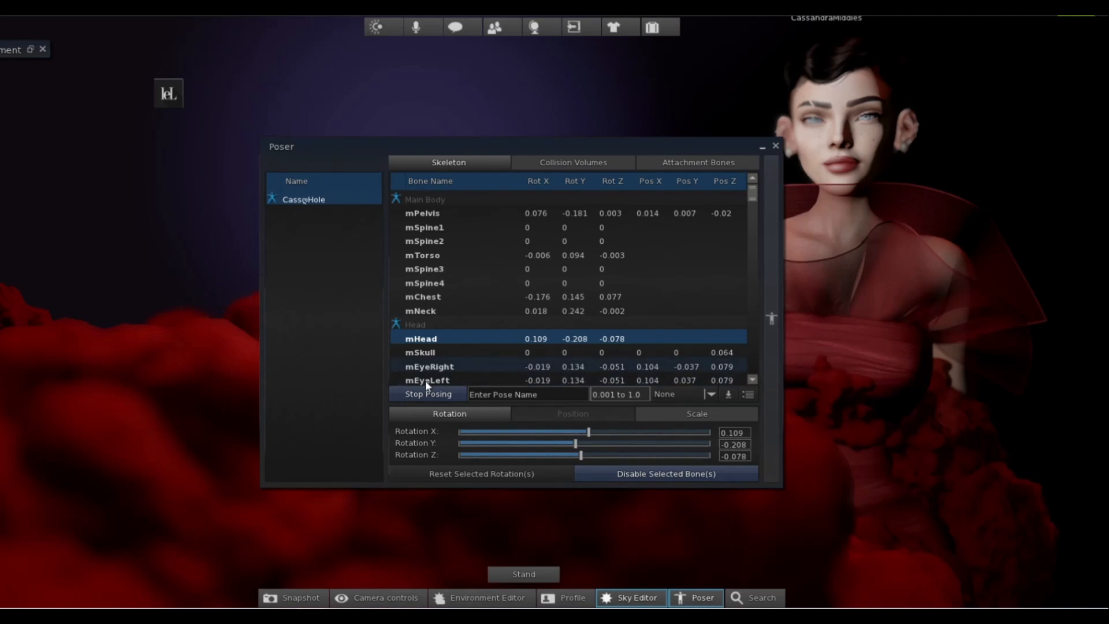
left_click_drag(558, 143, 294, 150)
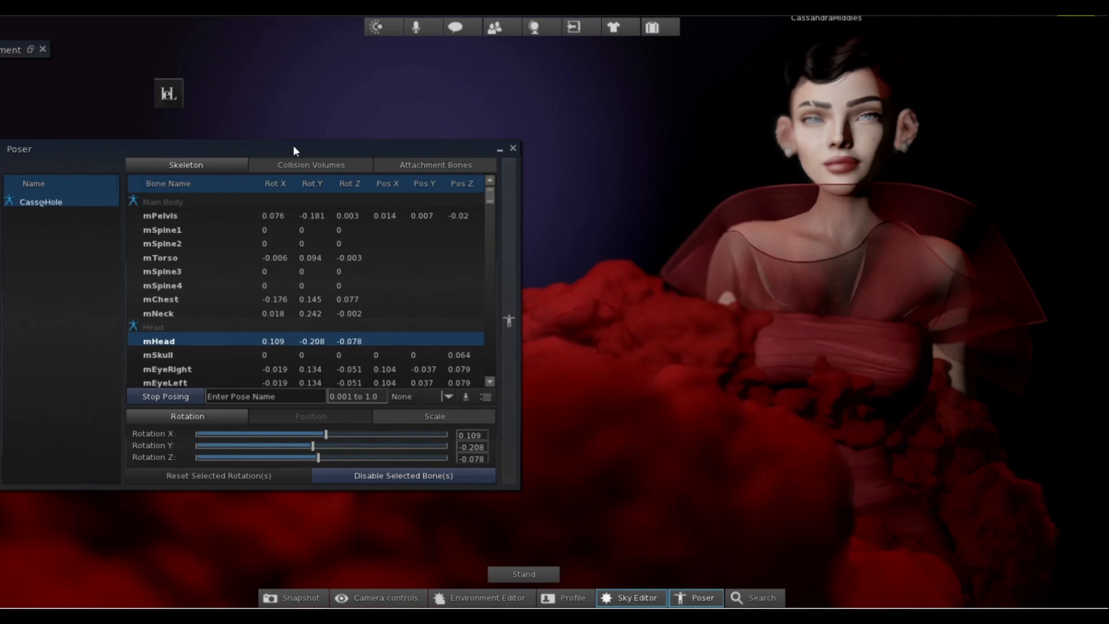
mouse_move(317, 458)
left_mouse_down()
mouse_move(307, 456)
mouse_move(331, 435)
mouse_move(304, 458)
left_mouse_up()
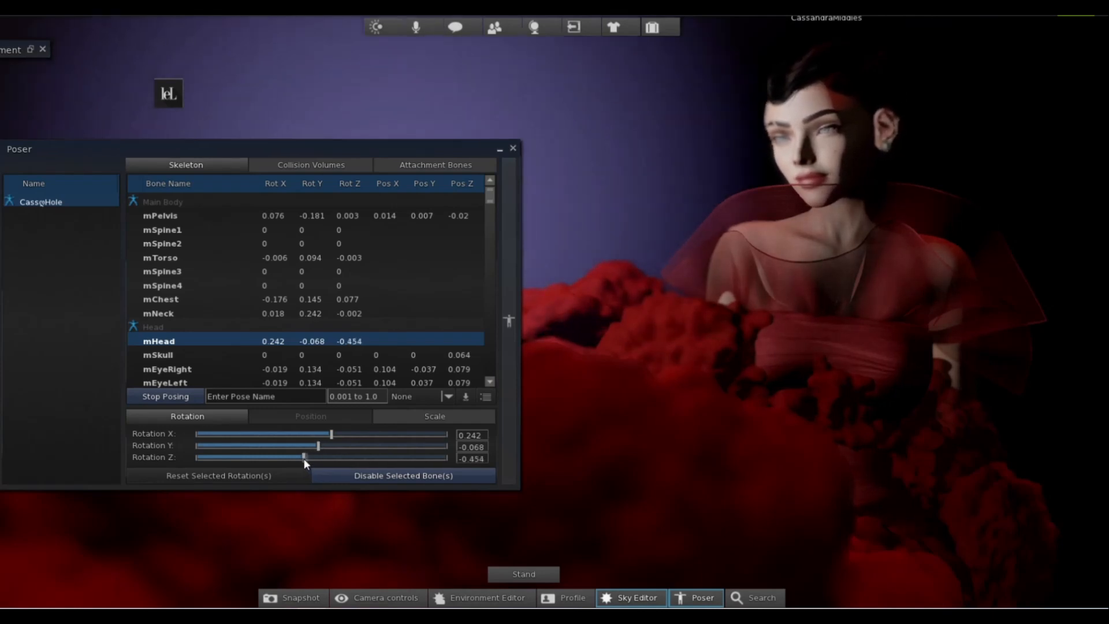
Redirect the avatar's gaze by setting the Z rotation of mEyeRight to 0.068 and mEyeLeft to 0.164.
left_click(158, 368)
left_click_drag(319, 455, 325, 452)
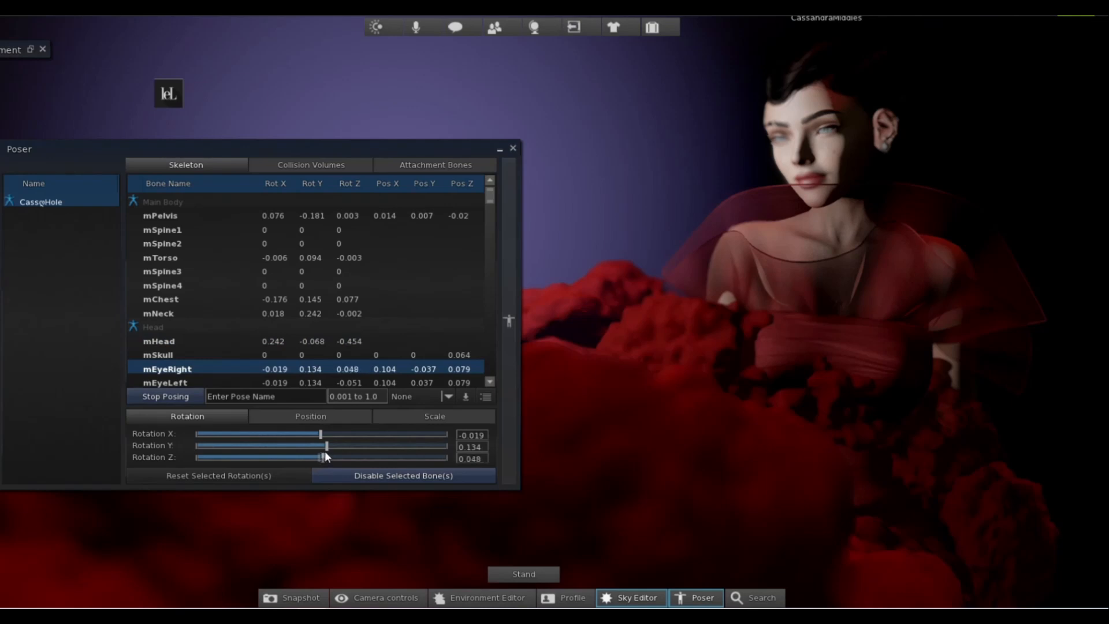
left_click(207, 384)
left_click_drag(316, 456, 328, 455)
Reshape the left eyebrow by setting the inner bone's Y rotation to 0.087 and the center bone's to -0.222.
scroll(241, 377, "down", 3)
scroll(241, 377, "down", 4)
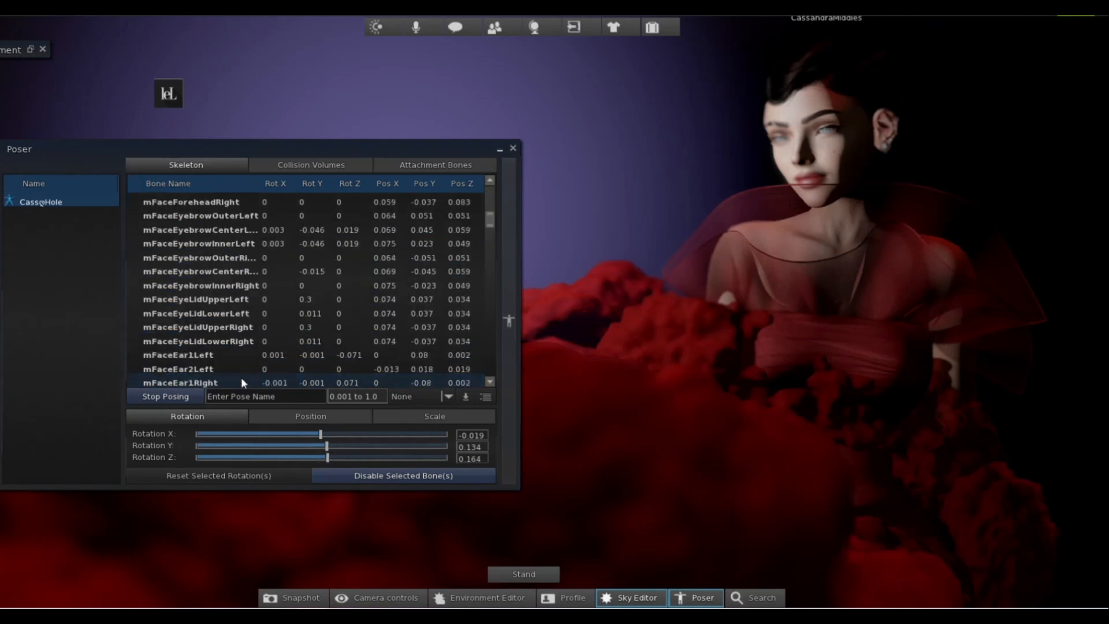
left_click(230, 244)
left_click_drag(316, 443, 324, 438)
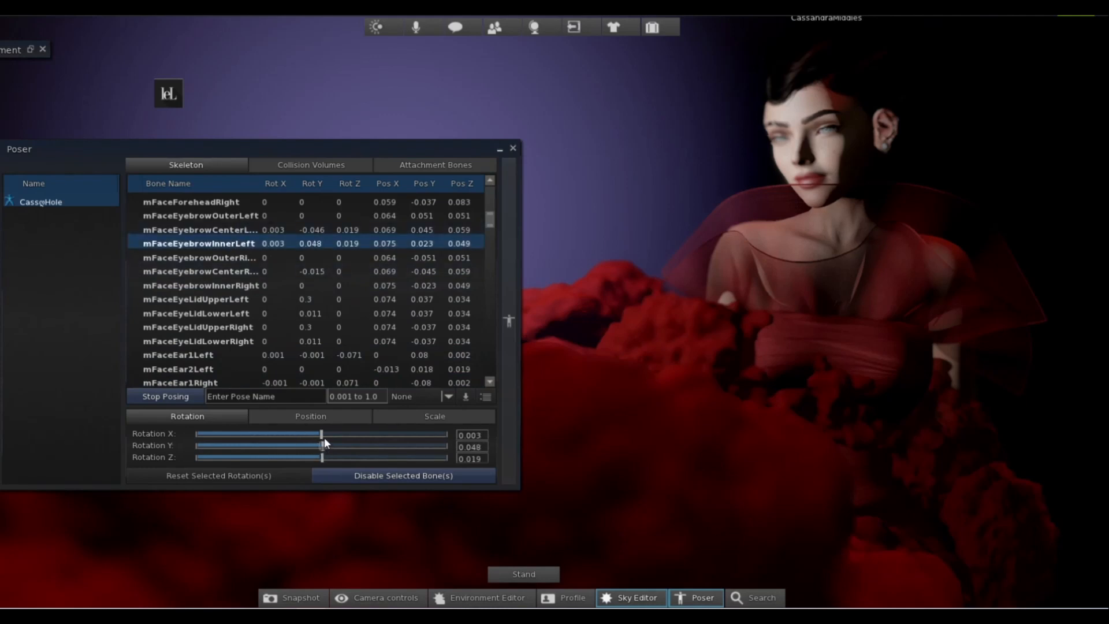
left_click(235, 230)
left_click(316, 443)
left_click_drag(316, 445, 313, 446)
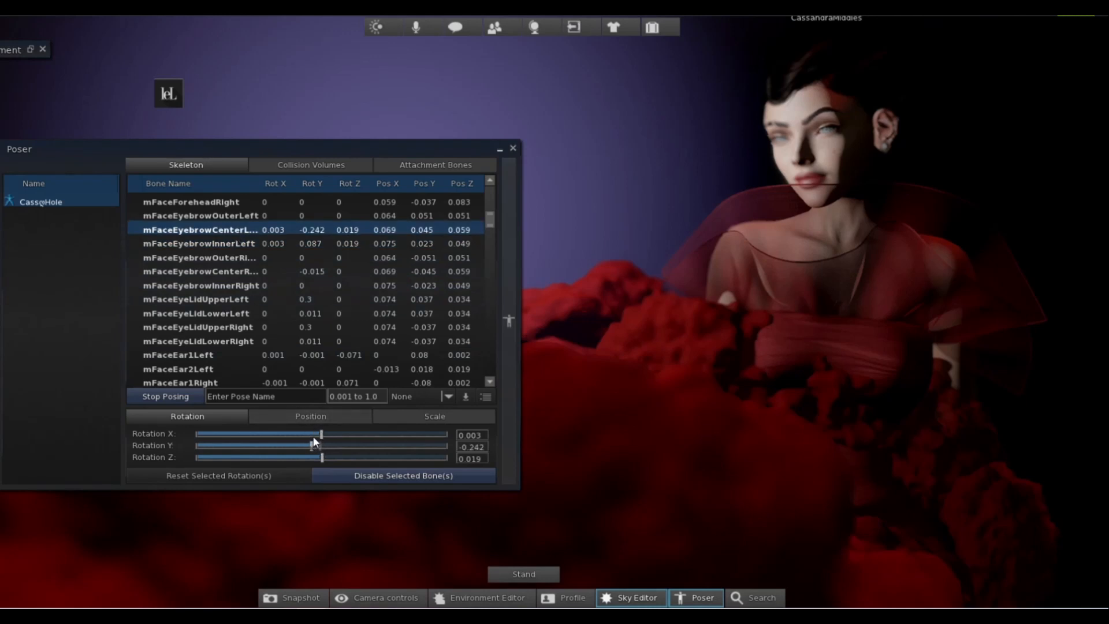
Rotate mFaceLipCornerLeft to X 0.048, Y -0.029 and Z 0.068 to adjust the mouth corner.
scroll(259, 344, "down", 10)
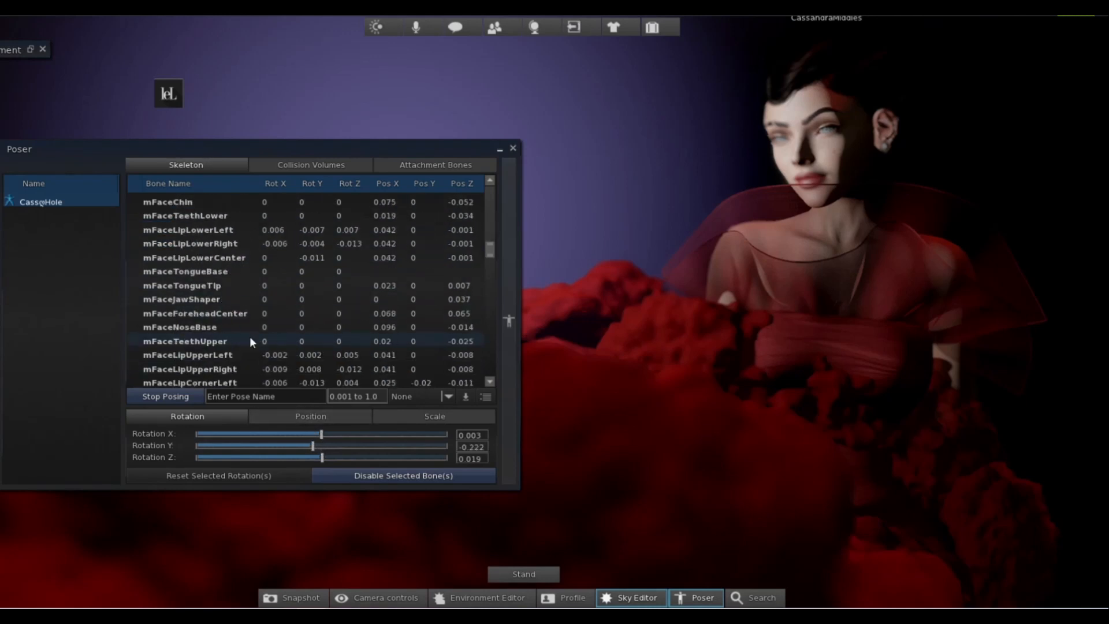
scroll(247, 341, "down", 7)
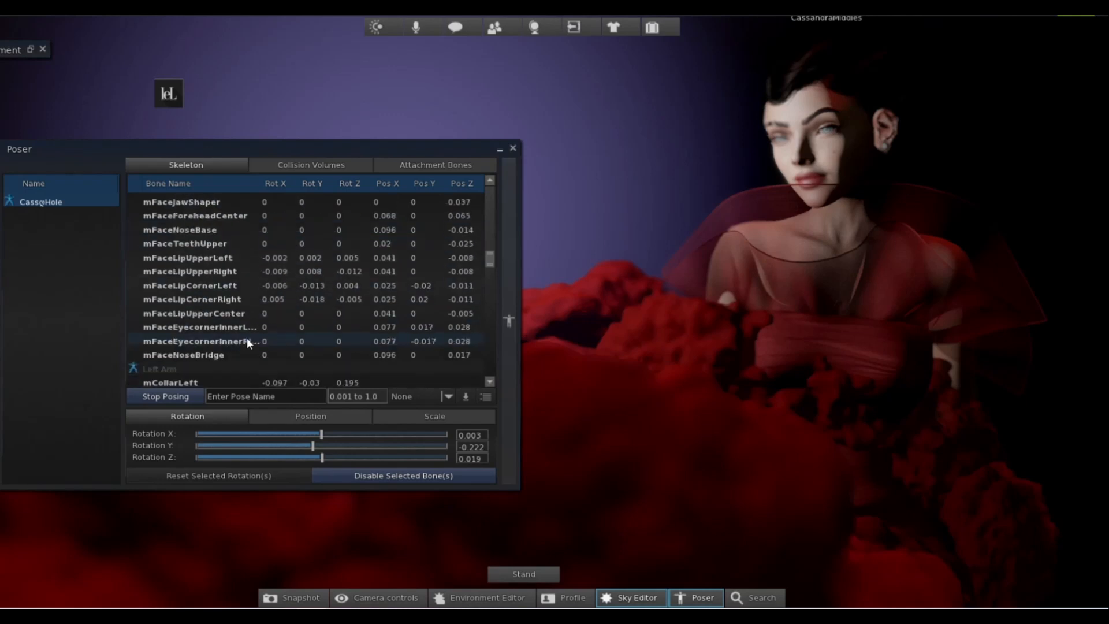
left_click(207, 285)
left_click_drag(319, 457, 323, 434)
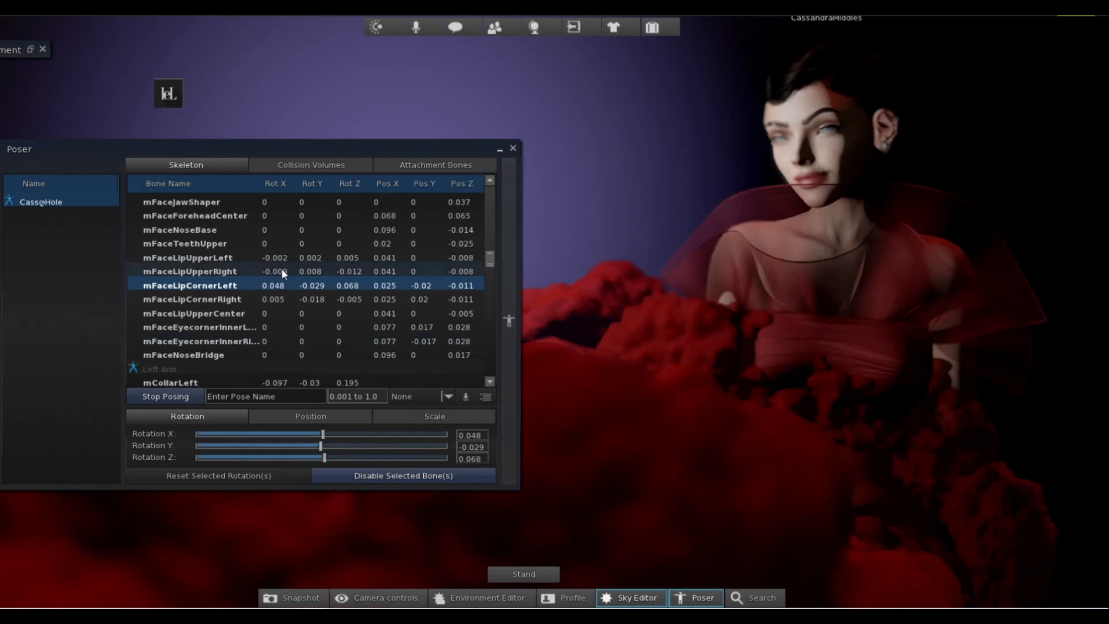
Adjust the right arm by setting mShoulderRight's Z rotation to 0.106 and mCollarRight's X rotation to 0.01.
scroll(360, 250, "down", 8)
scroll(359, 250, "down", 7)
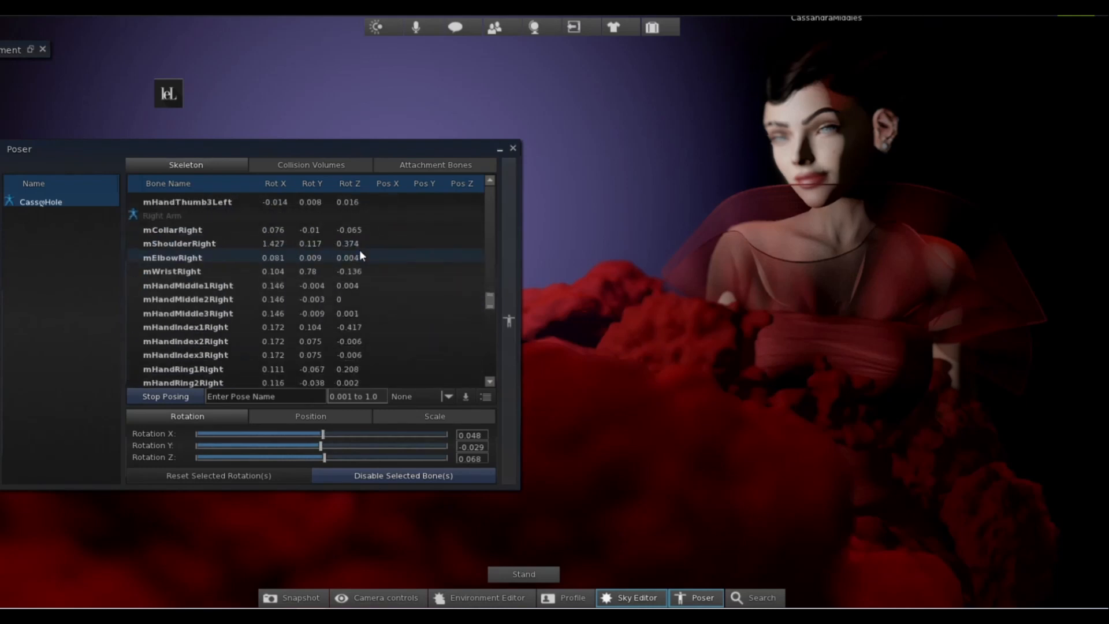
scroll(189, 314, "up", 2)
scroll(189, 314, "up", 1)
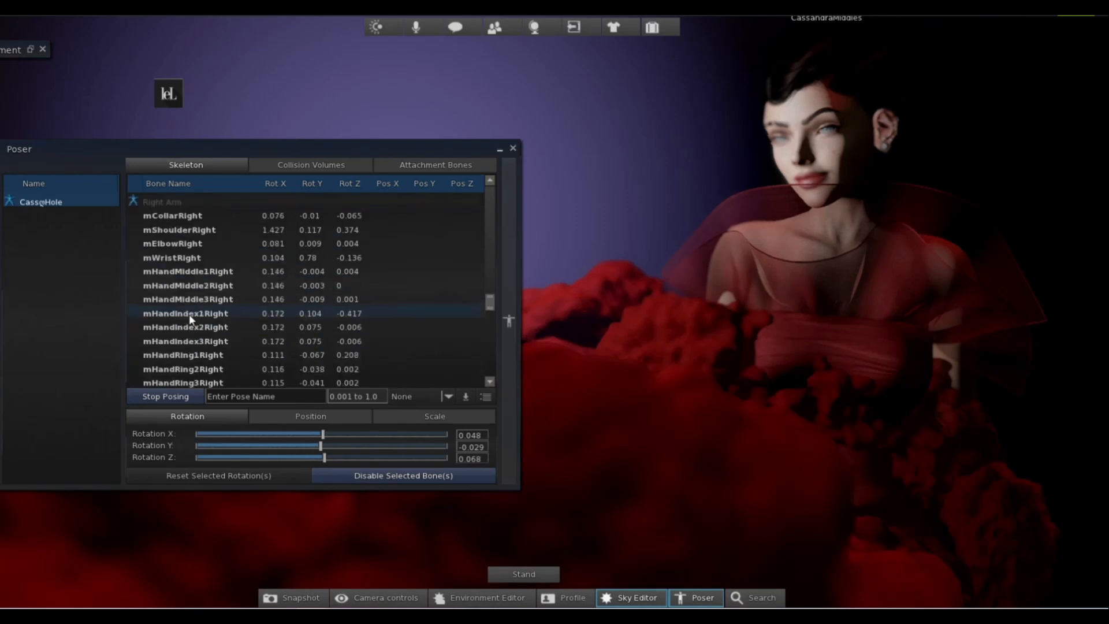
left_click(189, 230)
left_click_drag(329, 459, 325, 457)
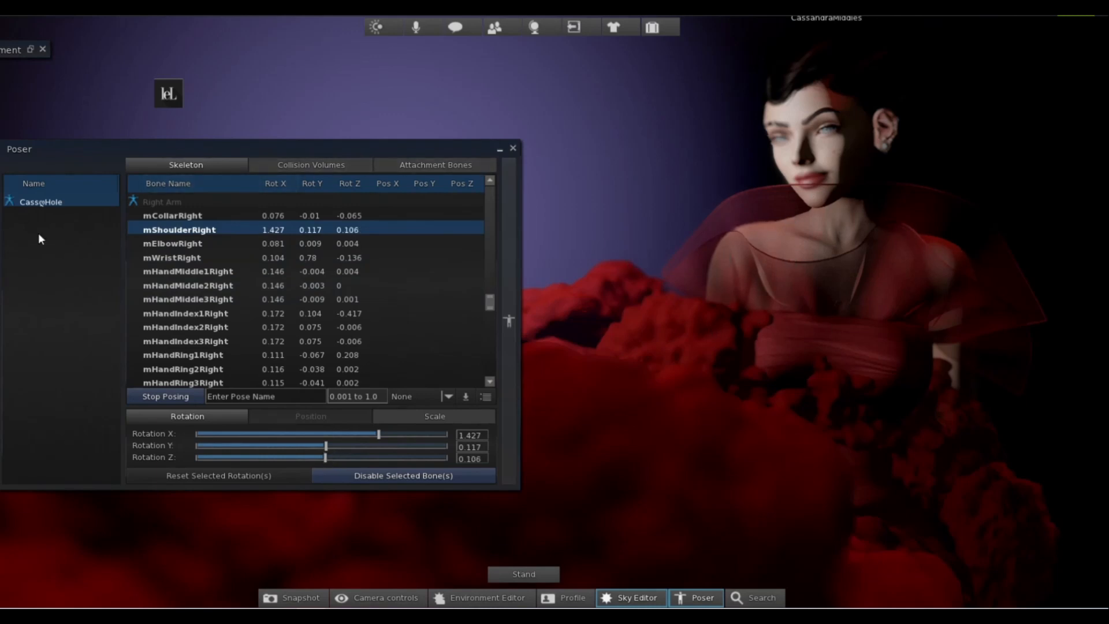
left_click(173, 215)
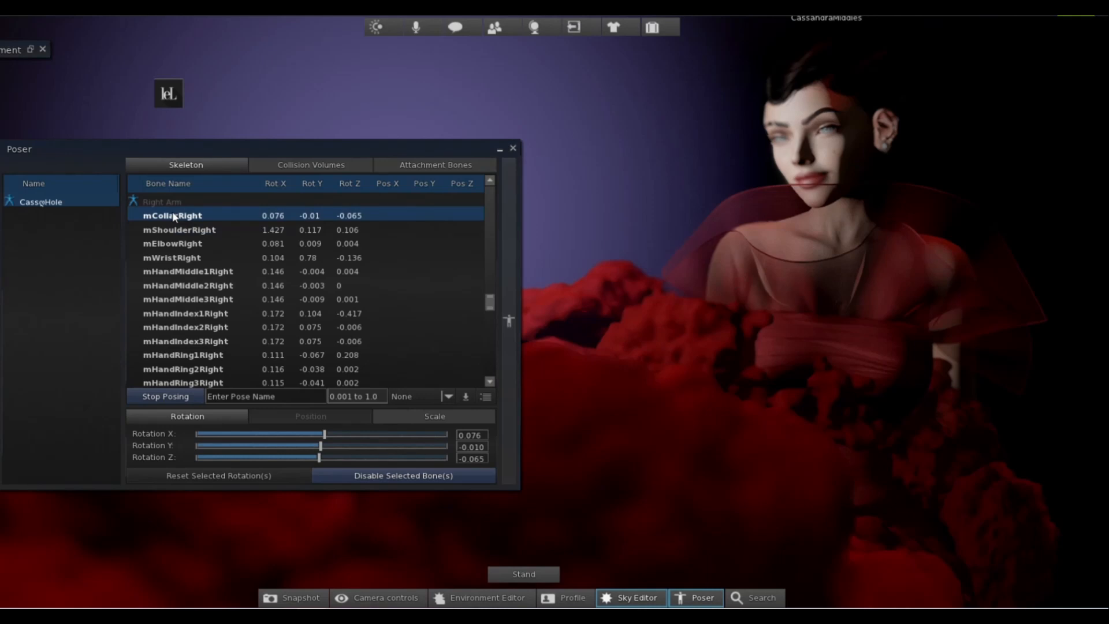
left_click_drag(324, 431, 355, 437)
left_click_drag(334, 429, 323, 431)
Rotate mShoulderRight to X 1.615, Y 0.106 and Z 0.068, and close the Poser.
left_click(149, 231)
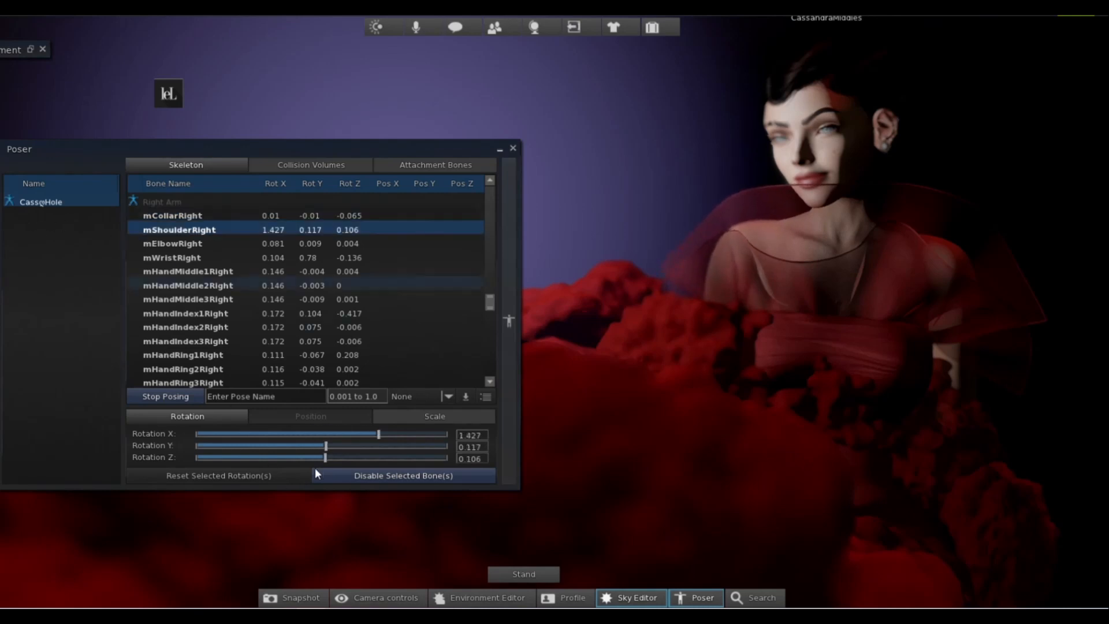
mouse_move(328, 450)
left_mouse_down()
mouse_move(230, 446)
mouse_move(410, 449)
mouse_move(326, 450)
left_mouse_up()
mouse_move(326, 455)
left_mouse_down()
mouse_move(349, 450)
mouse_move(325, 457)
left_mouse_up()
left_click_drag(378, 434, 388, 433)
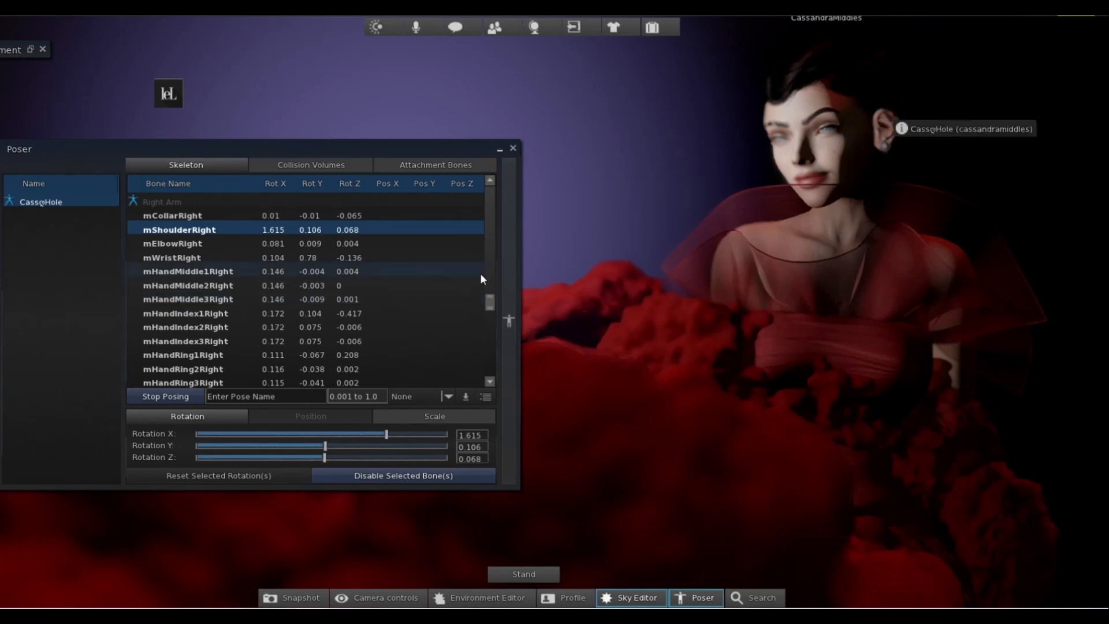
left_click(513, 150)
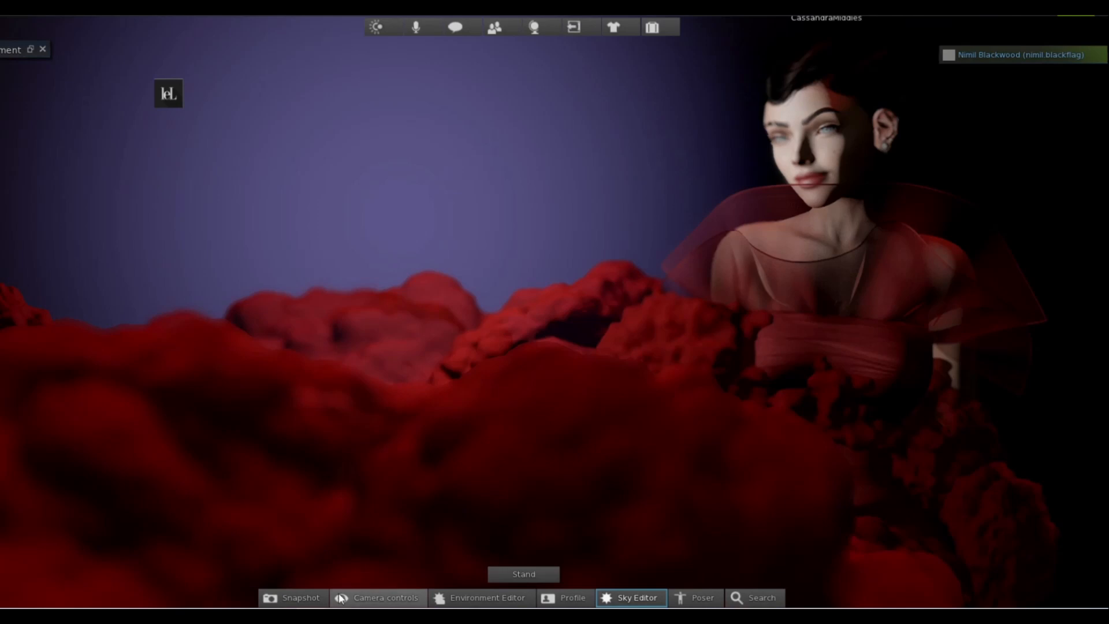
Save a snapshot of the scene to disk at 3999 × 2110 px as a PNG named sdovksdovskvs on the Desktop.
left_click(292, 595)
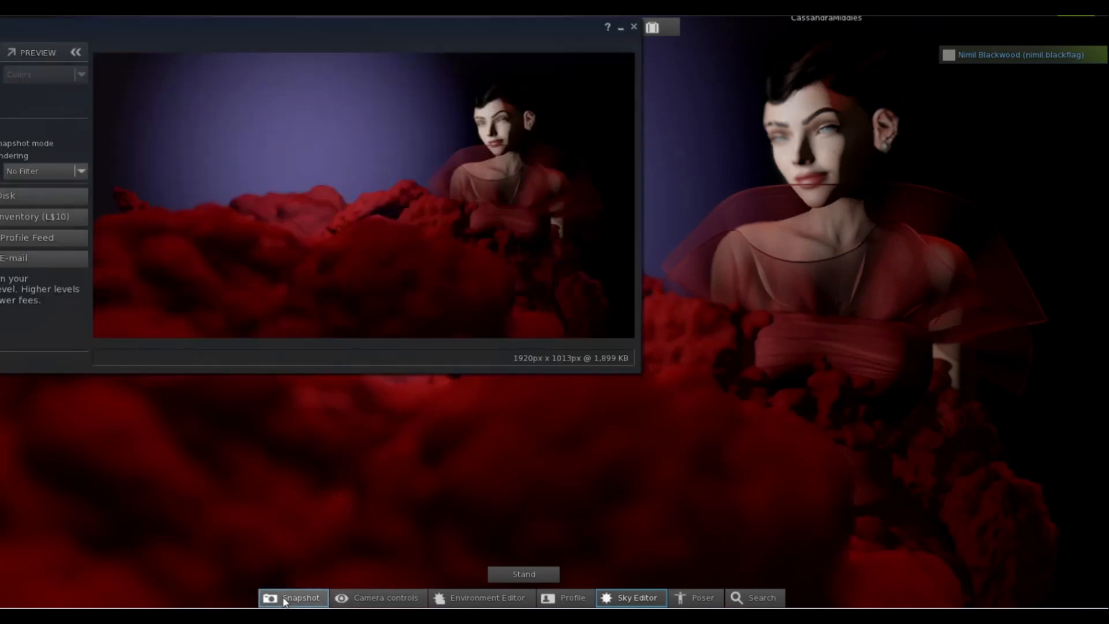
left_click(8, 196)
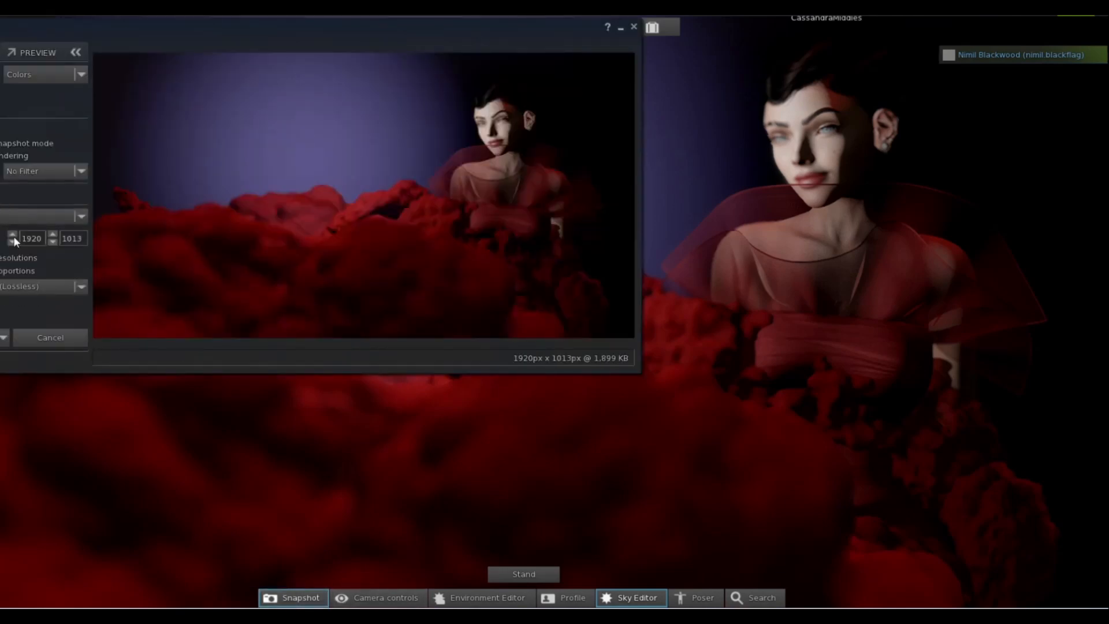
left_click(23, 238)
key("Tab")
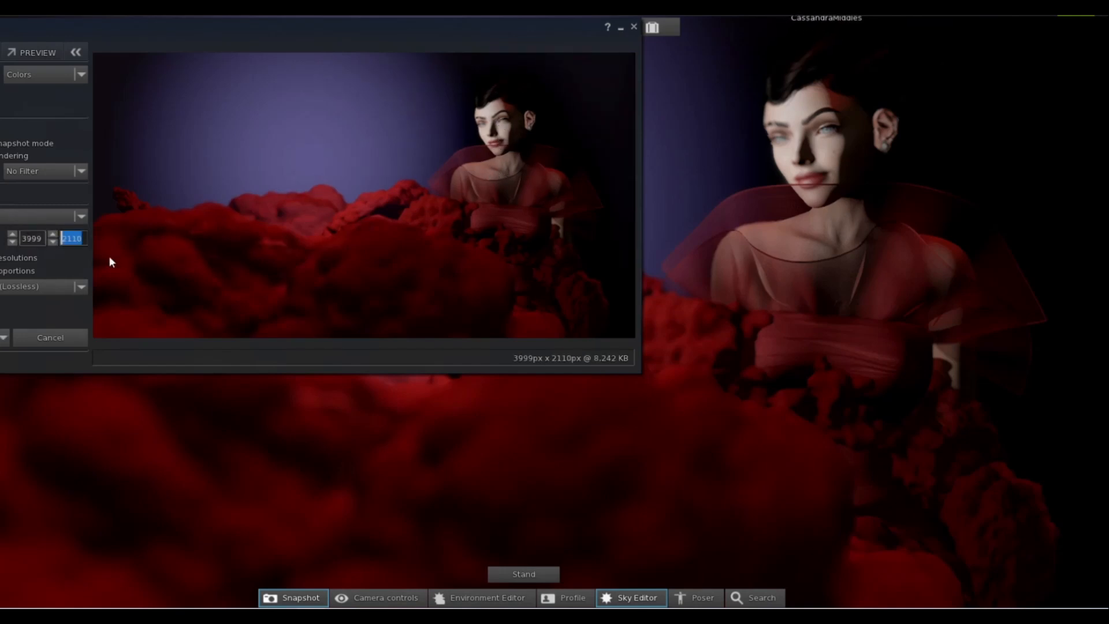
left_click(1, 337)
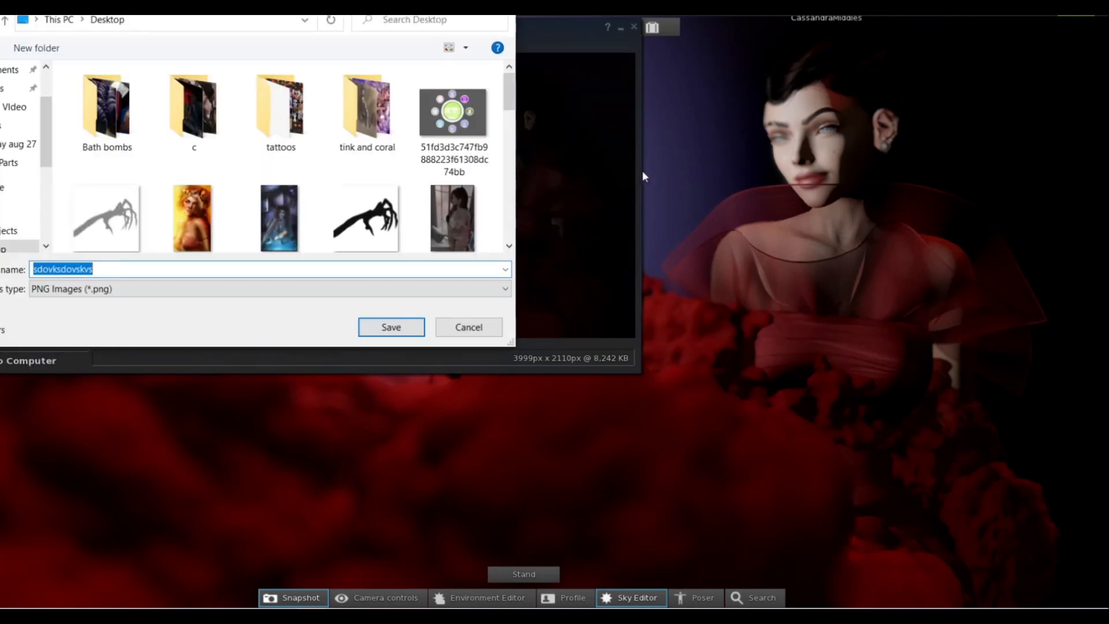
left_click(384, 328)
Edit the backdrop object behind the avatar, change its texture colour to neutral grey, and close the snapshot and build windows.
right_click(706, 118)
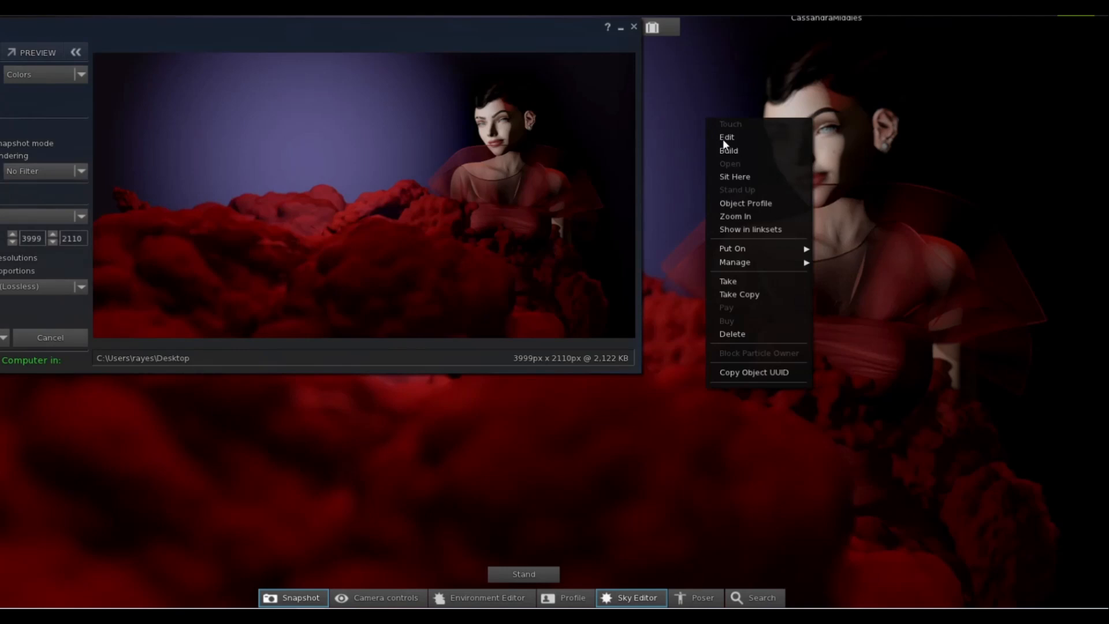
left_click(733, 138)
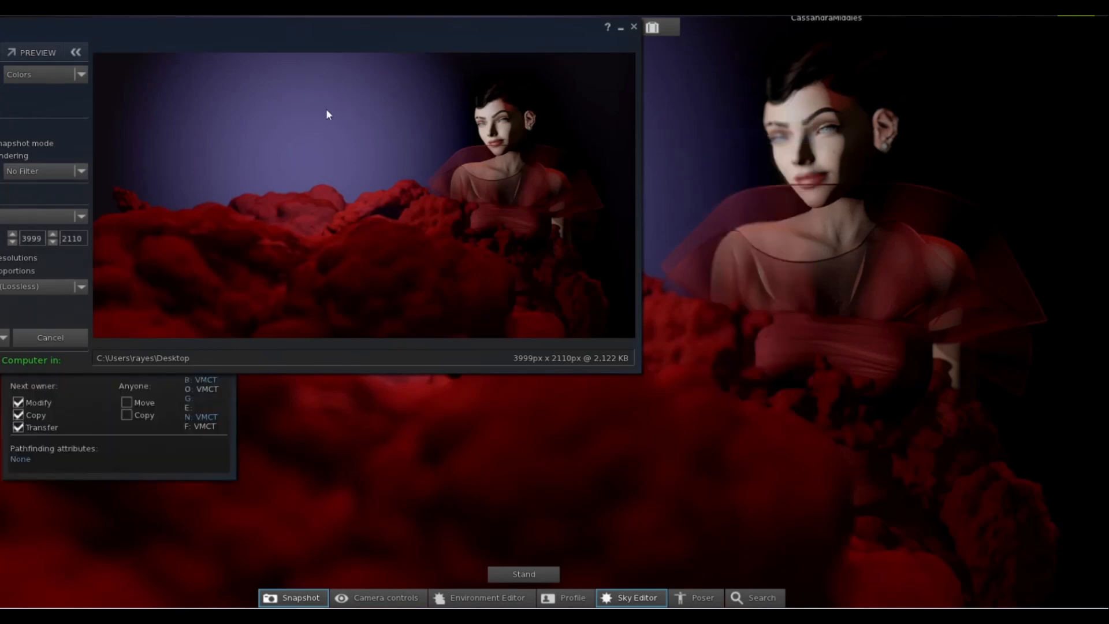
left_click(634, 29)
left_click(164, 163)
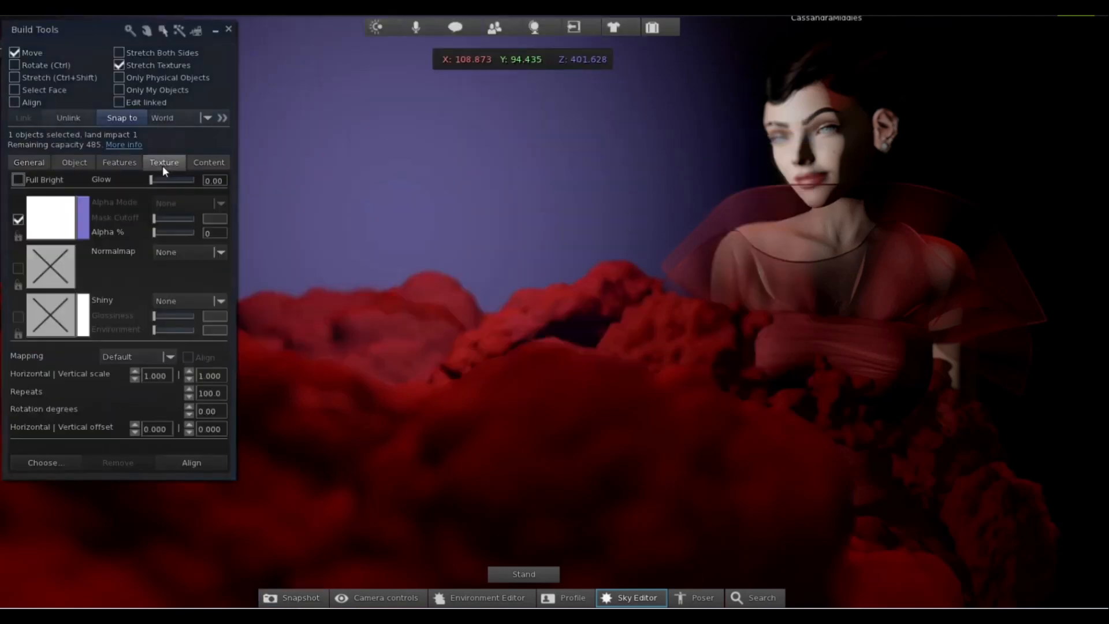
left_click(84, 223)
left_click_drag(433, 133, 493, 243)
left_click(456, 340)
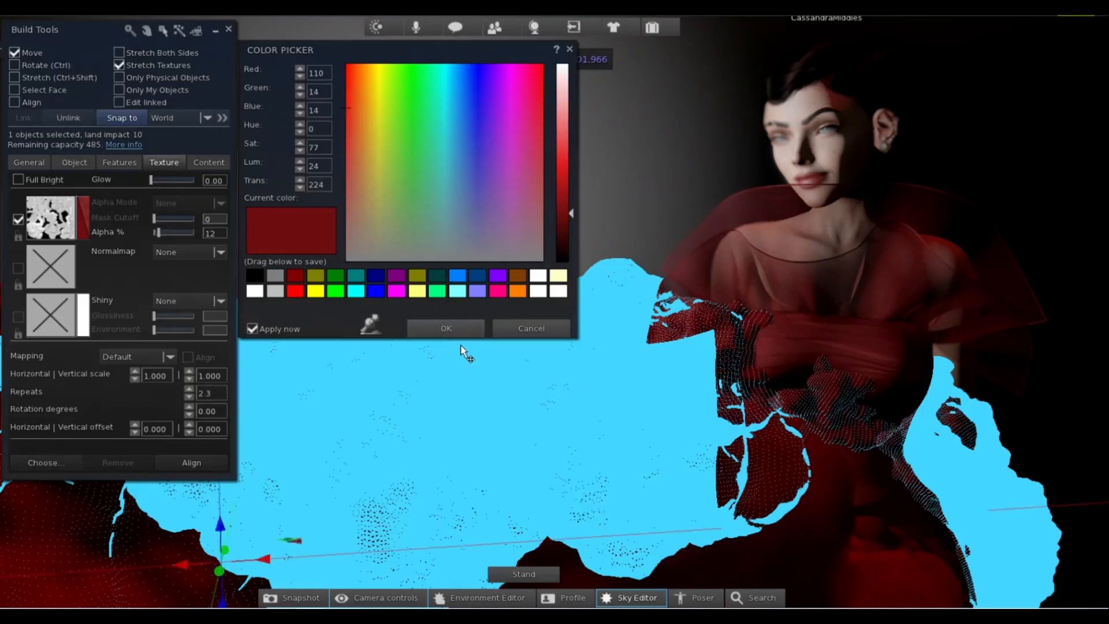
left_click(463, 323)
left_click(233, 27)
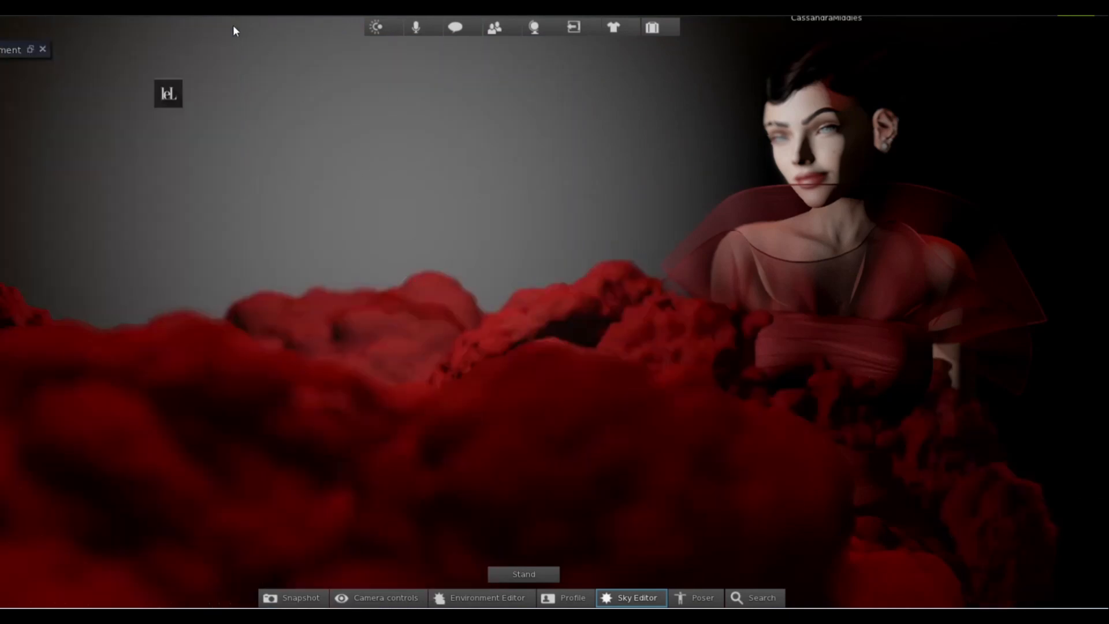
Save another 3999 × 2110 px snapshot with the grey backdrop to the Desktop and close the snapshot window.
left_click(298, 599)
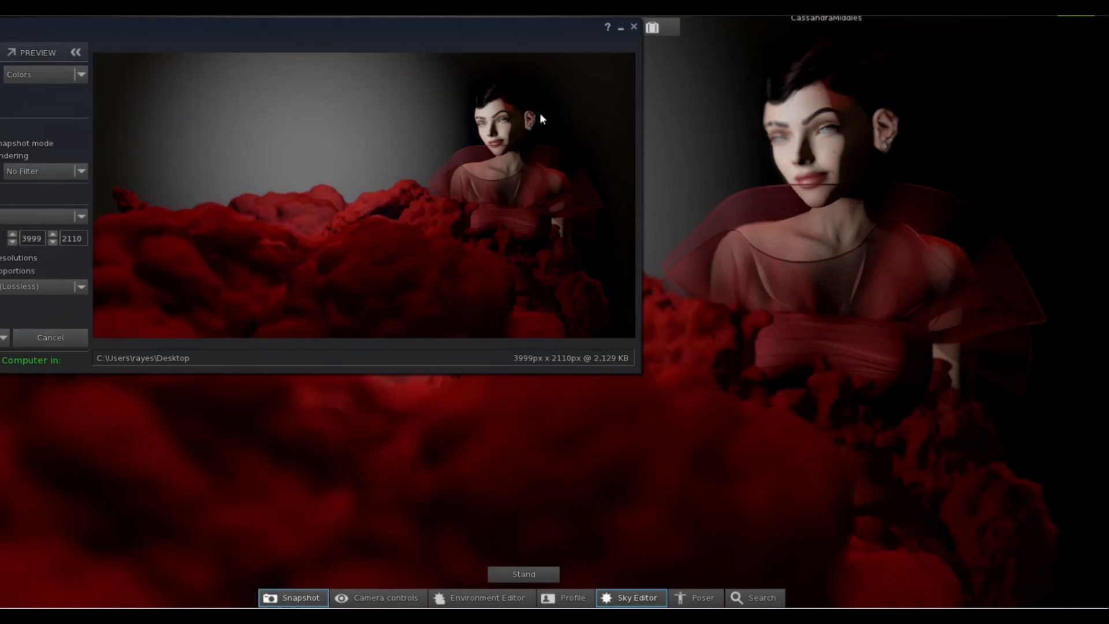
left_click(636, 27)
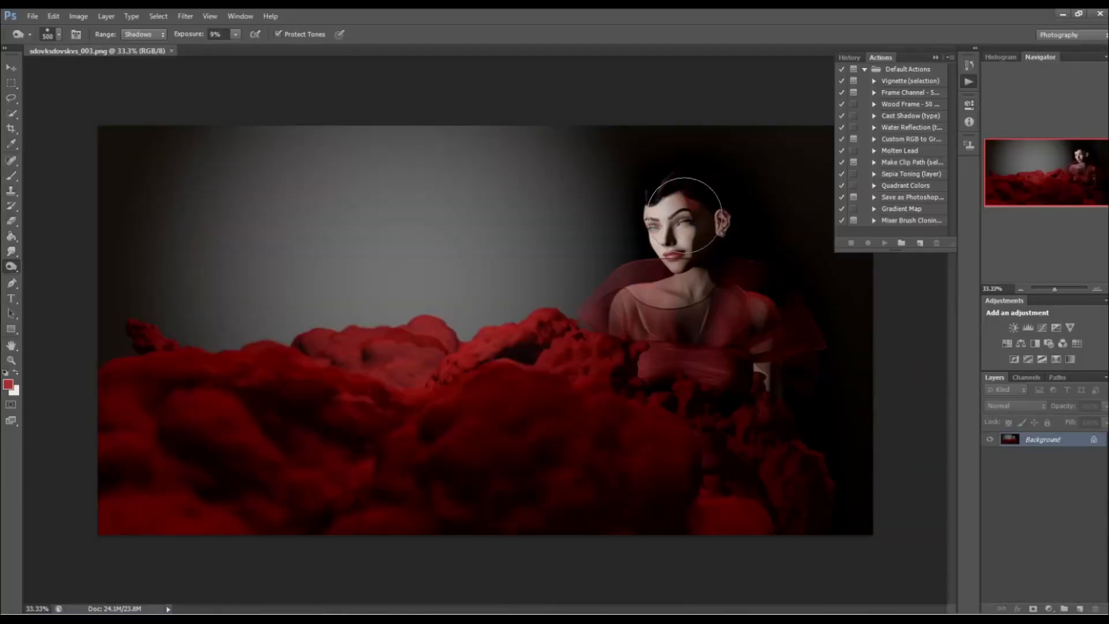
In Photoshop, collapse the Actions panel and duplicate the Background layer of sdovksdovskvs_003.png.
left_click(853, 57)
left_click(875, 57)
left_click(936, 58)
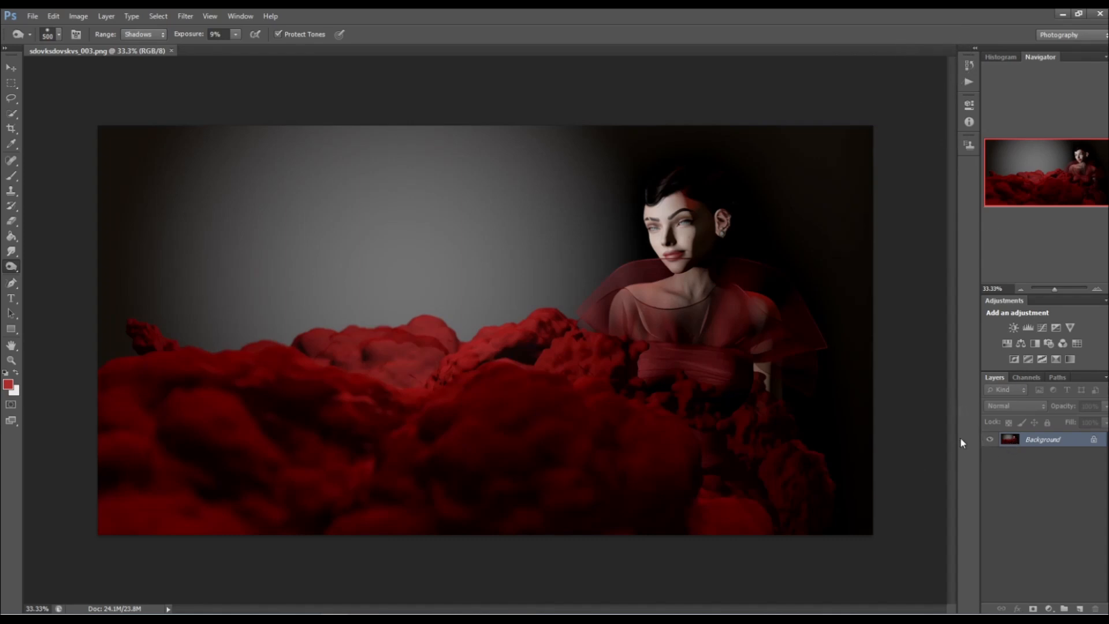
key("ctrl+j")
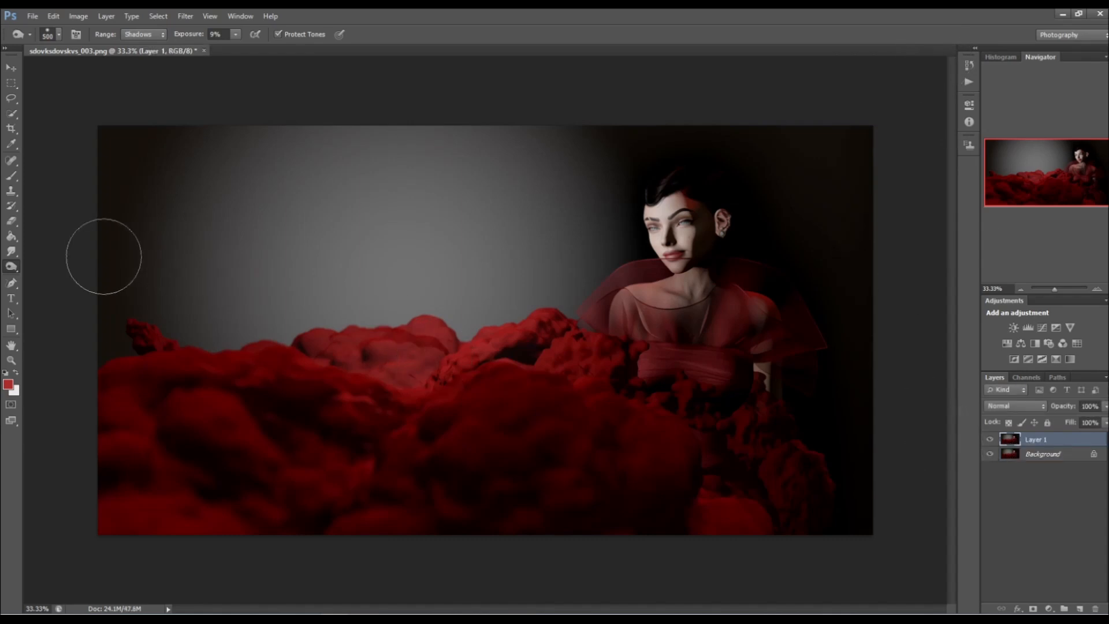
Crop a thin strip off the image's upper edge and extend the canvas slightly past its right edge.
left_click(10, 130)
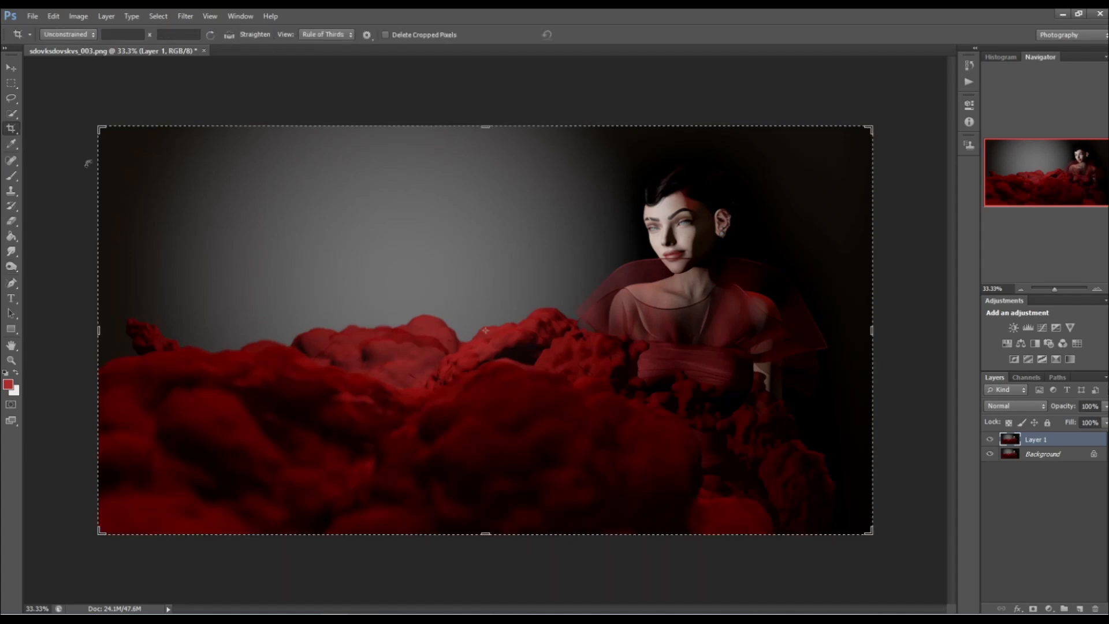
left_click_drag(482, 126, 475, 138)
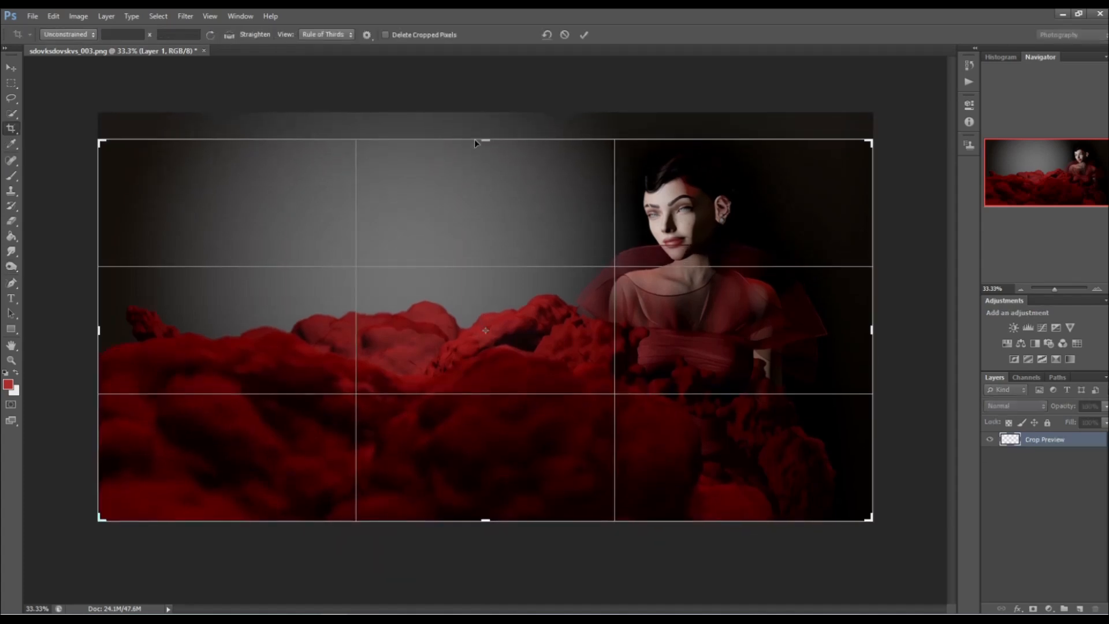
key("Return")
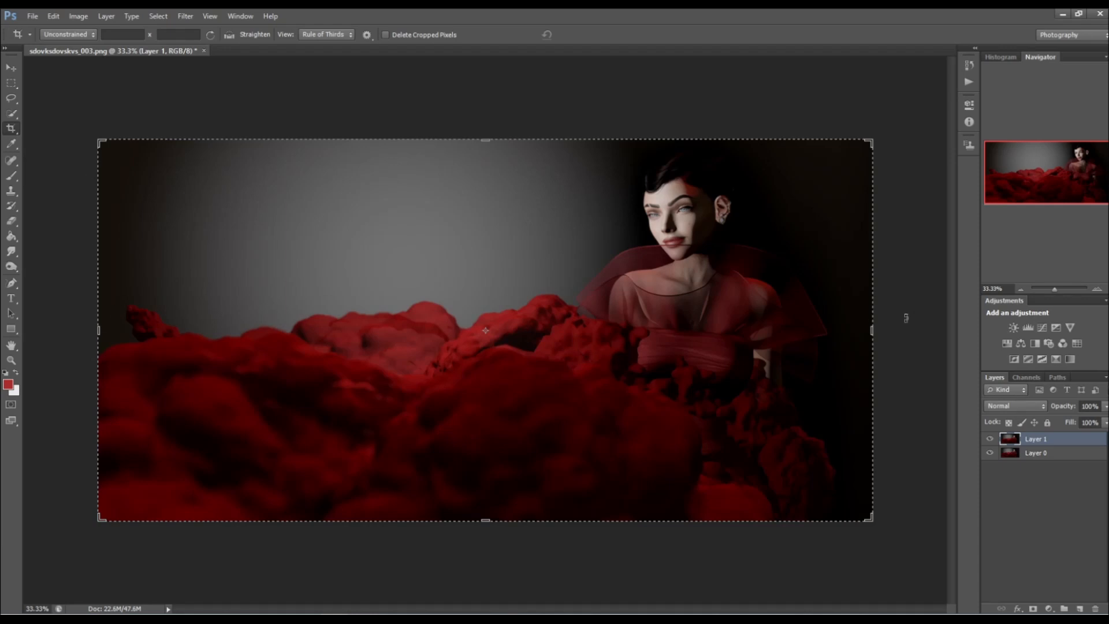
left_click_drag(870, 331, 887, 331)
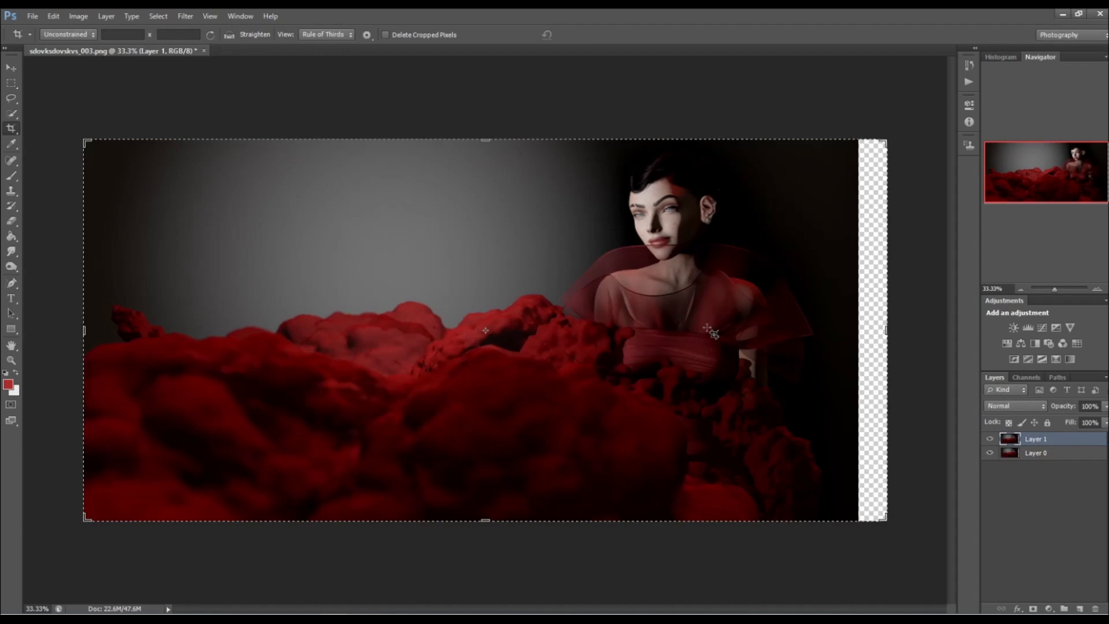
Fill the transparent strip at the image's right edge on Layer 0 using a sampled dark brush colour at 100% opacity, and blend the seam on Layer 1.
left_click(10, 178)
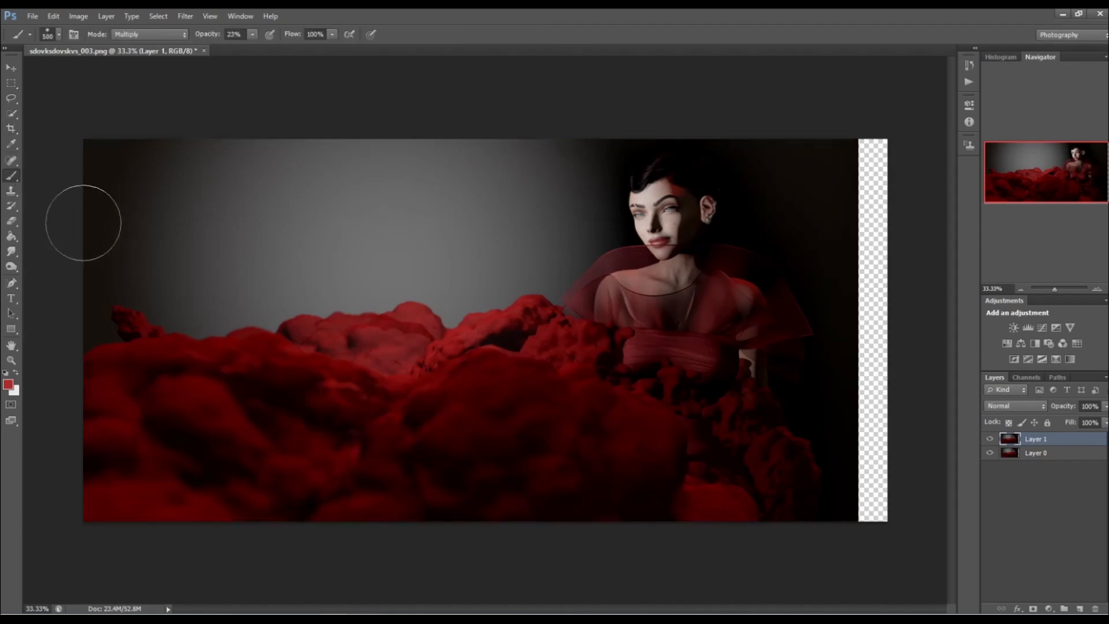
left_click(827, 202, "alt")
left_click(1054, 460)
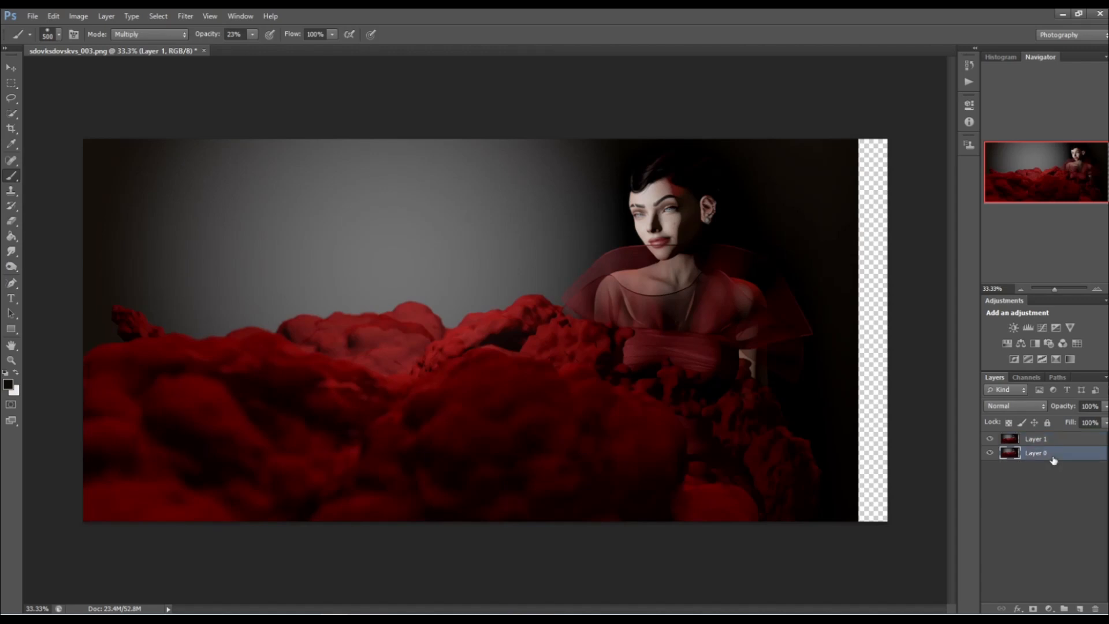
left_click(138, 35)
left_click(136, 50)
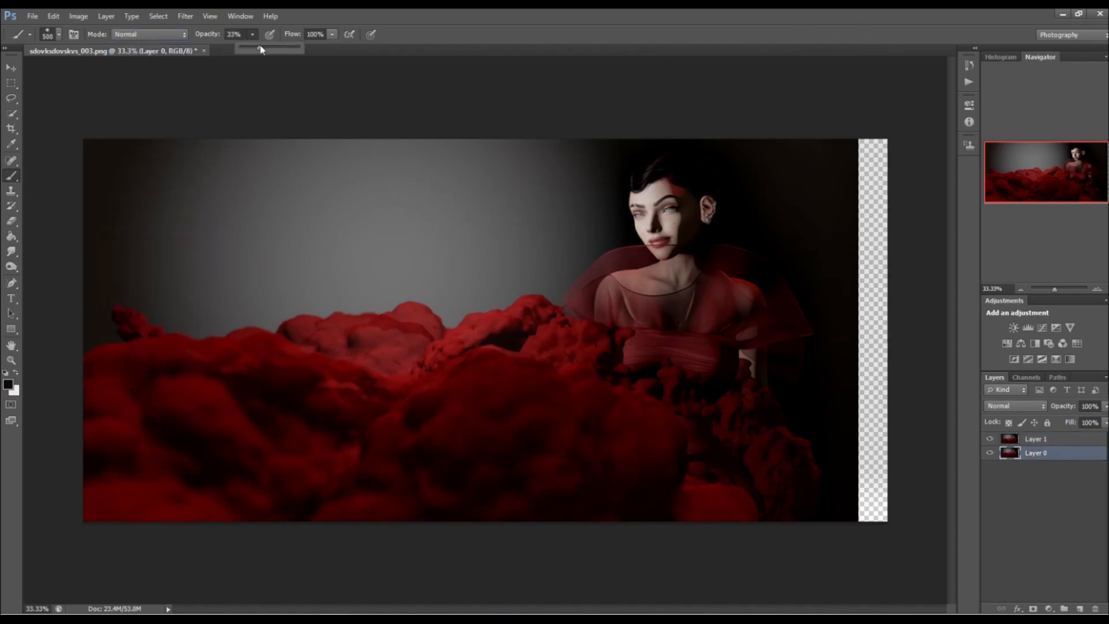
mouse_move(896, 104)
left_mouse_down()
mouse_move(886, 458)
mouse_move(872, 528)
mouse_move(860, 471)
left_mouse_up()
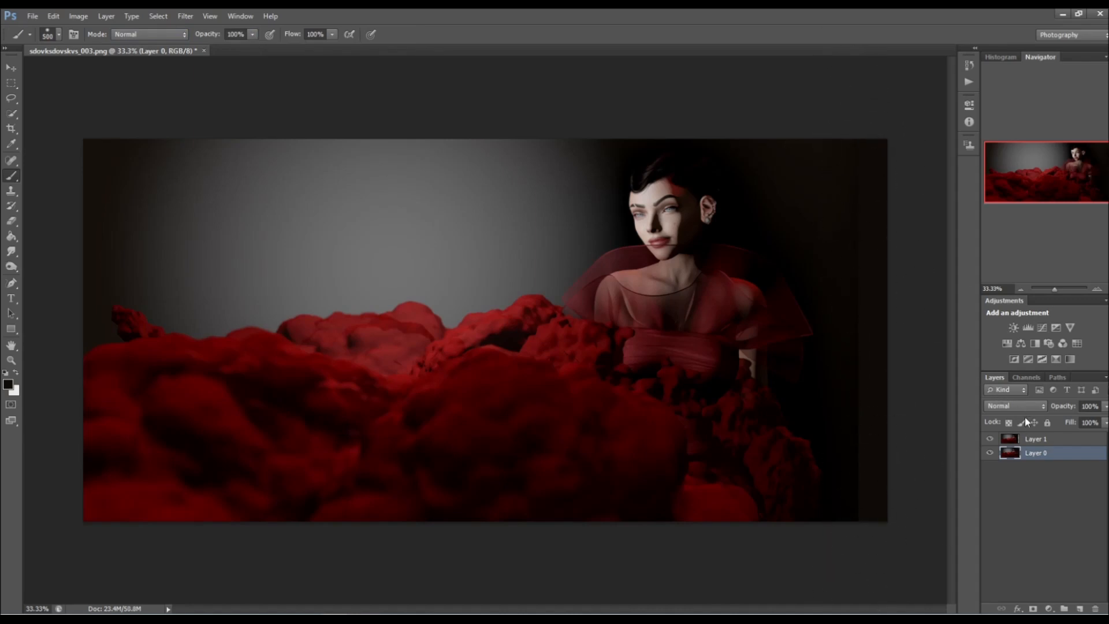
left_click(1050, 441)
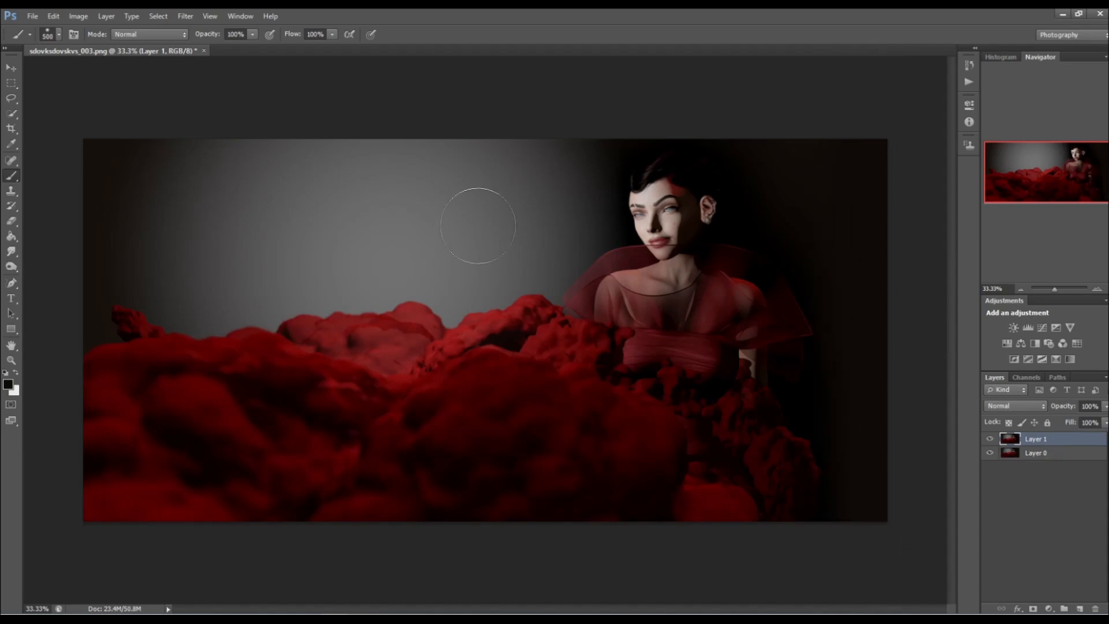
Duplicate Layer 1 and activate the Dodge tool for retouching the copy.
left_click(1045, 444, "ctrl")
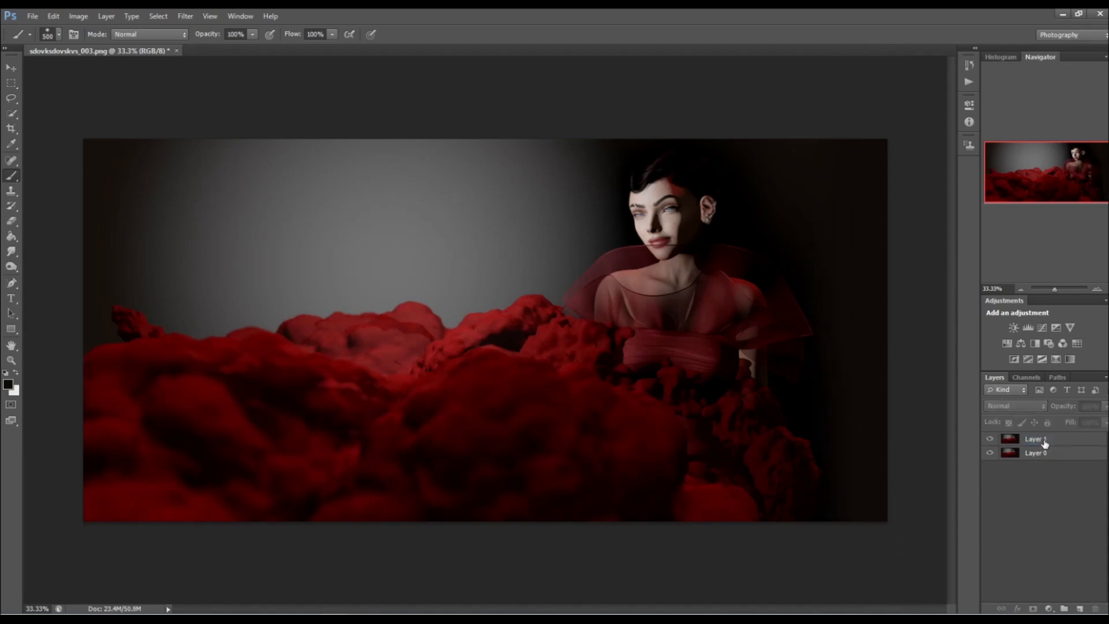
left_click(1033, 450)
left_click(1042, 443)
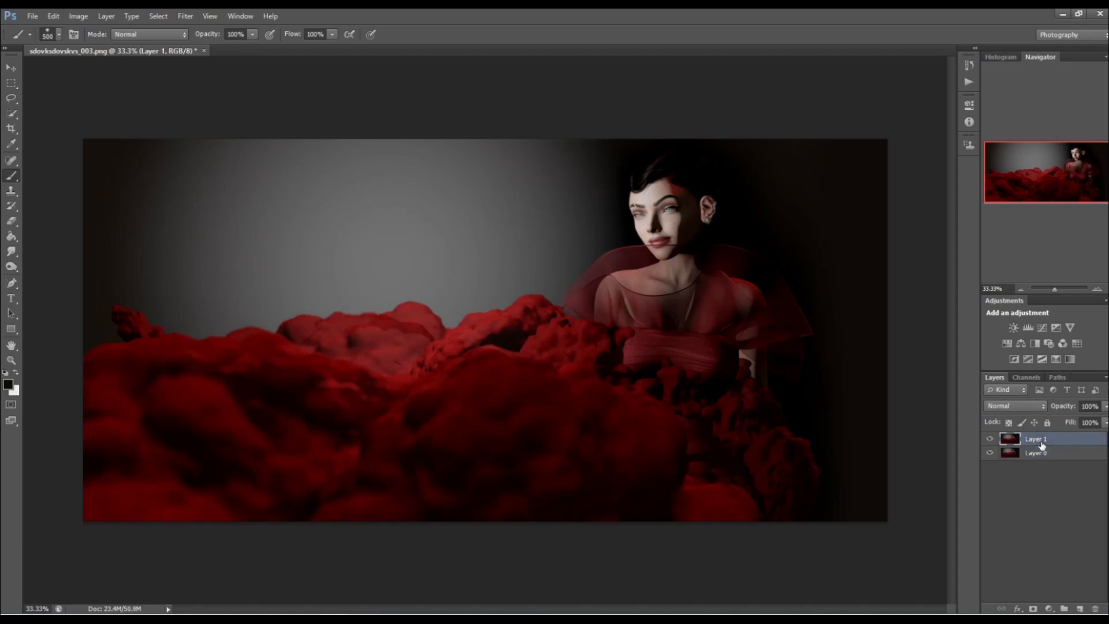
key("ctrl+j")
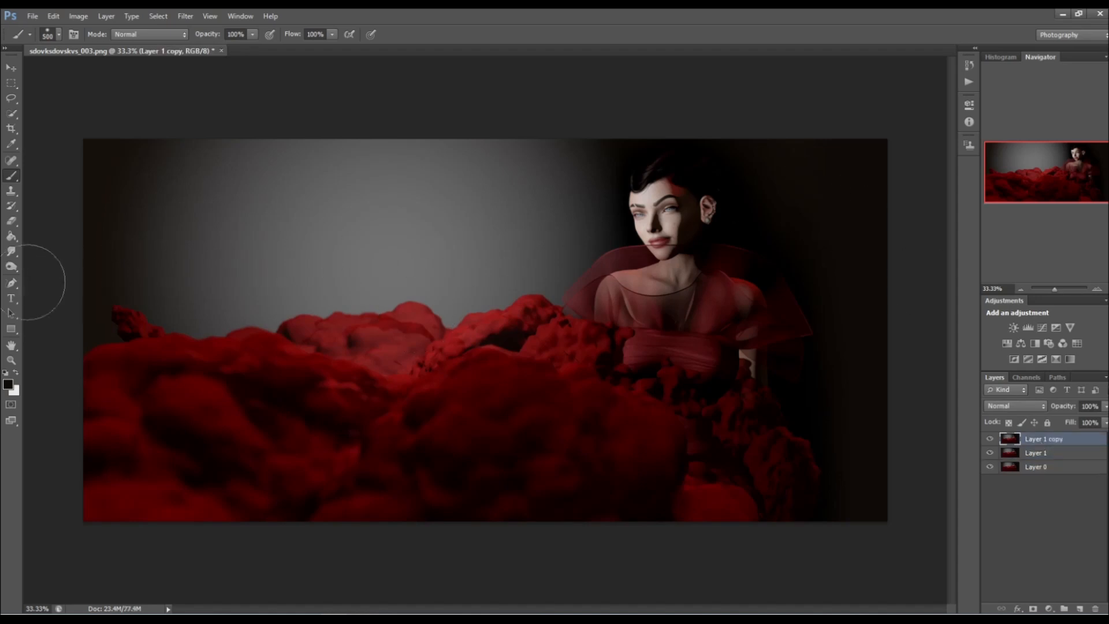
left_click_drag(7, 275, 50, 265)
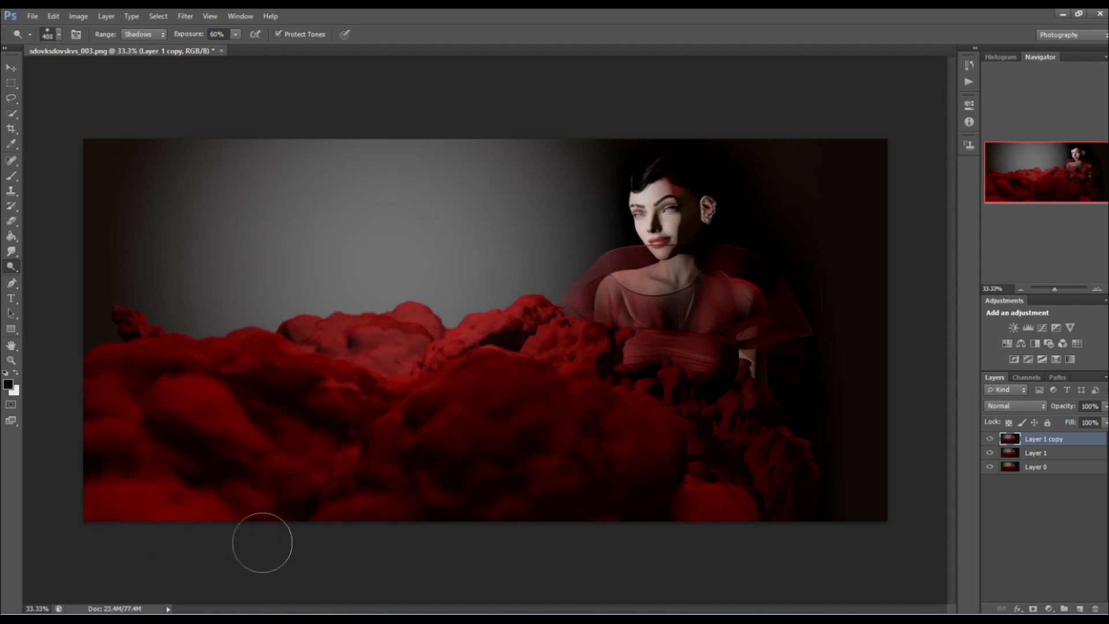
Open the earlier snapshot sdovksdovskvs_001 from the Desktop folder in Photos to examine its lighting, and return to Photoshop.
key("super+e")
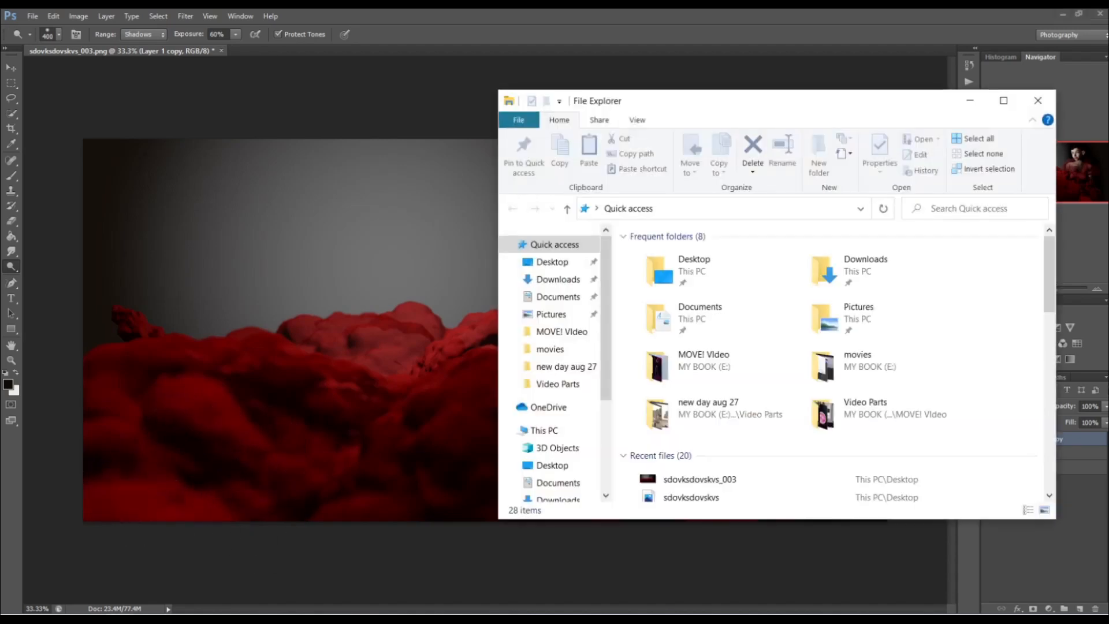
left_click(535, 263)
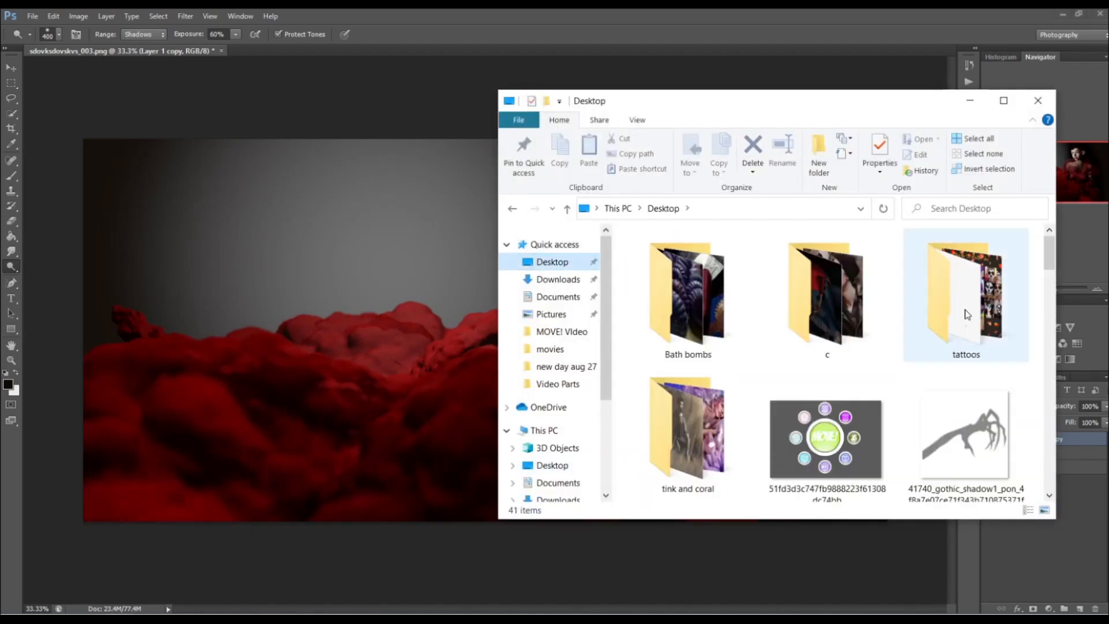
scroll(965, 314, "down", 10)
scroll(966, 314, "down", 8)
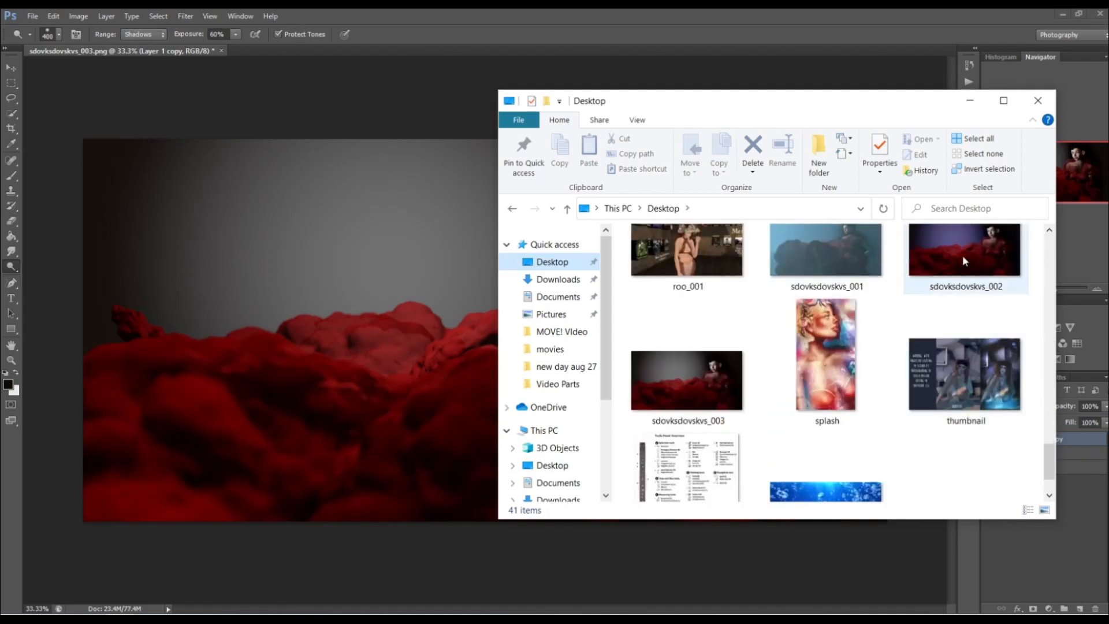
double_click(859, 254)
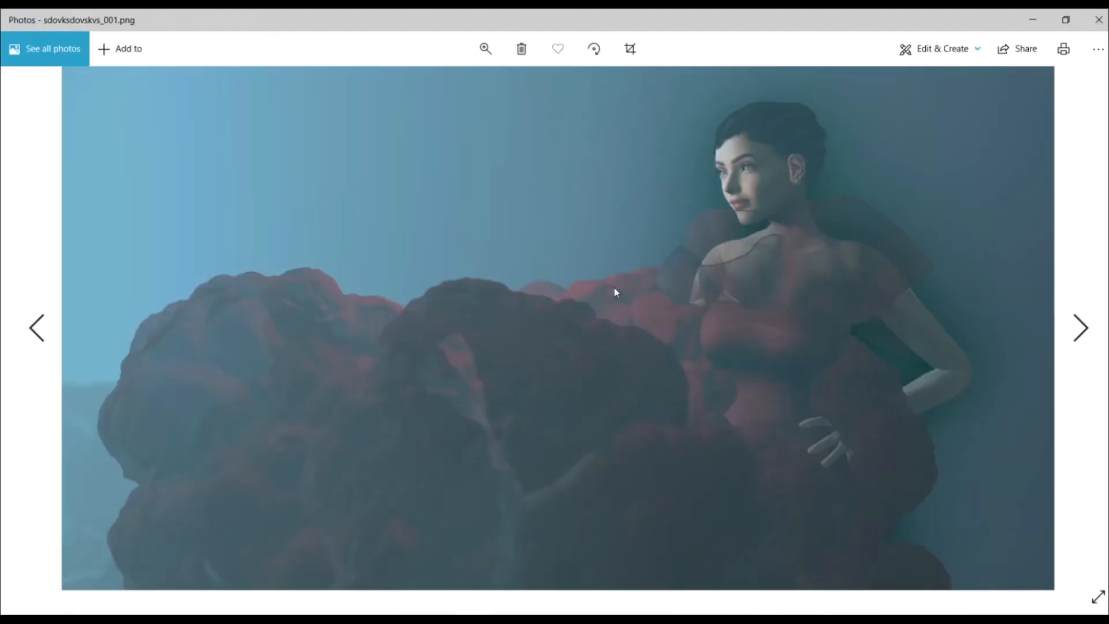
left_click(1099, 20)
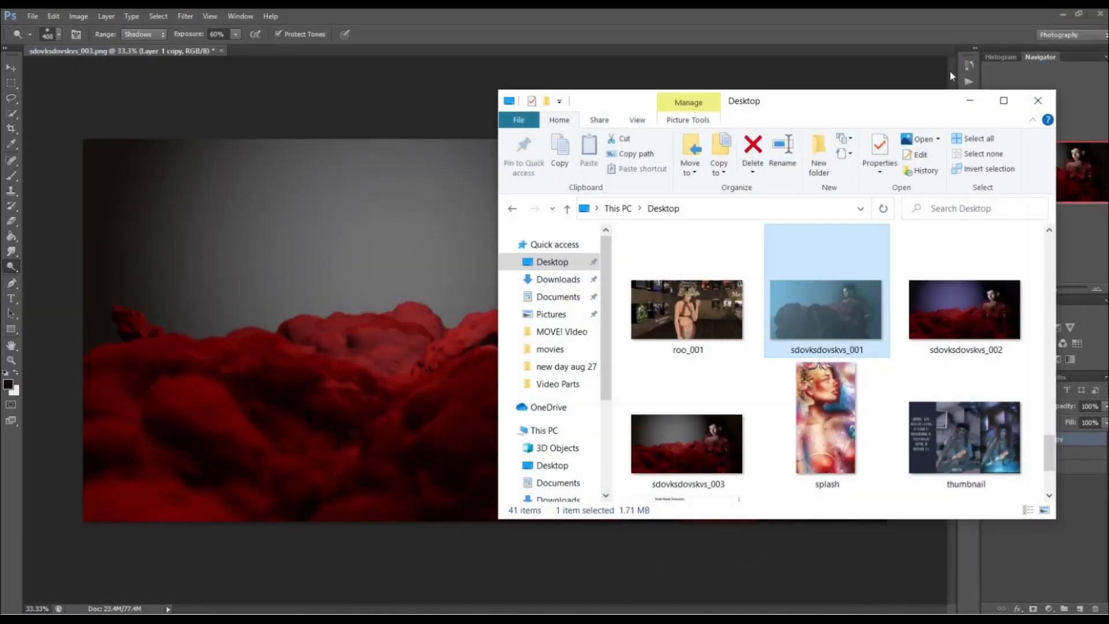
left_click(740, 23)
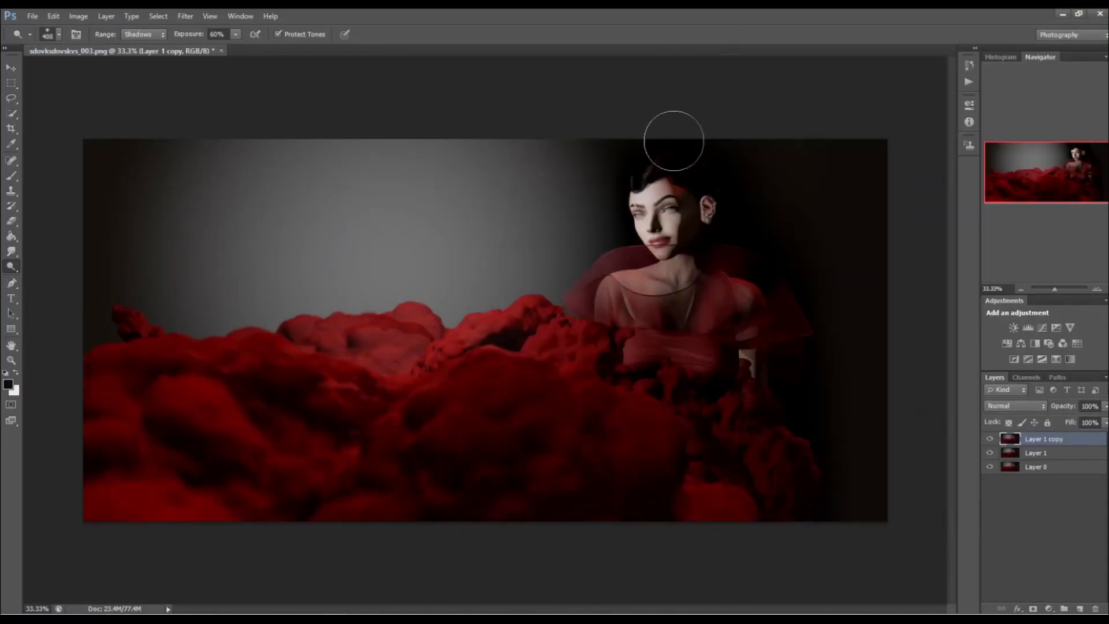
Burn the ear's midtones on Layer 1 copy at 9% exposure, using a brush reduced to 90 px.
left_click(17, 359)
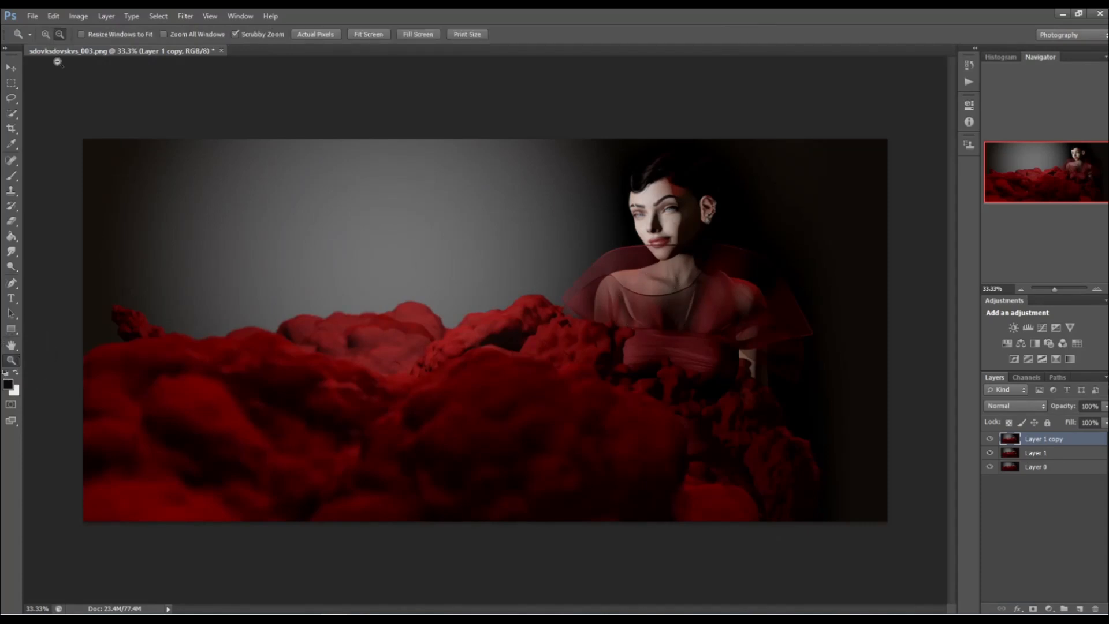
left_click_drag(719, 198, 718, 202)
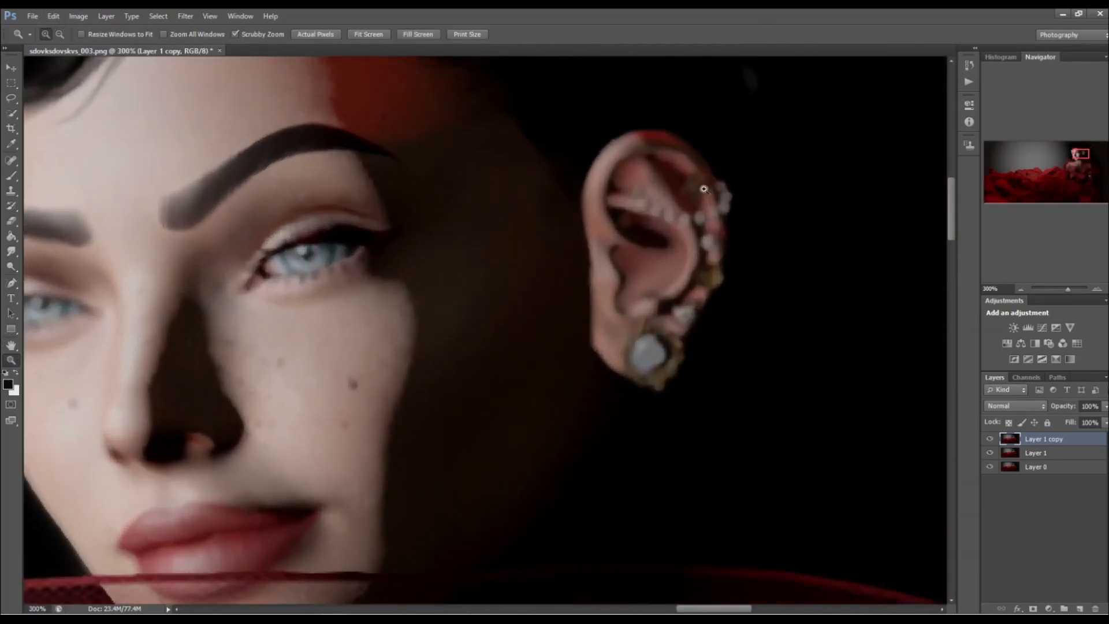
left_click_drag(10, 264, 56, 278)
left_click(142, 35)
left_click(141, 60)
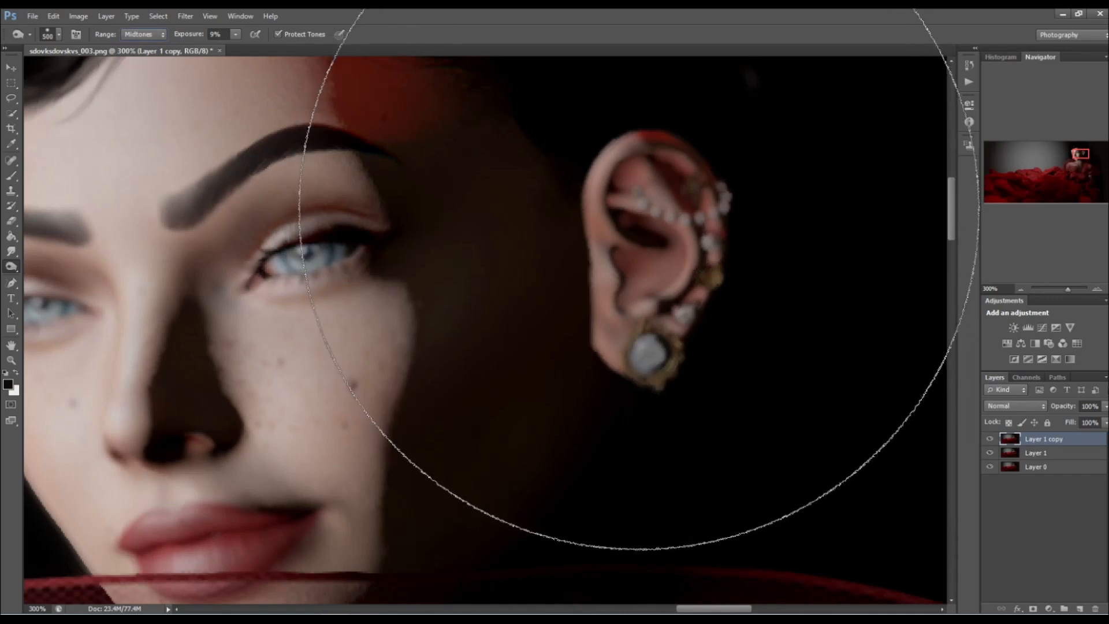
key("bracketleft")
key("bracketleft")
key("bracketleft")
key("bracketleft")
key("bracketleft")
key("bracketleft")
key("bracketleft")
key("bracketleft")
key("bracketleft")
key("bracketleft")
key("bracketleft")
key("bracketleft")
key("bracketleft")
key("bracketleft")
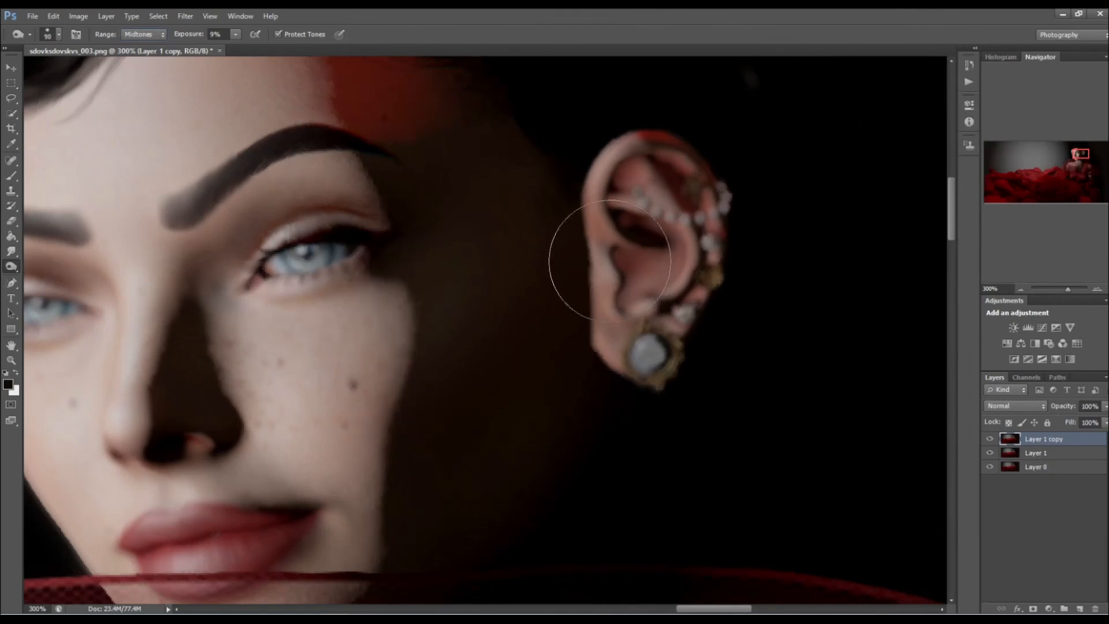
mouse_move(601, 200)
left_mouse_down()
mouse_move(599, 333)
mouse_move(604, 220)
mouse_move(625, 280)
mouse_move(619, 240)
mouse_move(645, 232)
left_mouse_up()
Raise the Burn tool's exposure to 37% and darken the ear's midtones along its front edge and lobe.
left_click(144, 34)
left_click(137, 71)
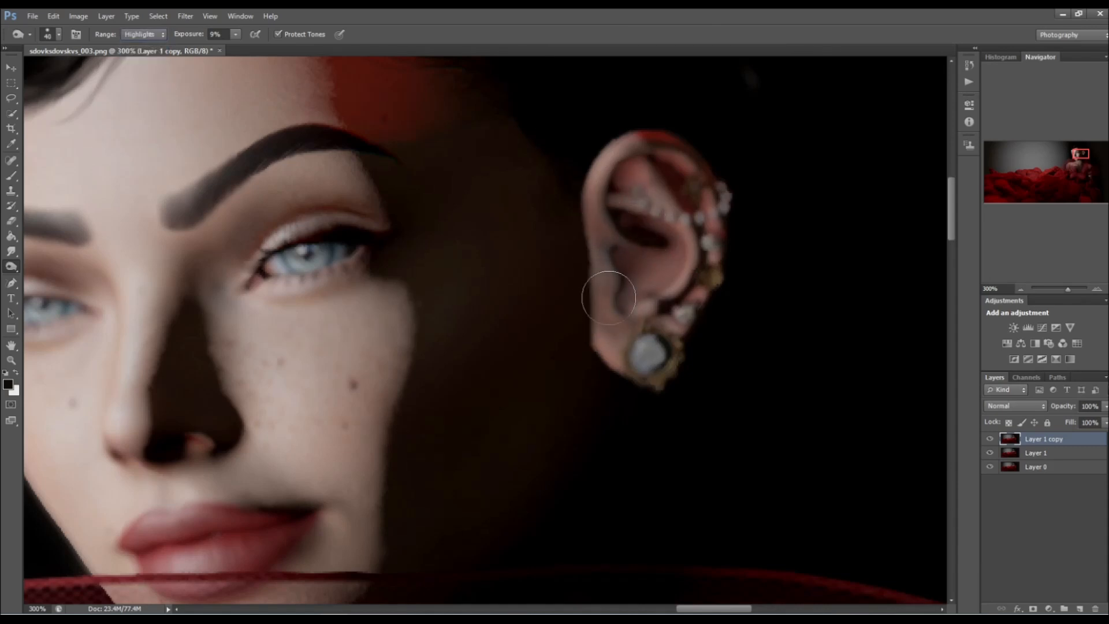
left_click(235, 35)
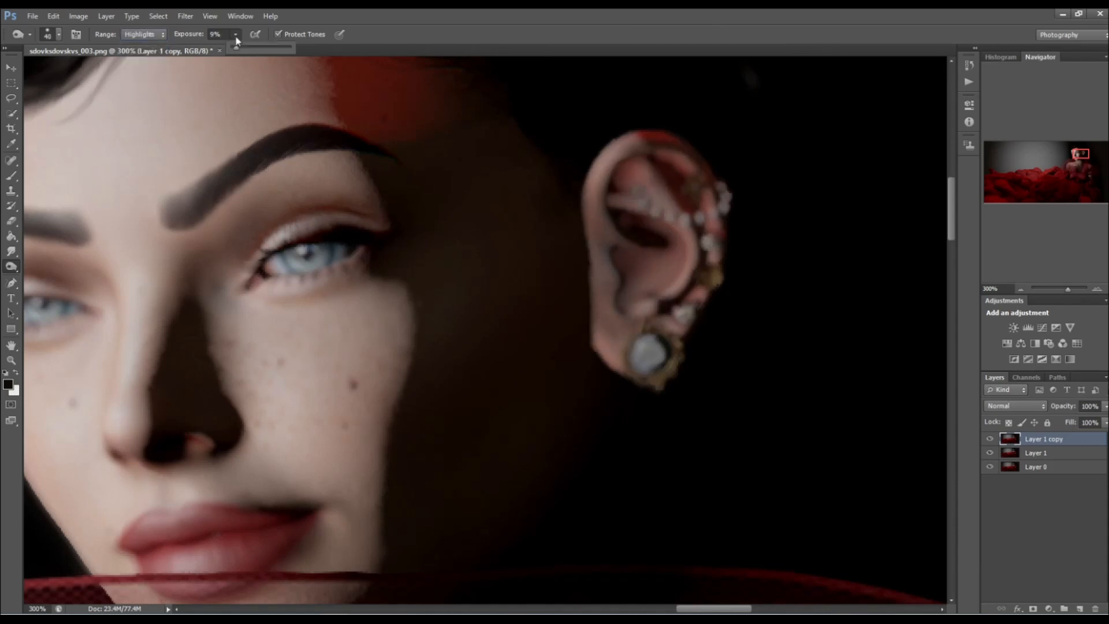
left_click(143, 34)
left_click(138, 56)
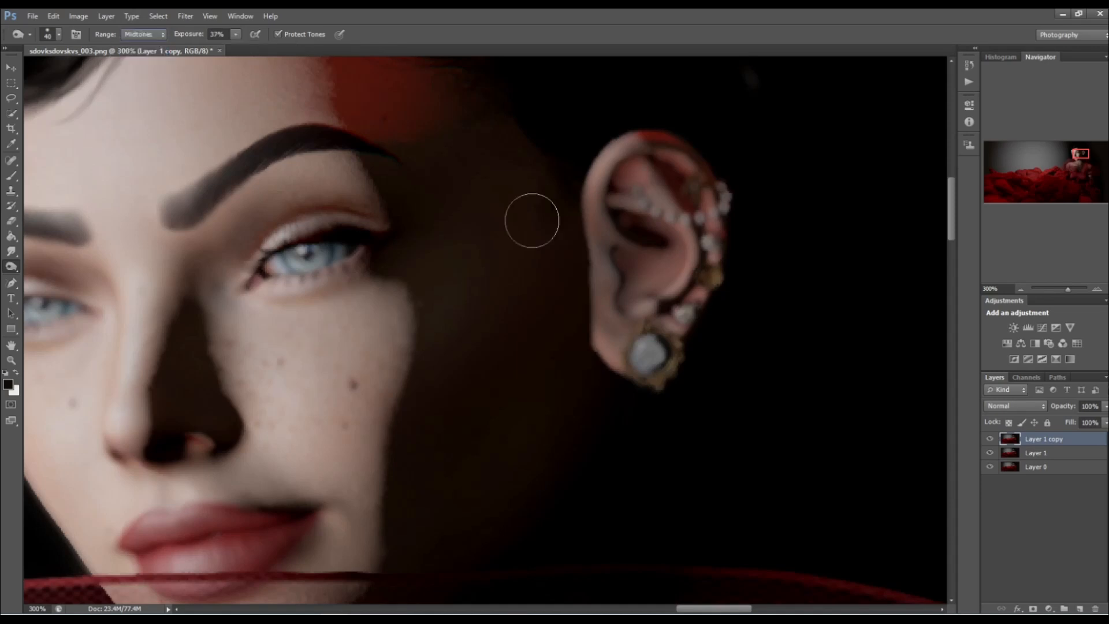
mouse_move(604, 246)
left_mouse_down()
mouse_move(585, 216)
mouse_move(597, 356)
mouse_move(613, 363)
mouse_move(661, 264)
mouse_move(650, 188)
mouse_move(615, 138)
mouse_move(687, 191)
mouse_move(684, 284)
mouse_move(678, 304)
mouse_move(612, 279)
mouse_move(605, 240)
mouse_move(589, 342)
mouse_move(606, 364)
left_mouse_up()
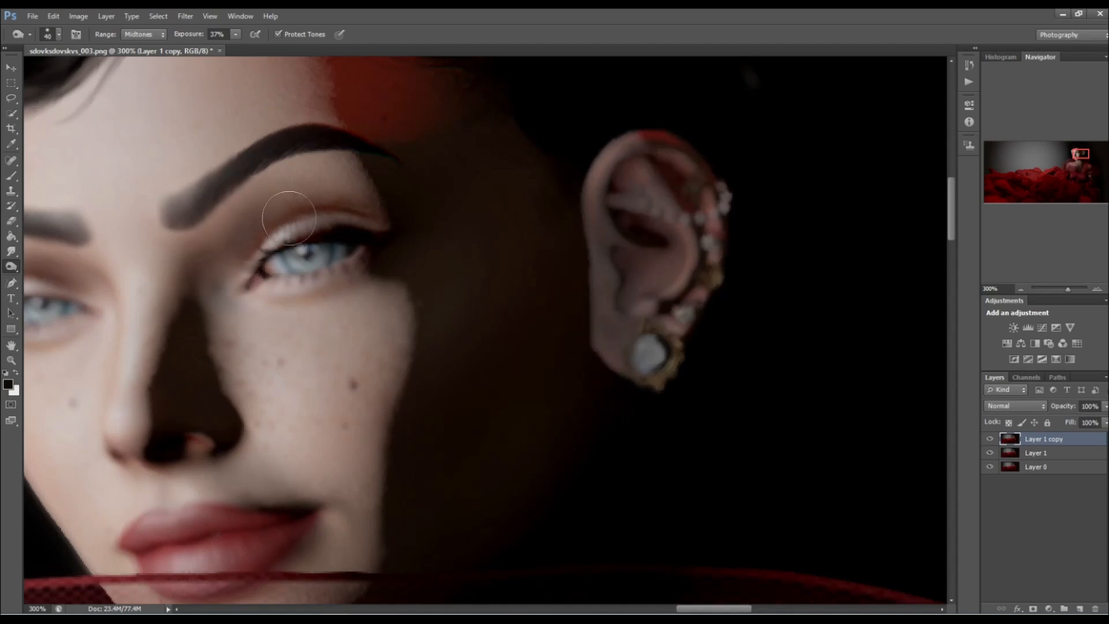
Burn the shadows of the ear and its earrings at 37% exposure so they sink into the dark background.
left_click(150, 33)
left_click(138, 44)
mouse_move(598, 327)
left_mouse_down()
mouse_move(609, 359)
mouse_move(602, 290)
mouse_move(631, 324)
mouse_move(600, 219)
mouse_move(625, 171)
left_mouse_up()
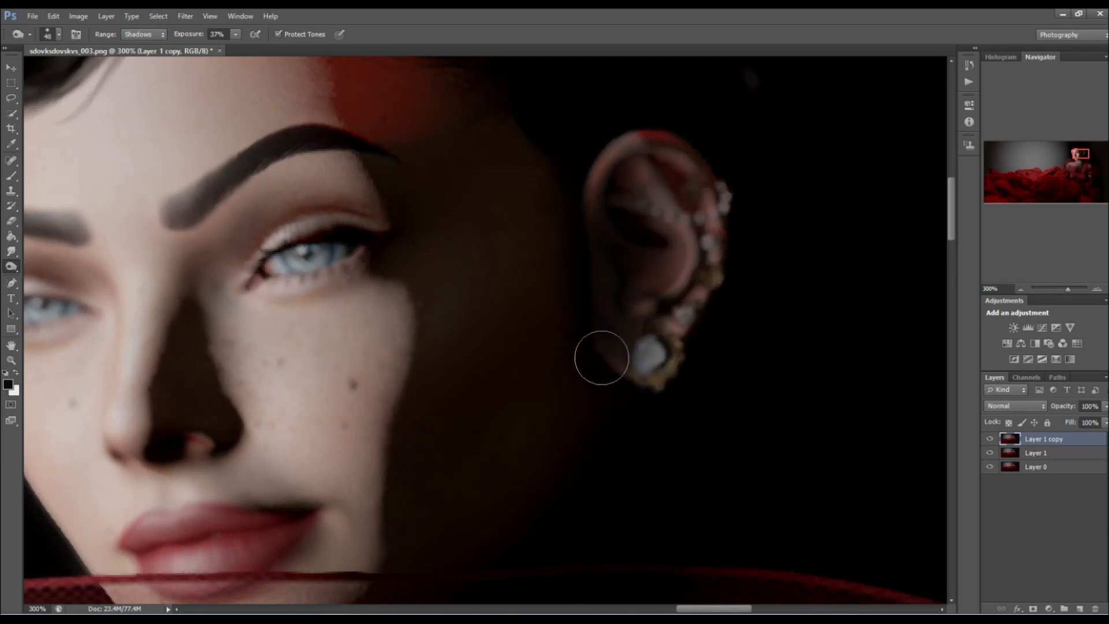
left_click(13, 250)
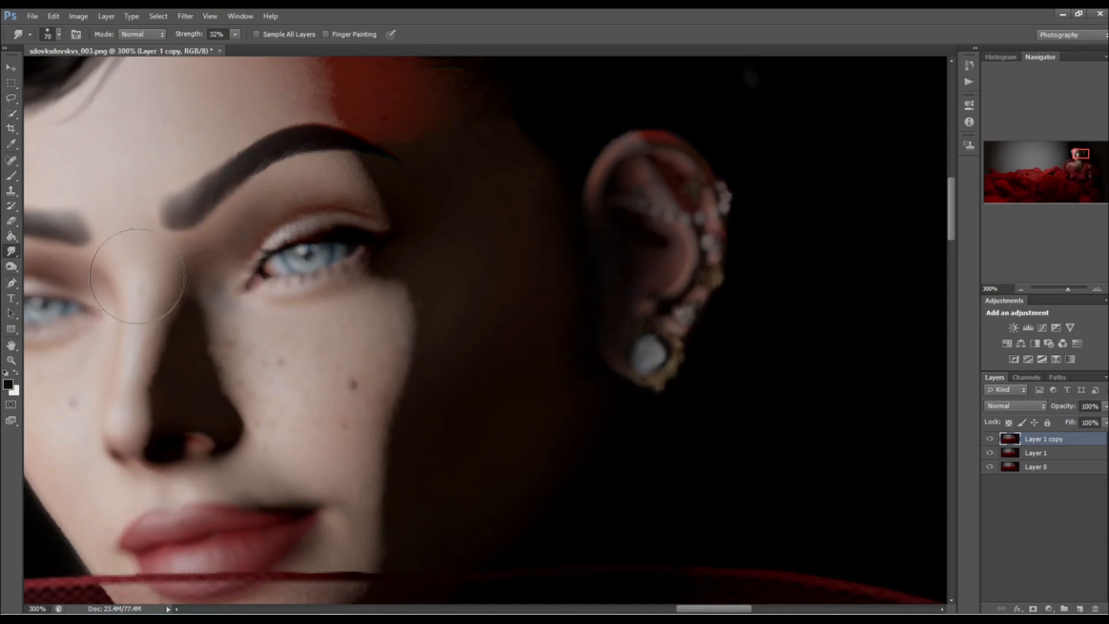
left_click(13, 269)
mouse_move(594, 178)
left_mouse_down()
mouse_move(696, 170)
mouse_move(665, 412)
left_mouse_up()
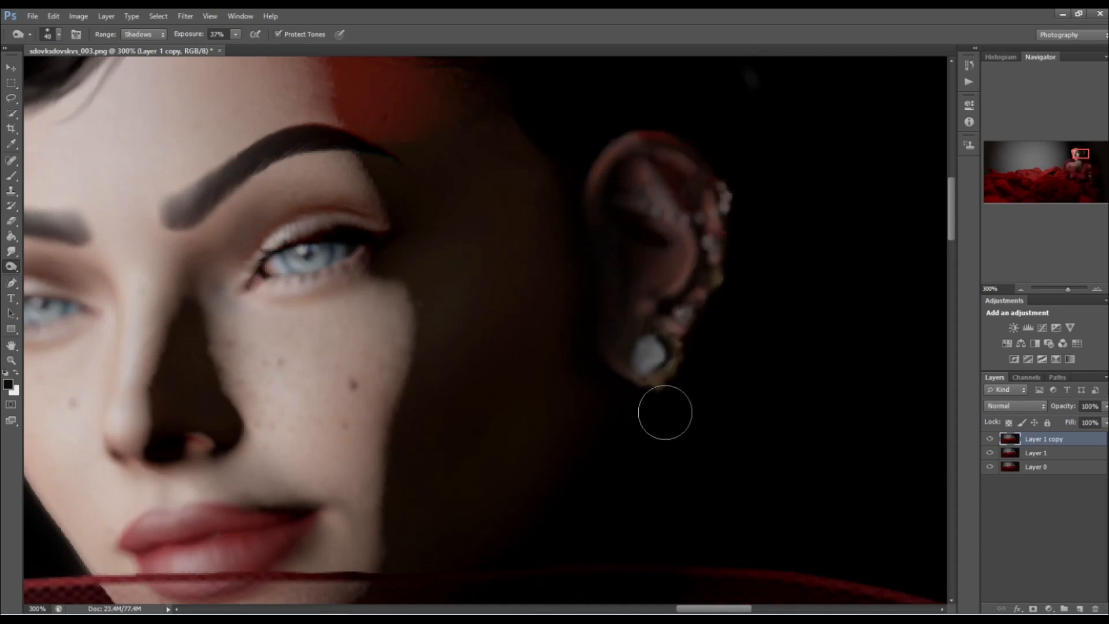
Sharpen the face, neckline and sheer red dress with the Sharpen tool at 24% strength.
left_click(11, 360)
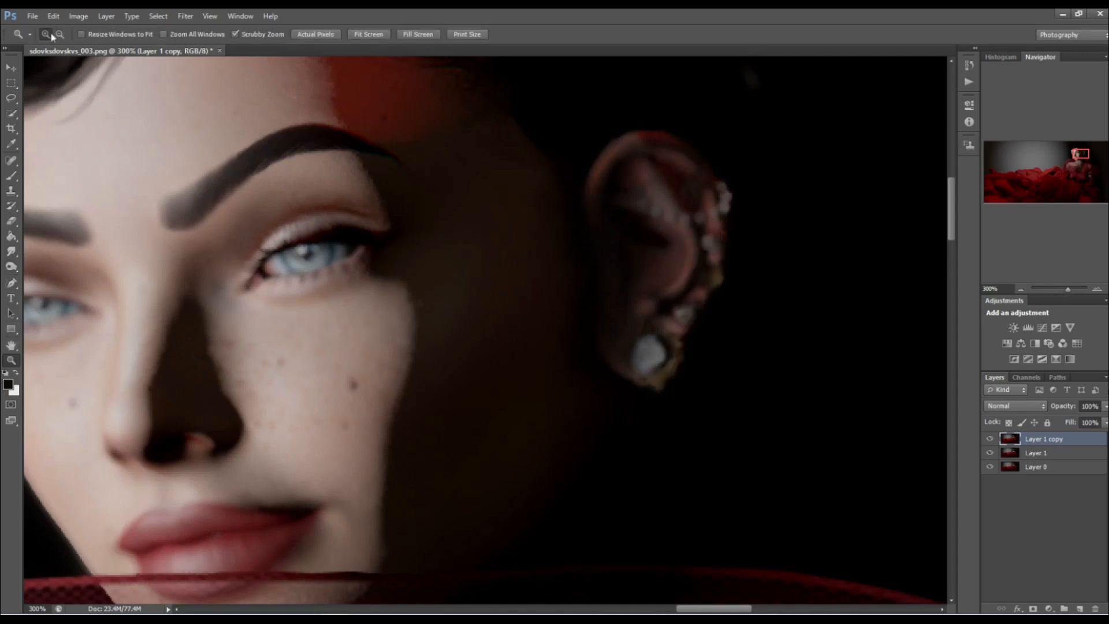
left_click(60, 35)
left_click_drag(152, 188, 176, 237)
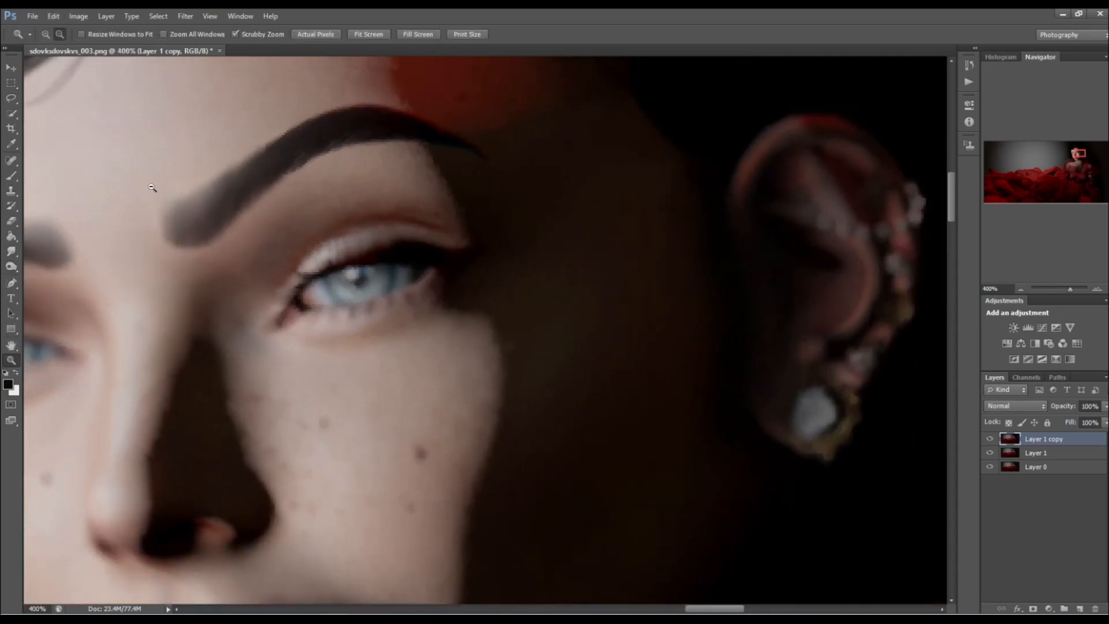
left_click(152, 188)
left_click(152, 188)
left_click(152, 188)
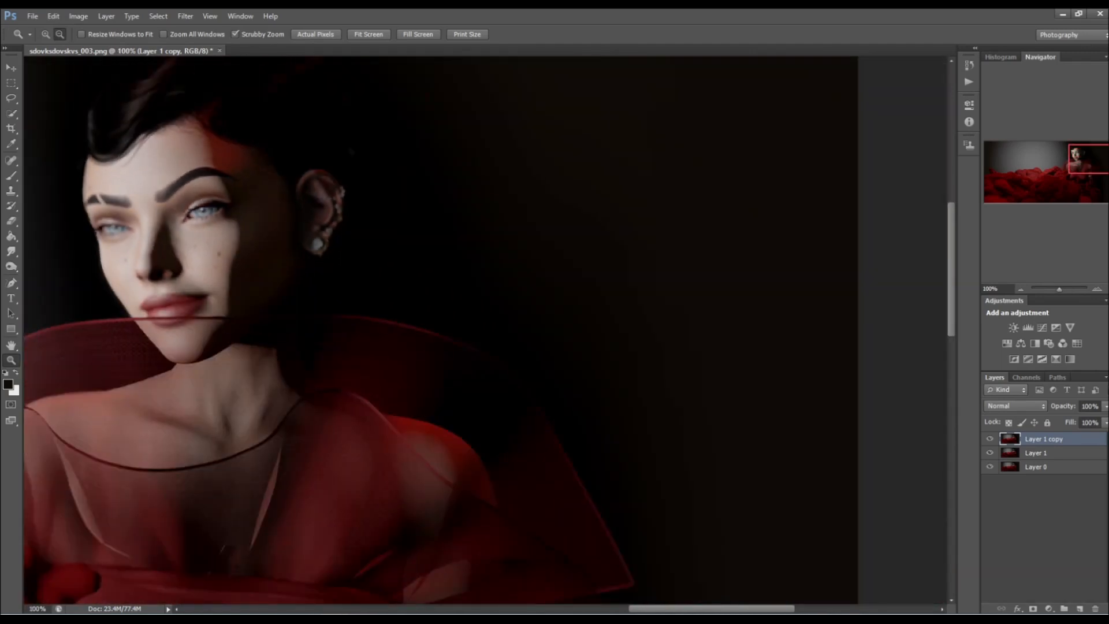
left_click_drag(682, 611, 610, 611)
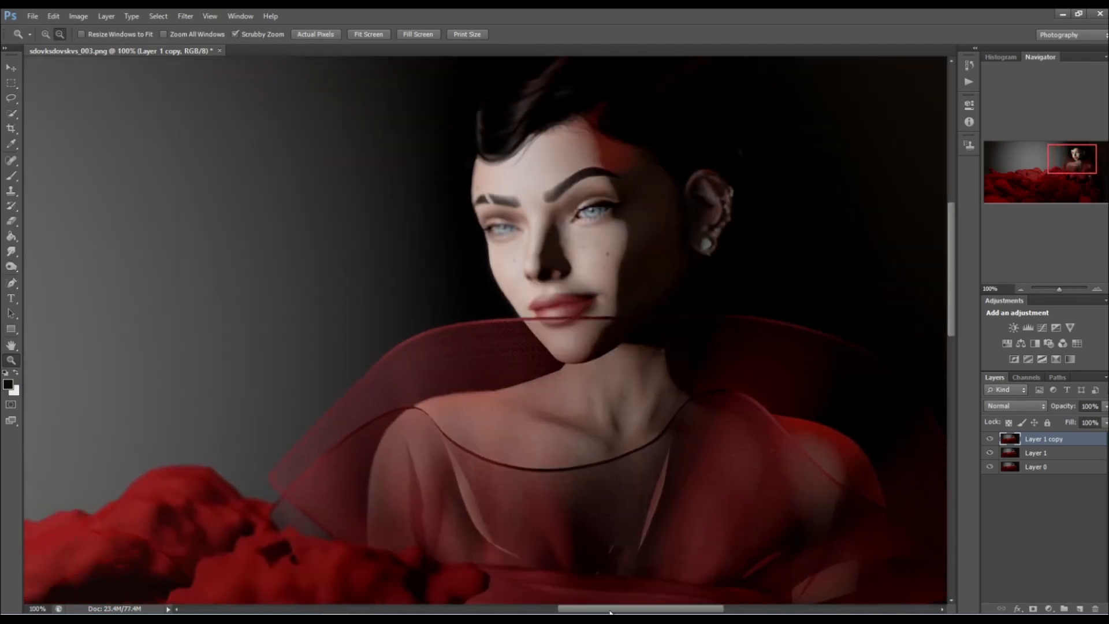
left_click(11, 254)
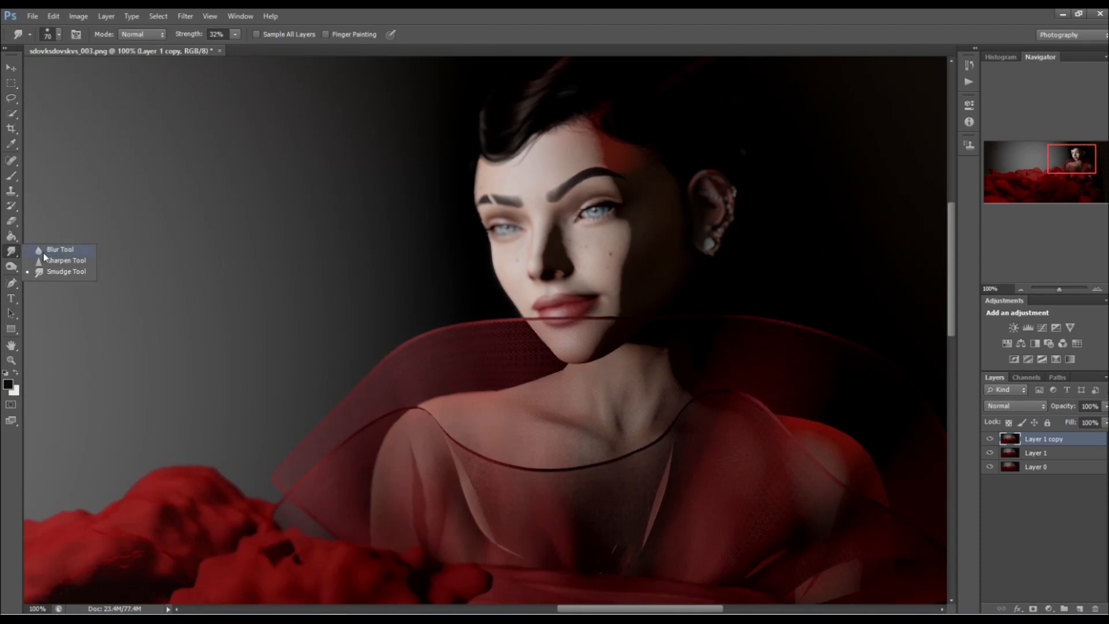
left_click(47, 261)
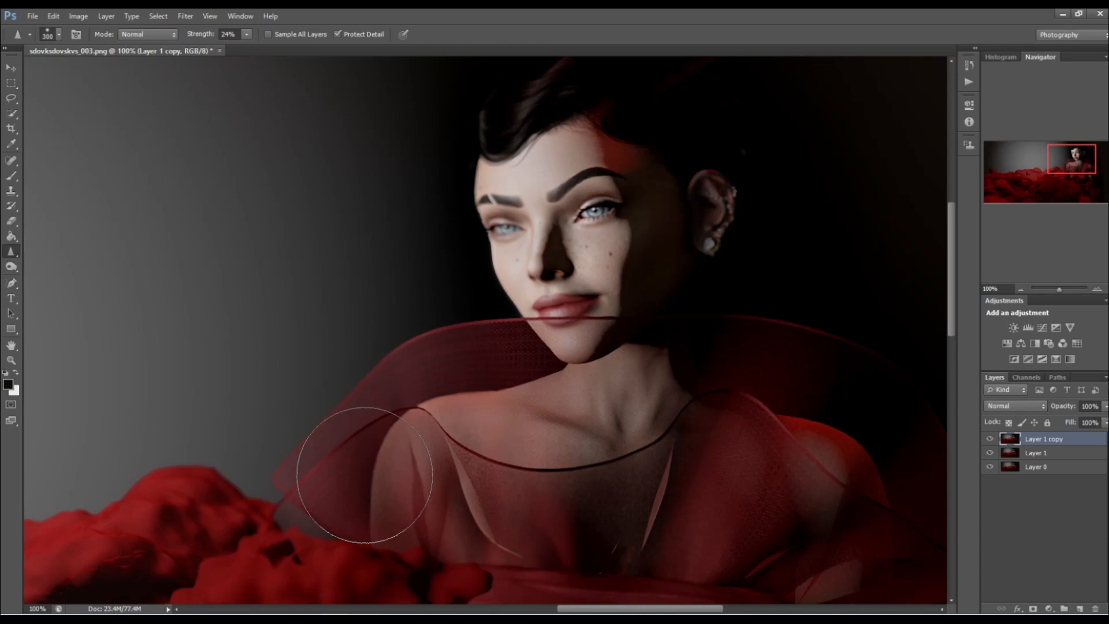
Dodge the shadows along the front waves of the hair at 60% exposure, using a reduced brush.
scroll(365, 475, "up", 3)
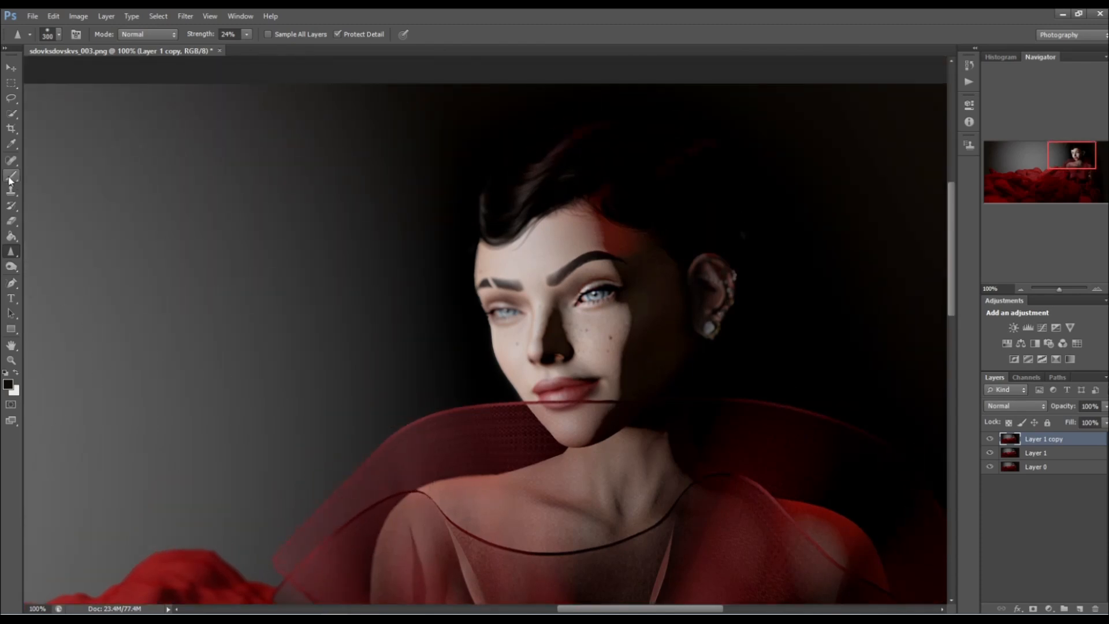
right_click(7, 269)
left_click(44, 267)
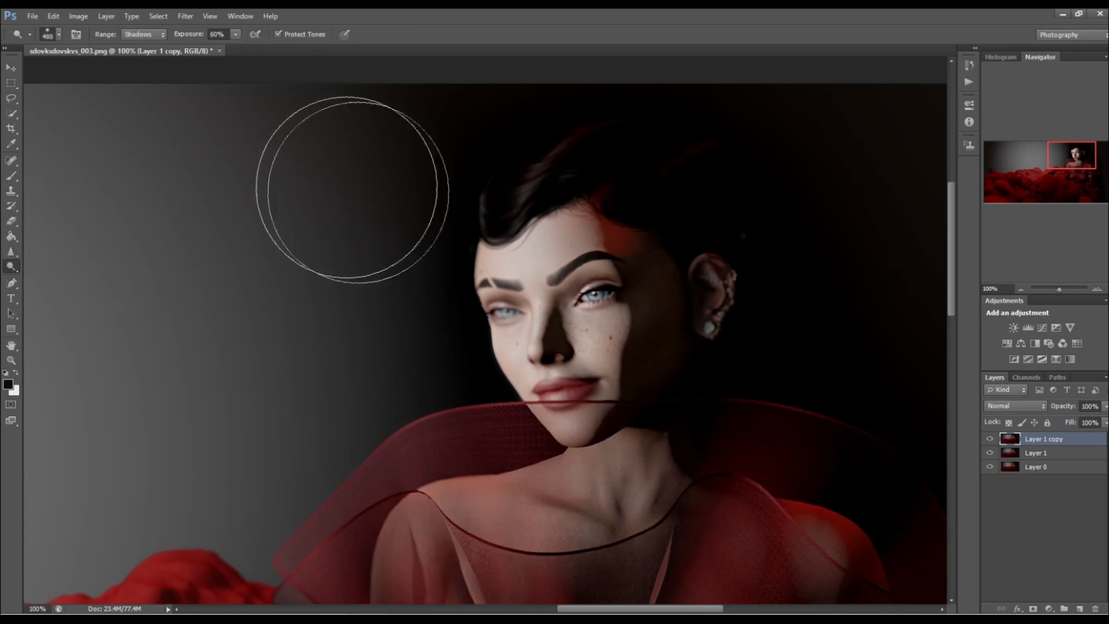
key("bracketleft")
key("bracketleft")
key("bracketleft")
key("bracketleft")
key("bracketleft")
key("bracketleft")
key("bracketleft")
key("bracketleft")
key("bracketleft")
key("bracketleft")
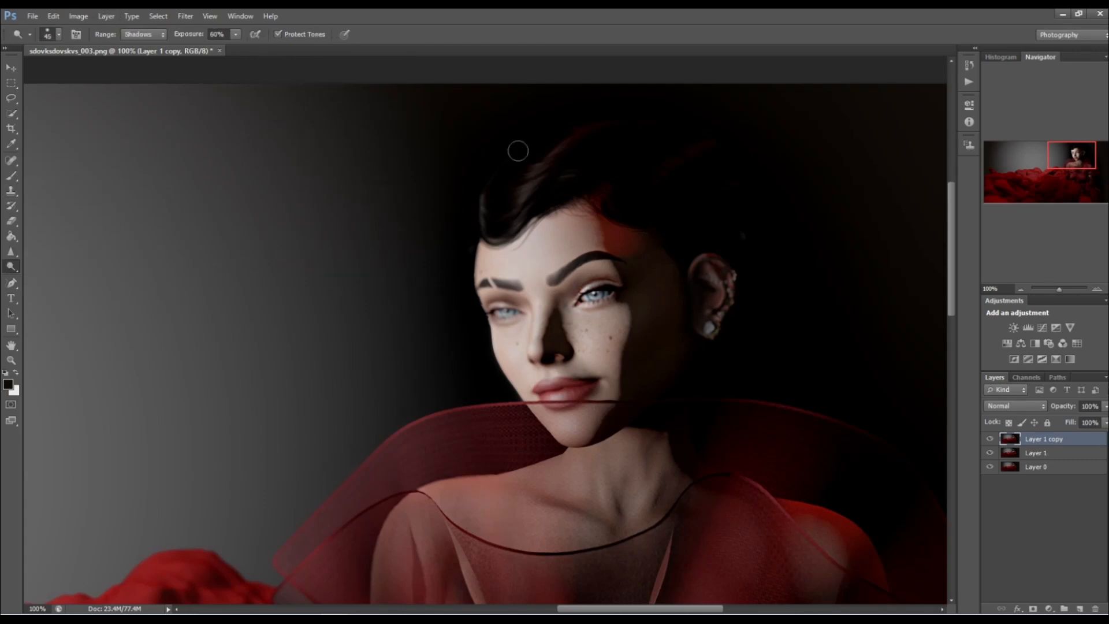
left_click_drag(535, 171, 567, 141)
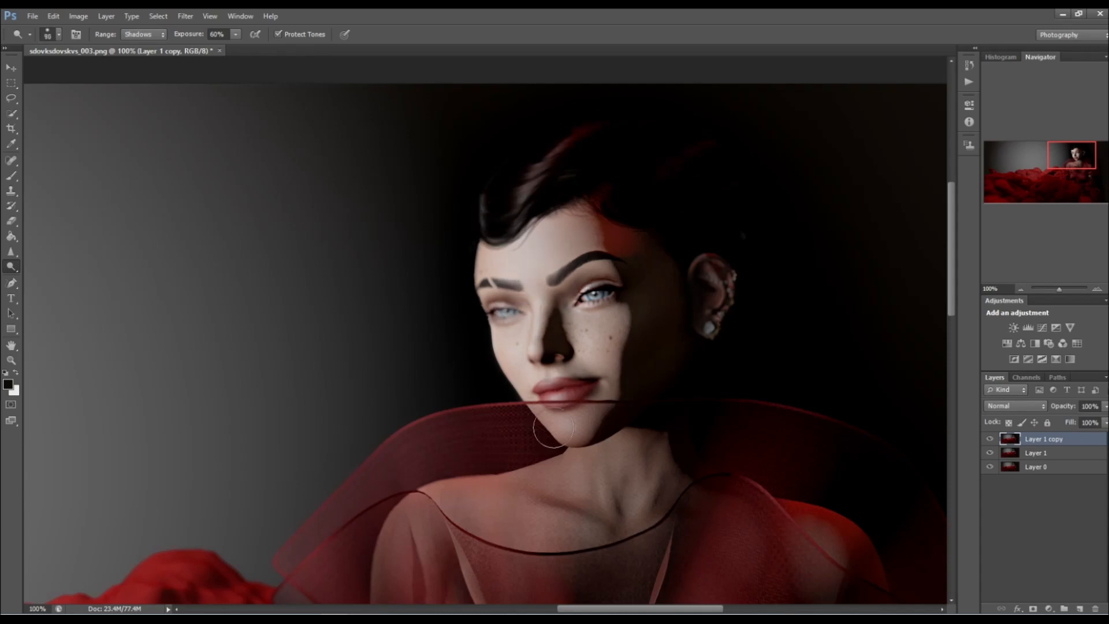
Undo the last dodge stroke, set the Dodge range to Midtones, and brighten the face around the eyes at 60% exposure.
left_click(56, 17)
left_click(87, 57)
left_click(134, 34)
left_click(130, 69)
left_click(141, 34)
left_click(138, 58)
mouse_move(531, 267)
left_mouse_down()
mouse_move(566, 394)
mouse_move(505, 266)
left_mouse_up()
left_click_drag(604, 277, 598, 299)
Dodge the midtones of the shoulder, collarbone and nearby red cloud at 60% exposure with a 90 px brush.
scroll(599, 390, "down", 5)
mouse_move(458, 353)
left_mouse_down()
mouse_move(475, 361)
mouse_move(399, 398)
left_mouse_up()
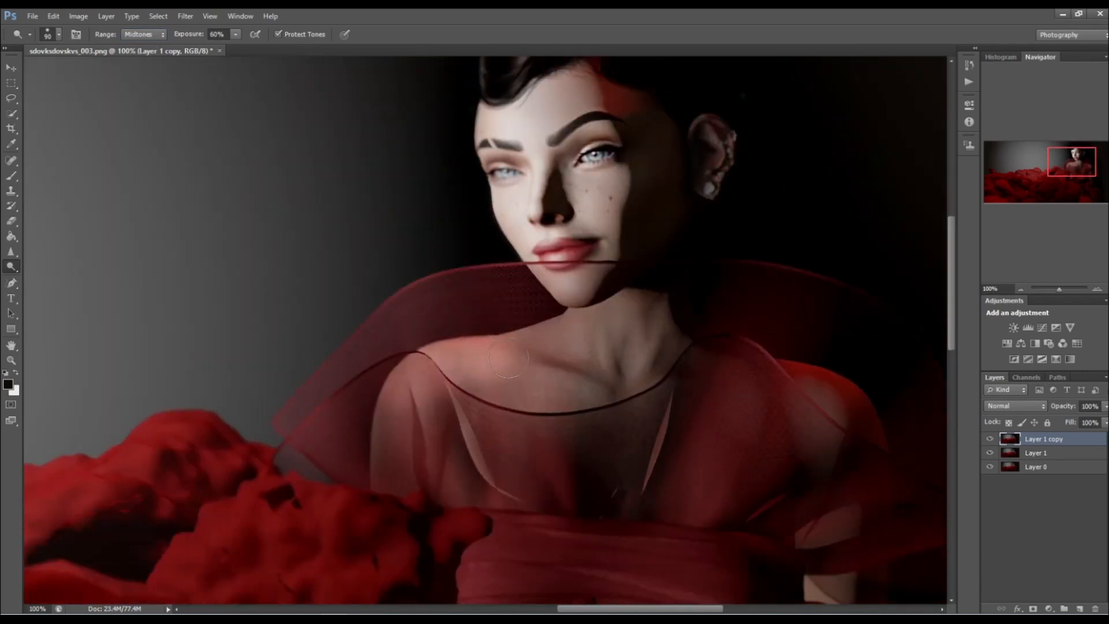
left_click_drag(520, 355, 575, 335)
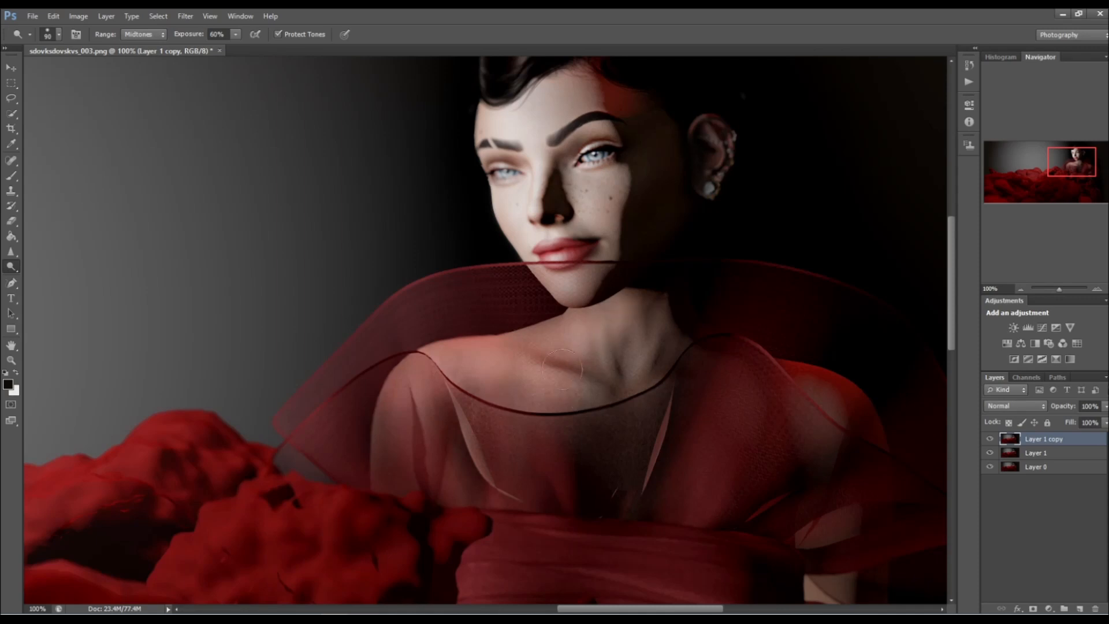
scroll(448, 458, "down", 7)
mouse_move(290, 399)
left_mouse_down()
mouse_move(280, 363)
mouse_move(201, 343)
mouse_move(208, 383)
mouse_move(249, 438)
mouse_move(320, 438)
mouse_move(252, 406)
mouse_move(295, 394)
left_mouse_up()
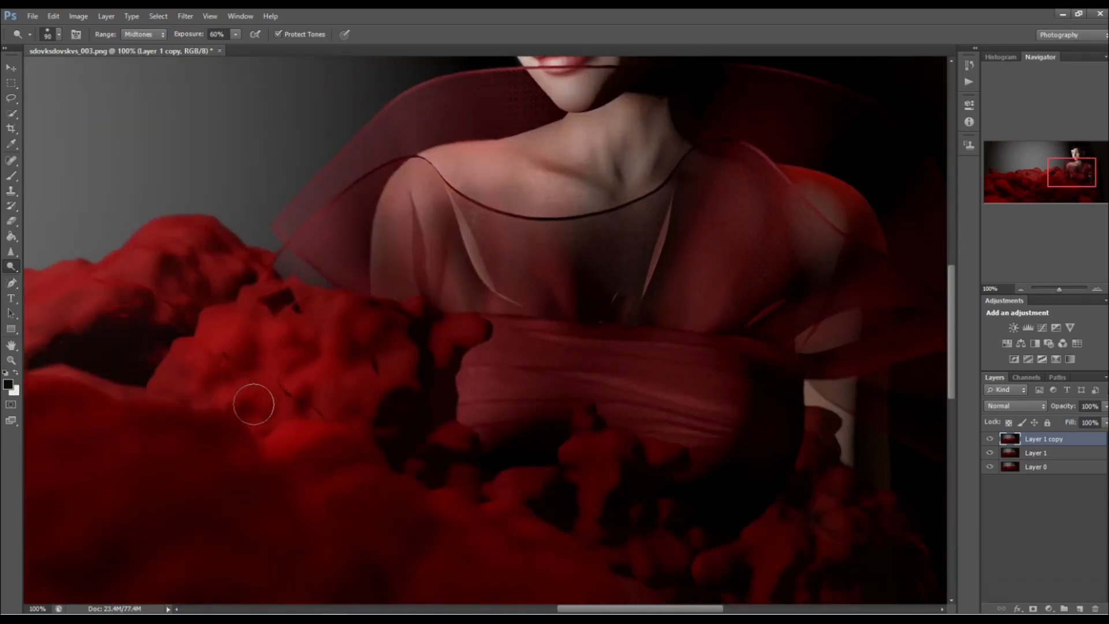
Smudge away the dark jagged marks in the red clouds with a 70 px Smudge brush at 32% strength.
mouse_move(15, 248)
left_mouse_down()
mouse_move(61, 258)
mouse_move(67, 271)
left_mouse_up()
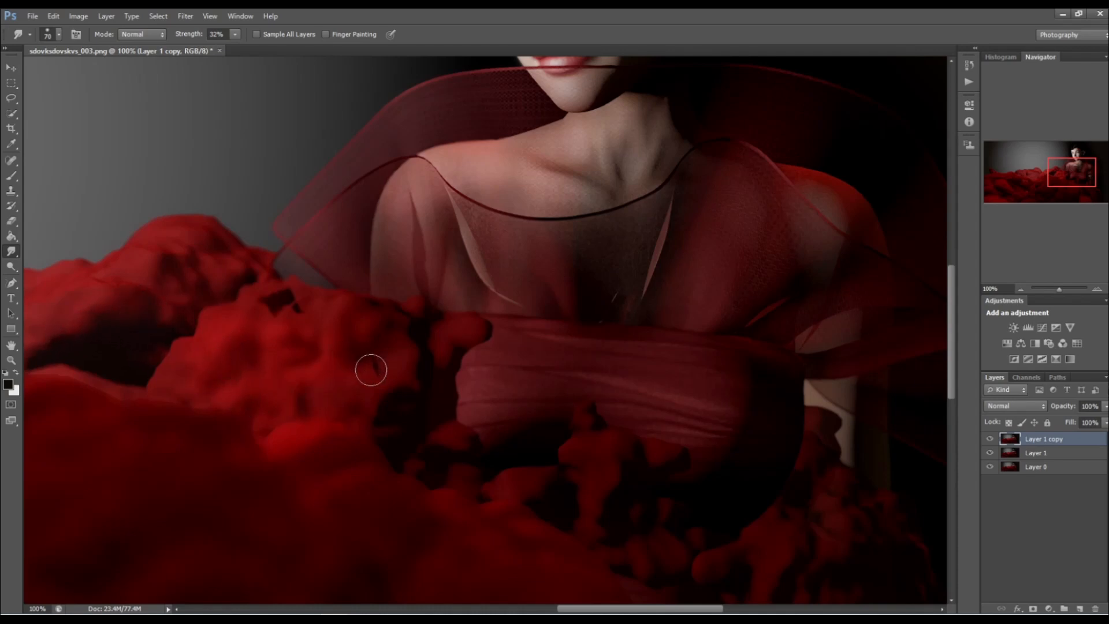
scroll(372, 351, "down", 3)
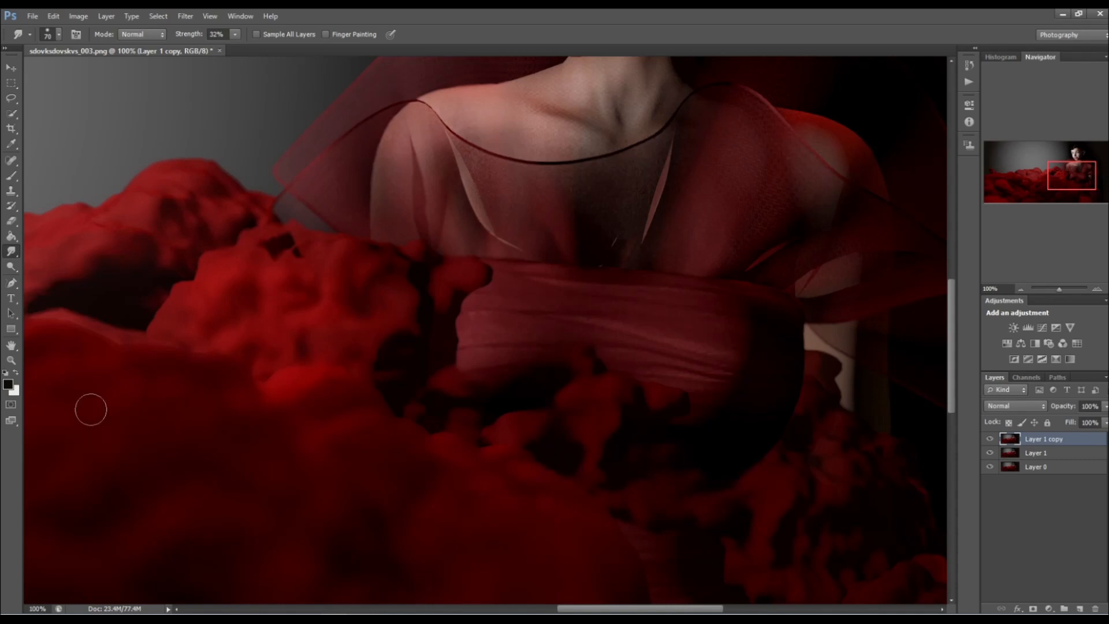
left_click_drag(643, 610, 543, 601)
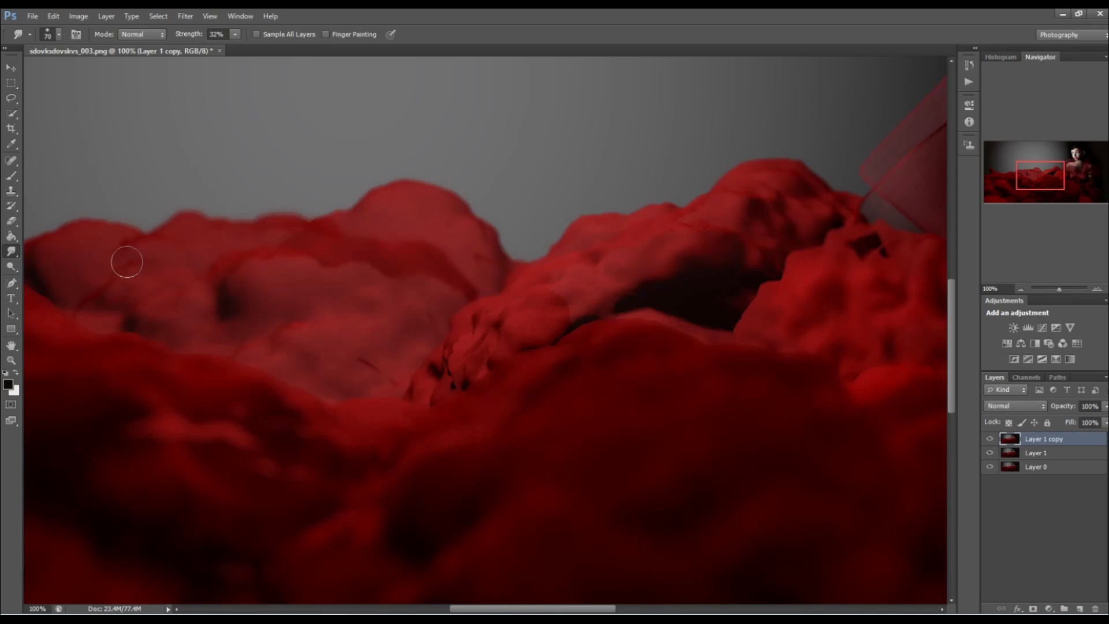
mouse_move(390, 368)
left_mouse_down()
mouse_move(432, 341)
mouse_move(473, 339)
mouse_move(459, 349)
mouse_move(465, 373)
mouse_move(482, 358)
mouse_move(446, 397)
mouse_move(413, 374)
left_mouse_up()
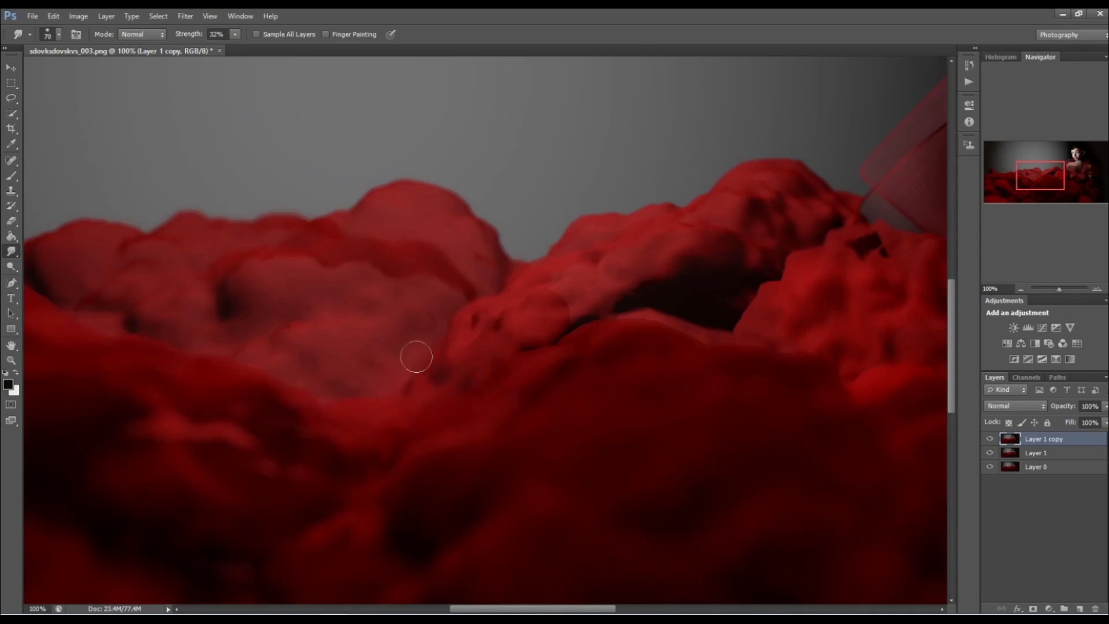
Resize the image proportionally to a height of 4000 pixels.
left_click(78, 16)
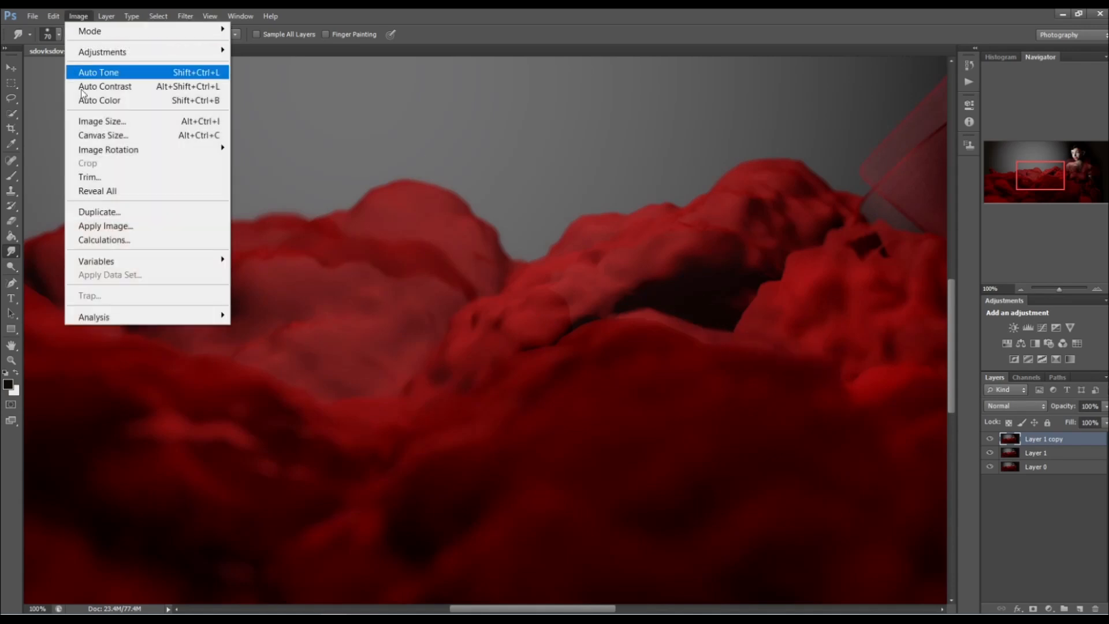
left_click(104, 120)
left_click(502, 198)
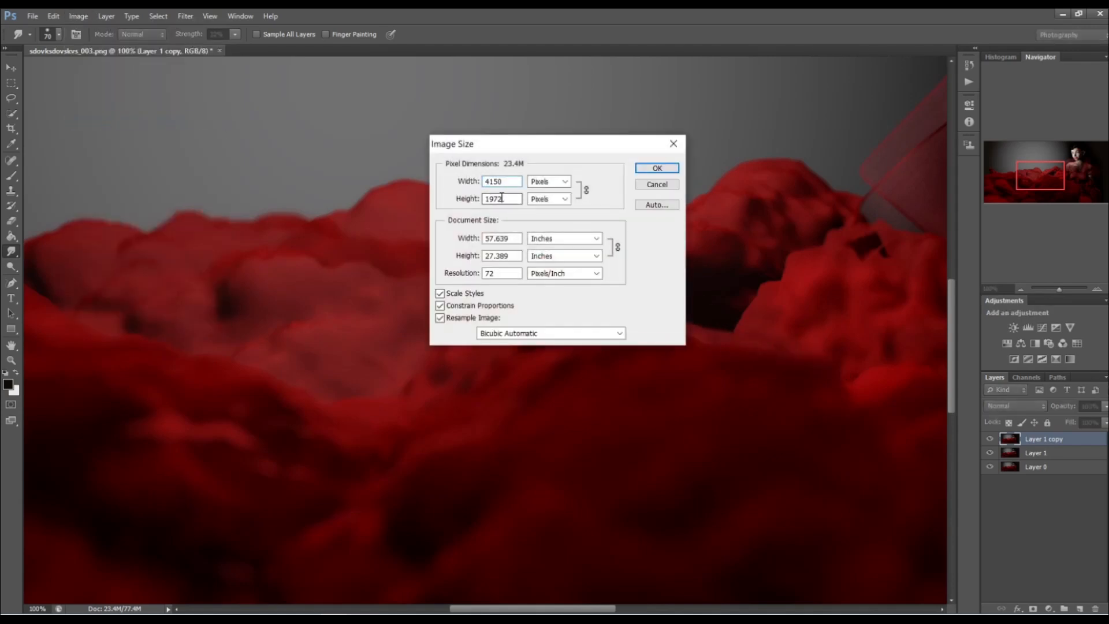
type("4000")
key("Return")
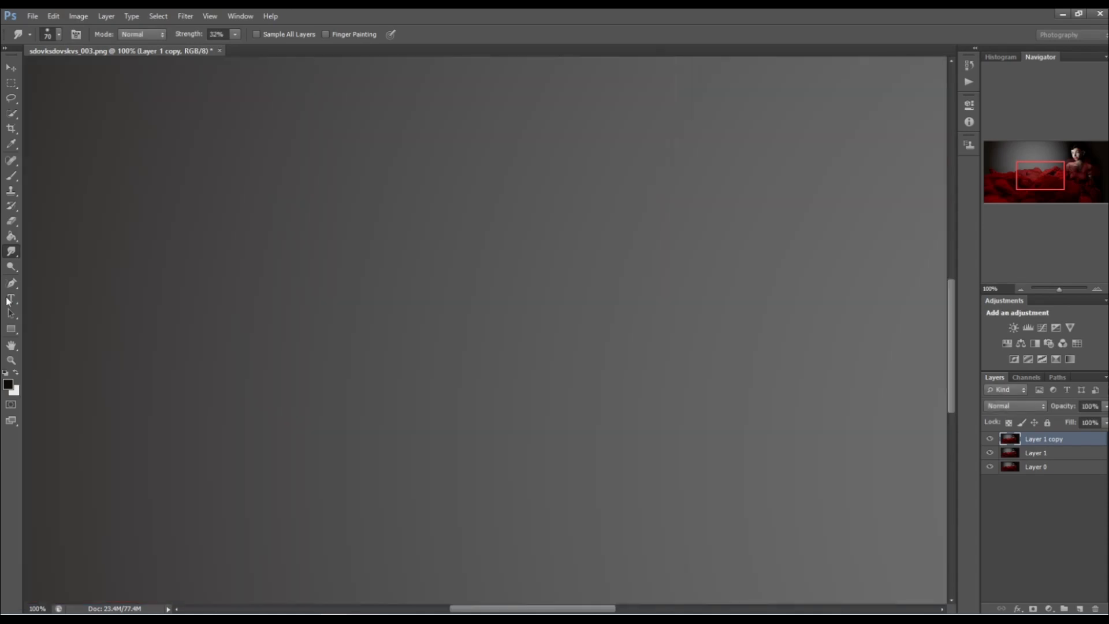
Lower the Dodge exposure to 14% and brighten the midtones of the dress bodice and red clouds with a 250 px brush.
left_click(12, 361)
left_click_drag(325, 238, 324, 239)
left_click(325, 239)
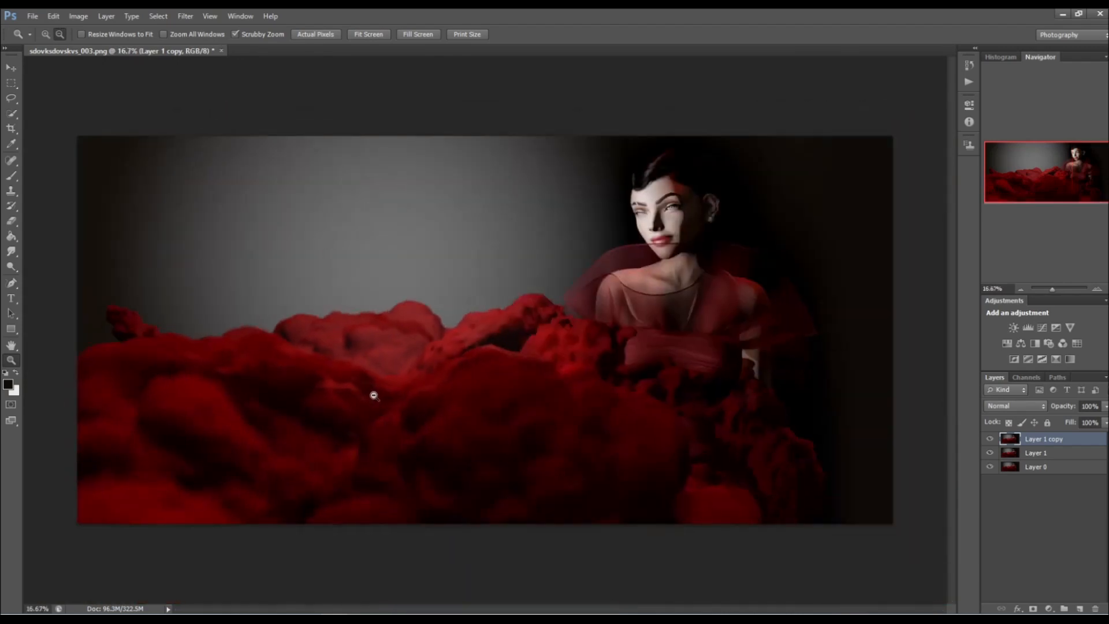
left_click(493, 236)
scroll(483, 288, "down", 1)
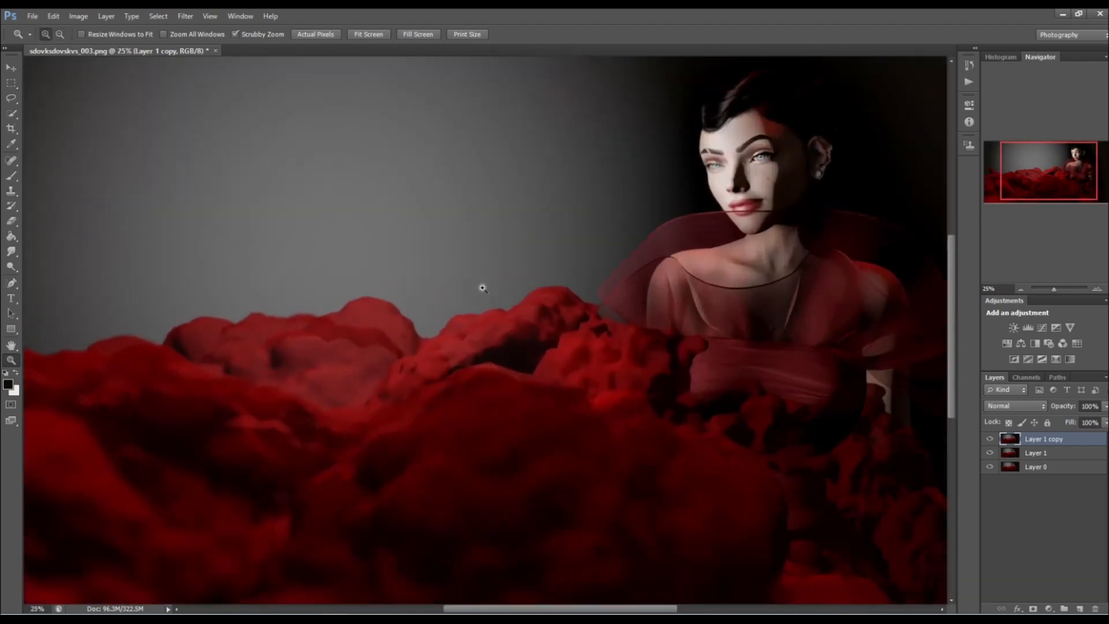
left_click(15, 268)
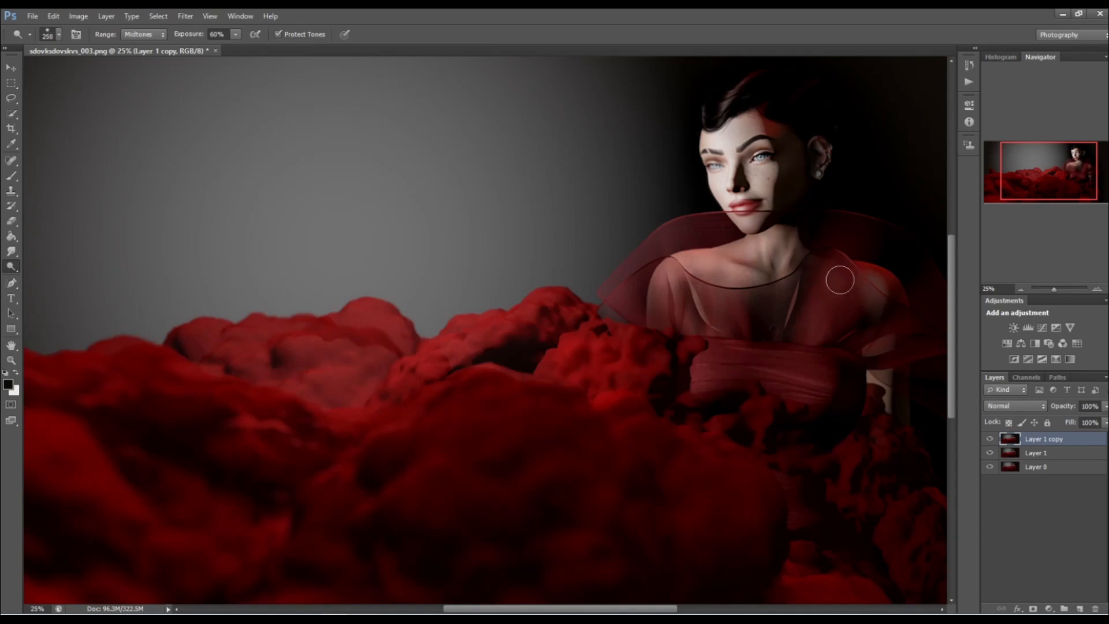
left_click(236, 34)
left_click_drag(737, 329, 702, 337)
mouse_move(812, 385)
left_mouse_down()
mouse_move(673, 365)
mouse_move(831, 376)
mouse_move(723, 383)
left_mouse_up()
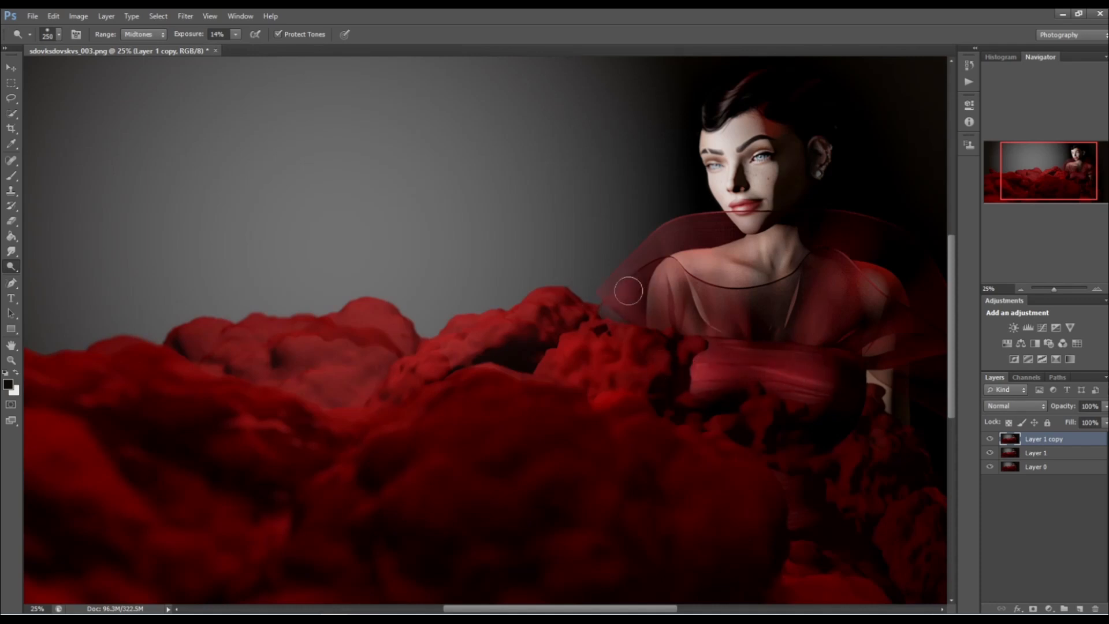
scroll(635, 301, "down", 4)
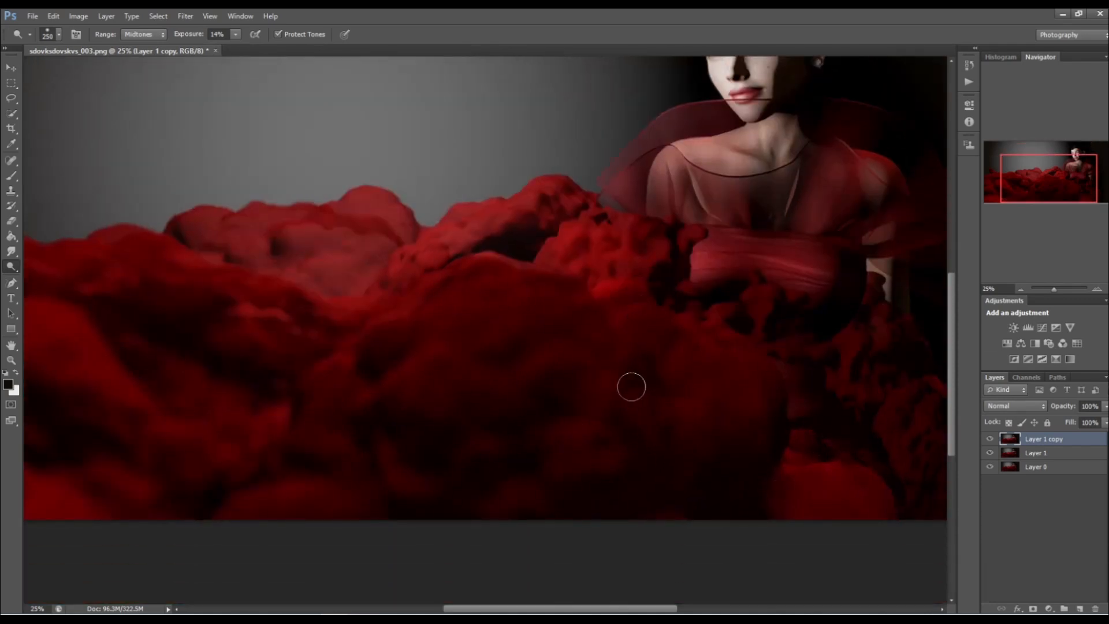
Set the Brush tool to Overlay mode at 13% opacity and duplicate the Layer 1 copy layer.
left_click(11, 176)
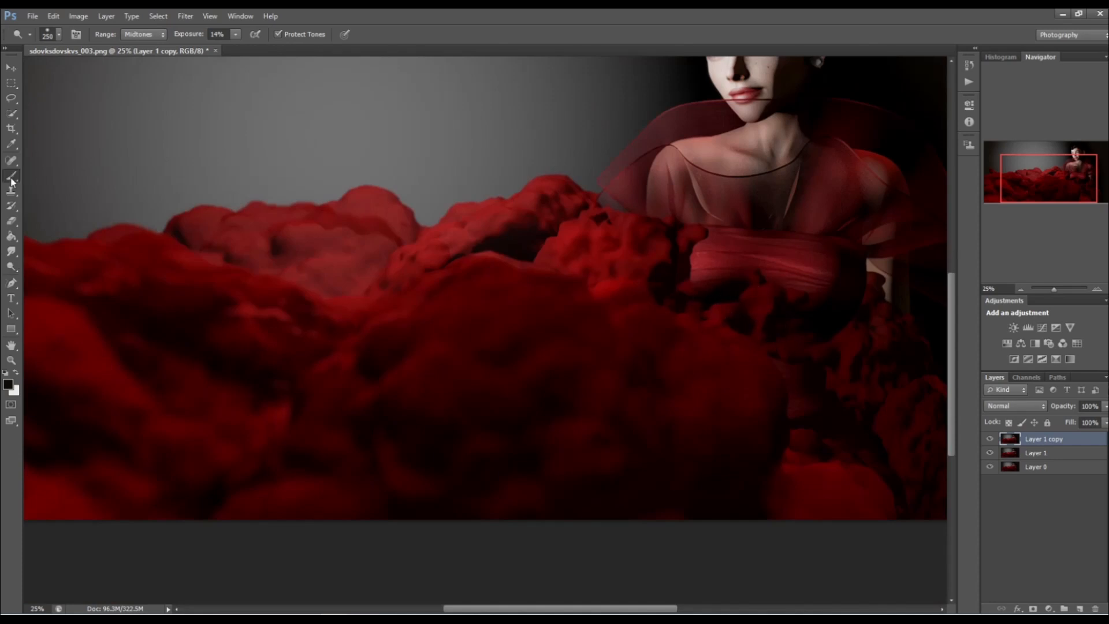
left_click(131, 35)
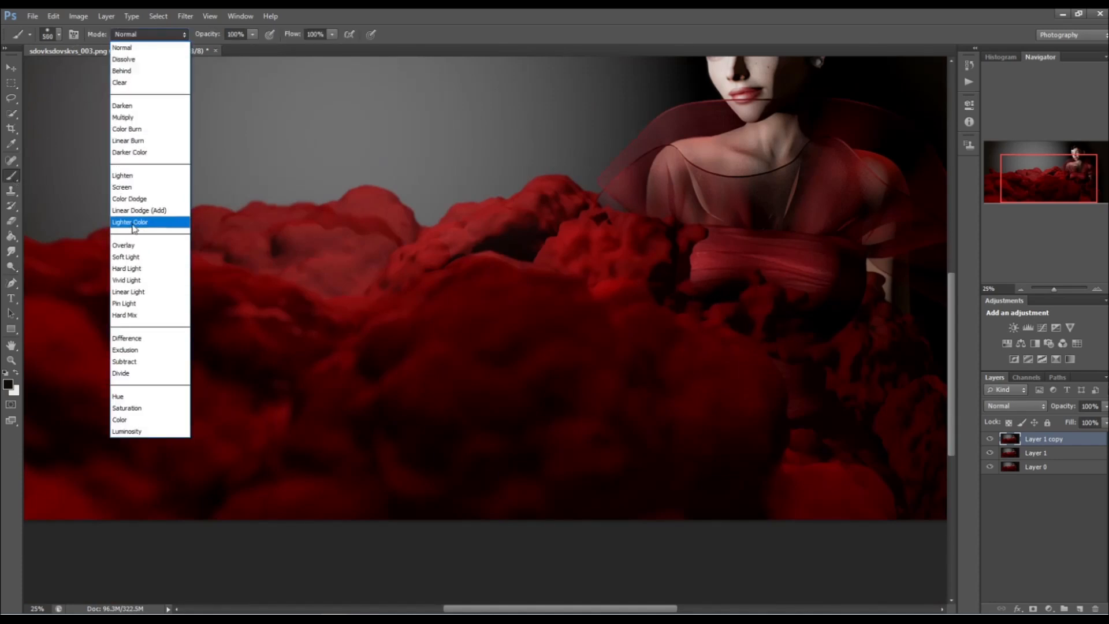
left_click(134, 245)
left_click(253, 35)
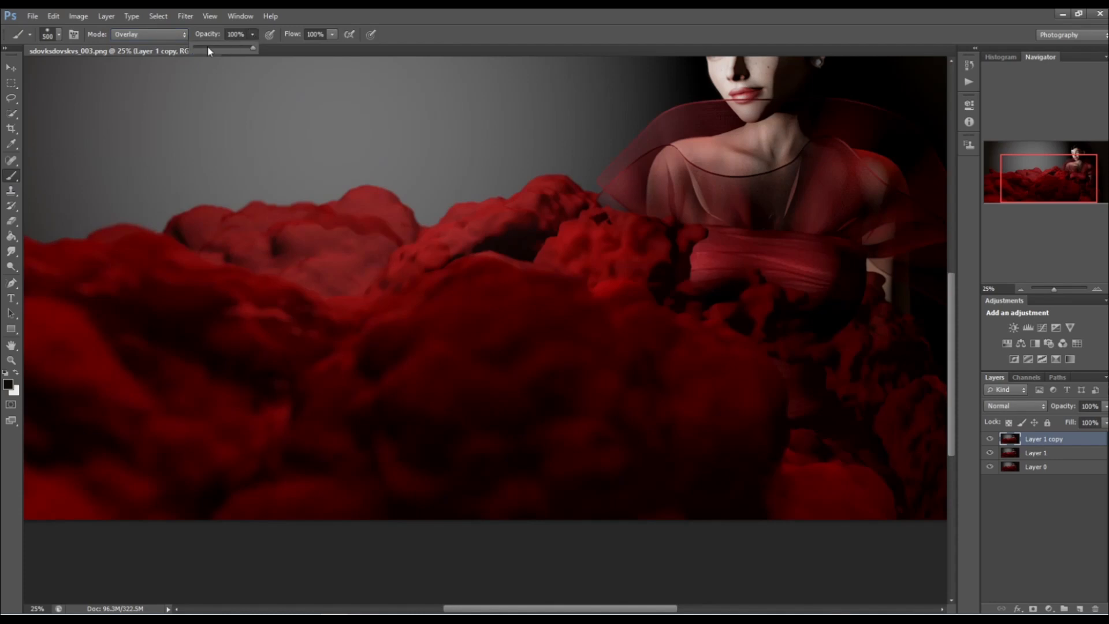
key("ctrl+j")
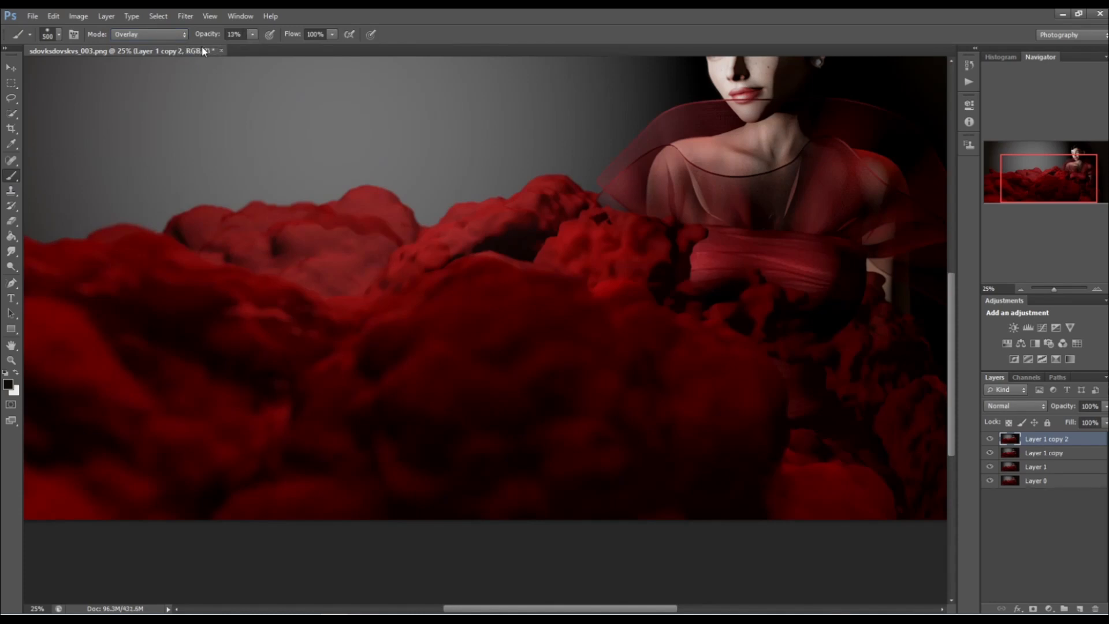
Set the foreground colour to the red #d43a3a.
left_click(9, 386)
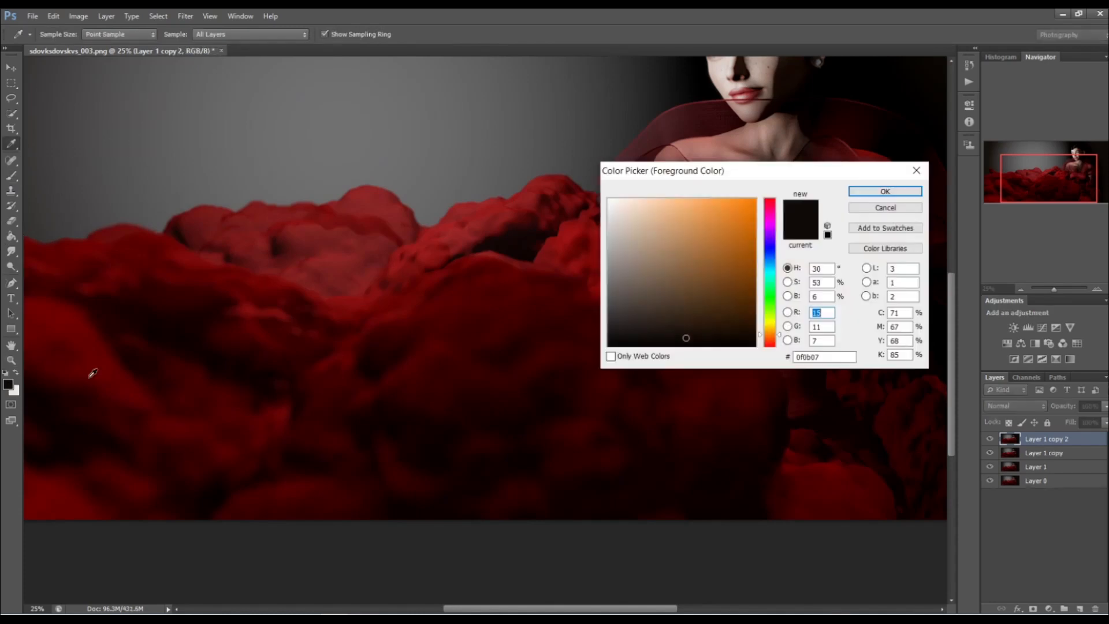
left_click_drag(773, 216, 773, 199)
left_click(716, 223)
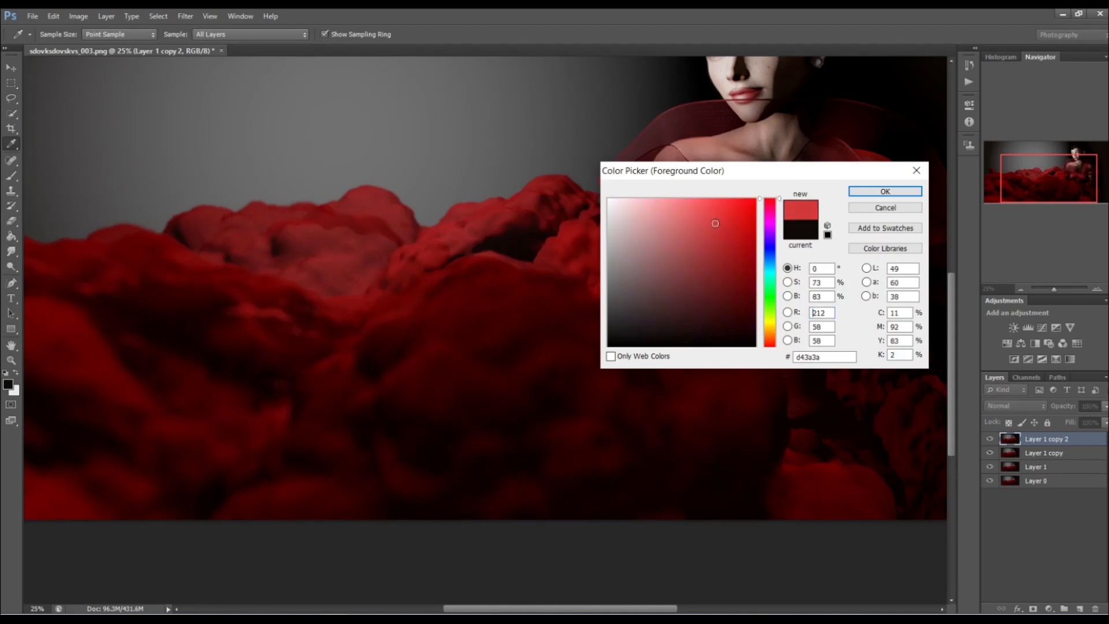
left_click(861, 191)
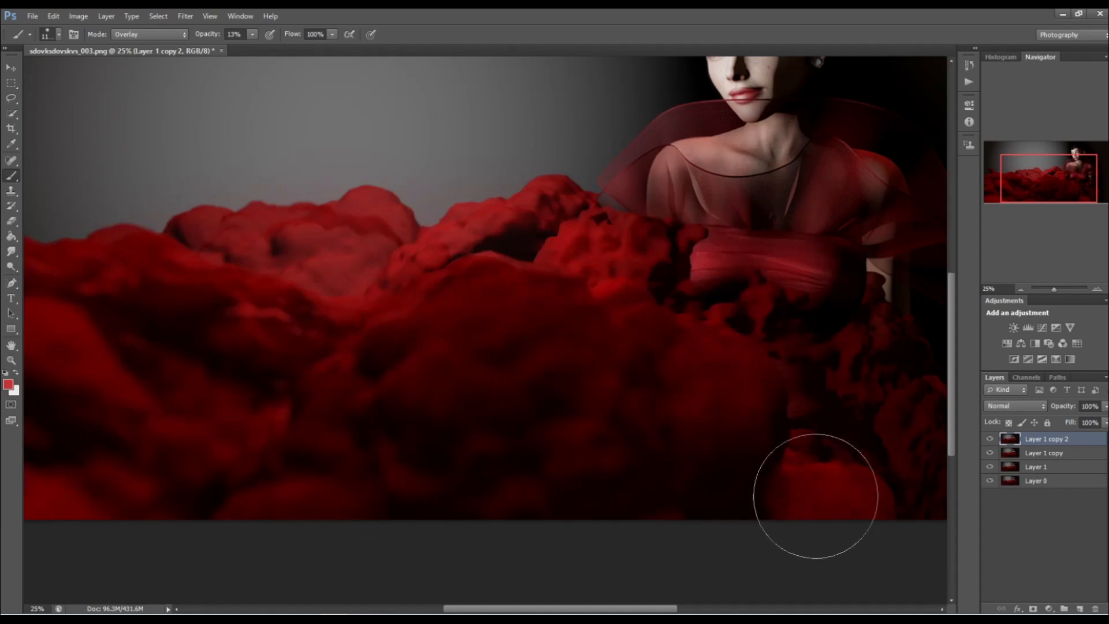
Paint red Overlay strokes over the clouds on Layer 1 copy 2 with a large brush, raising its opacity to 24%.
left_click_drag(639, 611, 543, 610)
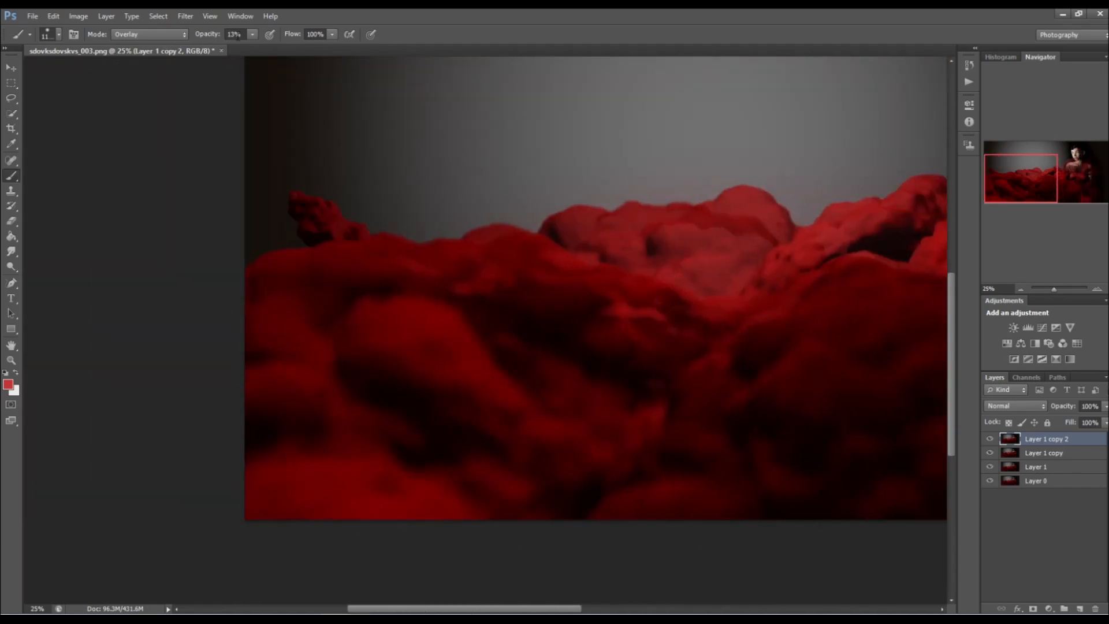
mouse_move(382, 321)
left_mouse_down()
mouse_move(396, 365)
mouse_move(610, 276)
mouse_move(728, 287)
mouse_move(497, 493)
mouse_move(333, 493)
left_mouse_up()
left_click_drag(527, 610, 610, 596)
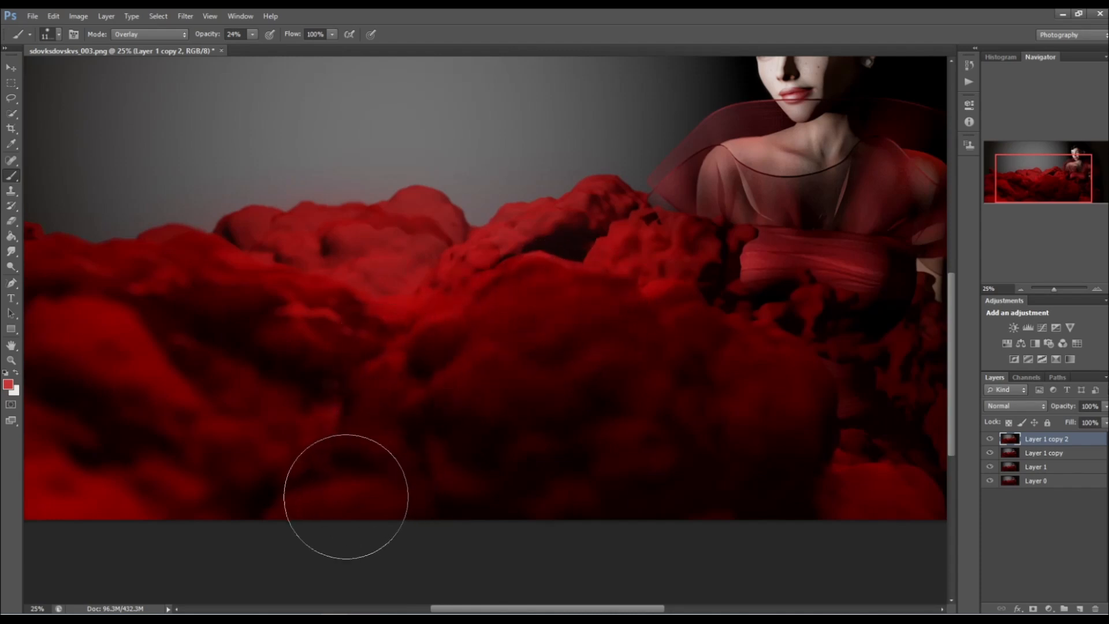
left_click_drag(565, 609, 606, 608)
scroll(566, 337, "up", 3)
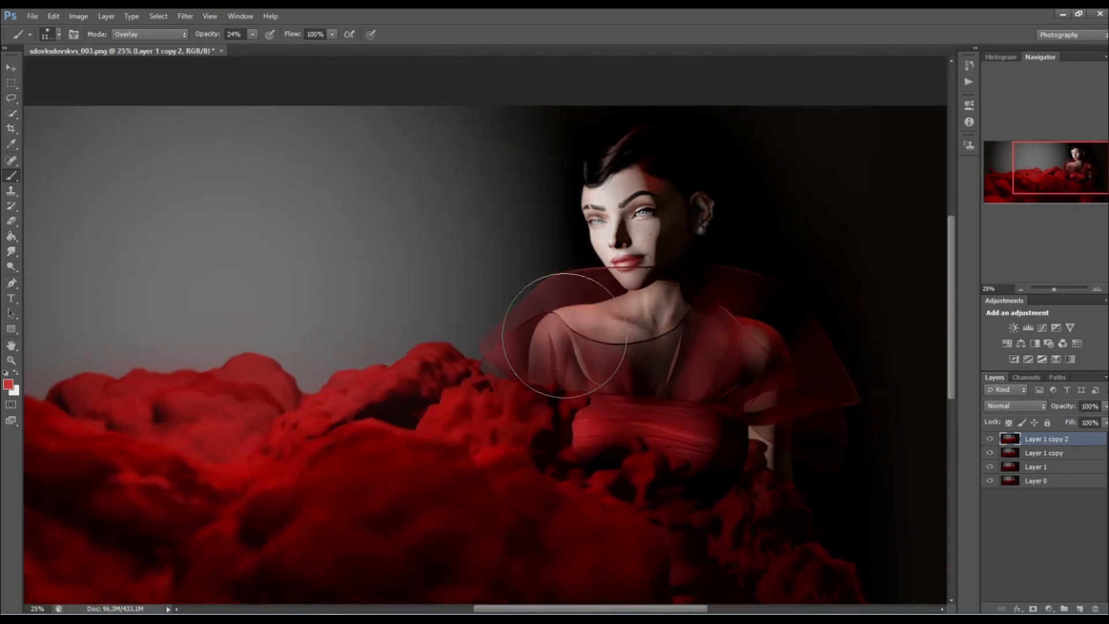
Tint the cheeks red with a 250 px brush in Multiply mode at 17% opacity.
left_click(119, 36)
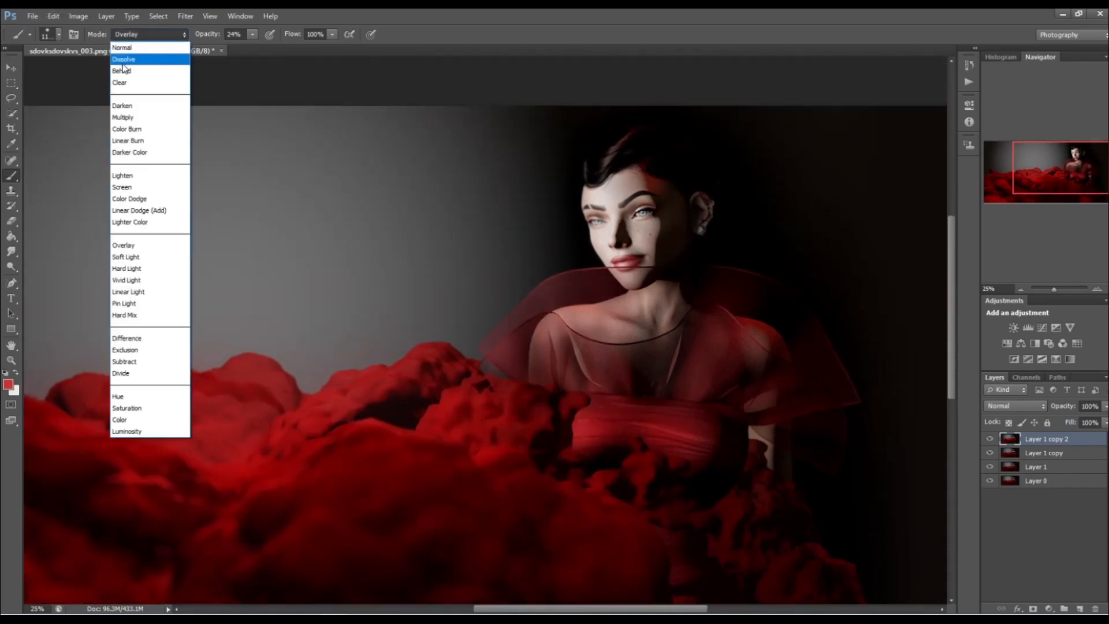
left_click(129, 118)
left_click_drag(244, 46, 248, 47)
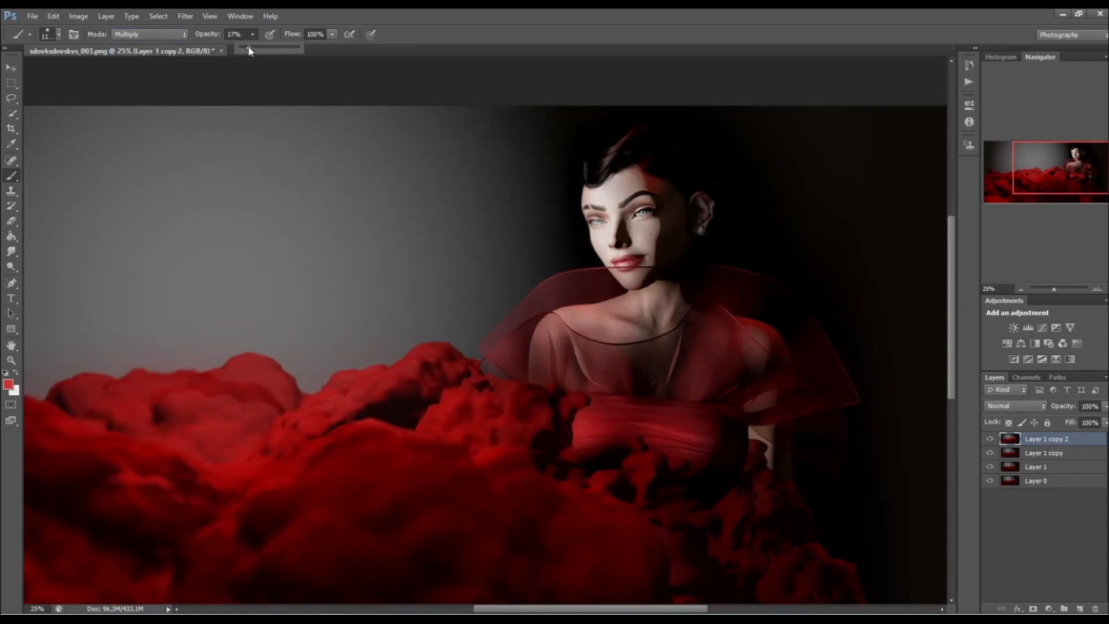
key("bracketleft")
key("bracketleft")
key("bracketleft")
key("bracketleft")
key("bracketleft")
key("bracketleft")
key("bracketleft")
key("bracketleft")
key("bracketleft")
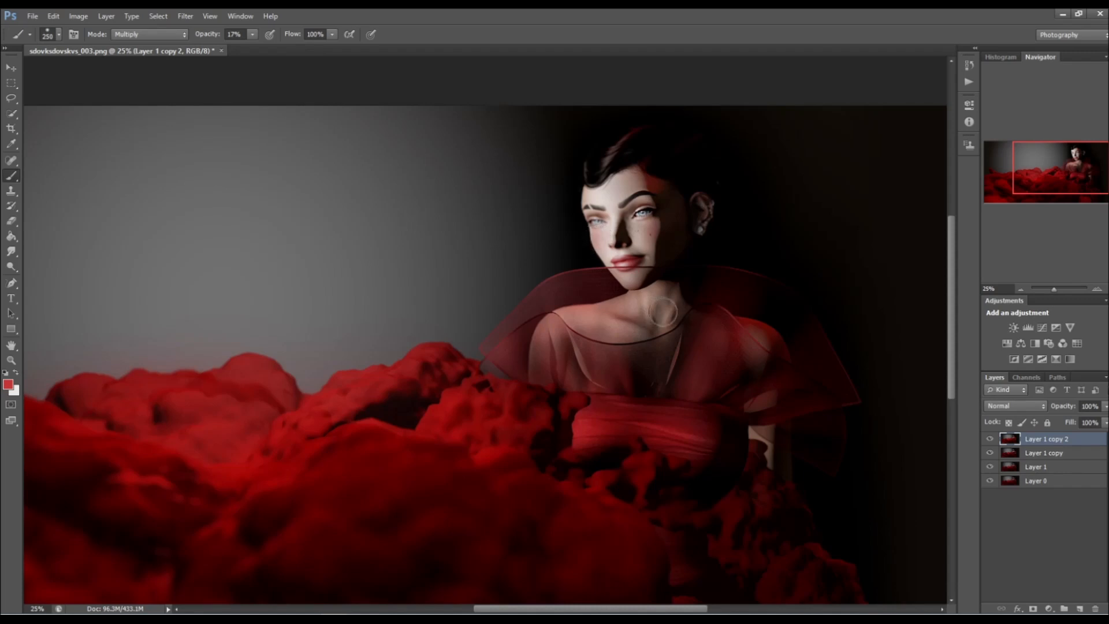
Step back two brush strokes on the portrait and switch the brush mode to Overlay.
left_click(54, 16)
left_click(67, 59)
left_click(54, 17)
left_click(67, 59)
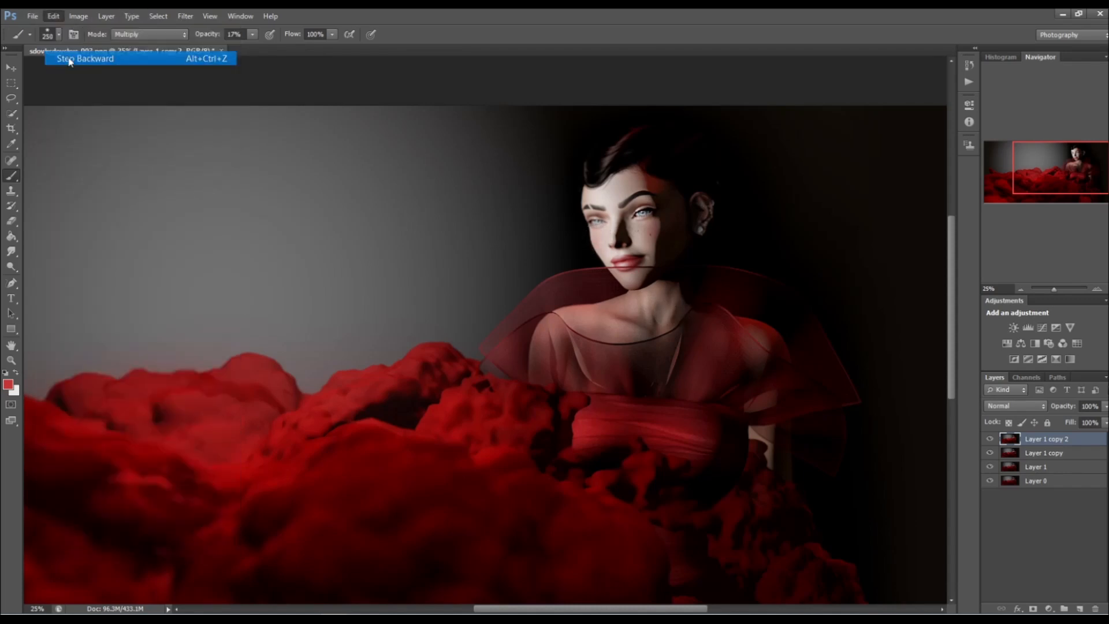
left_click(150, 34)
left_click(156, 245)
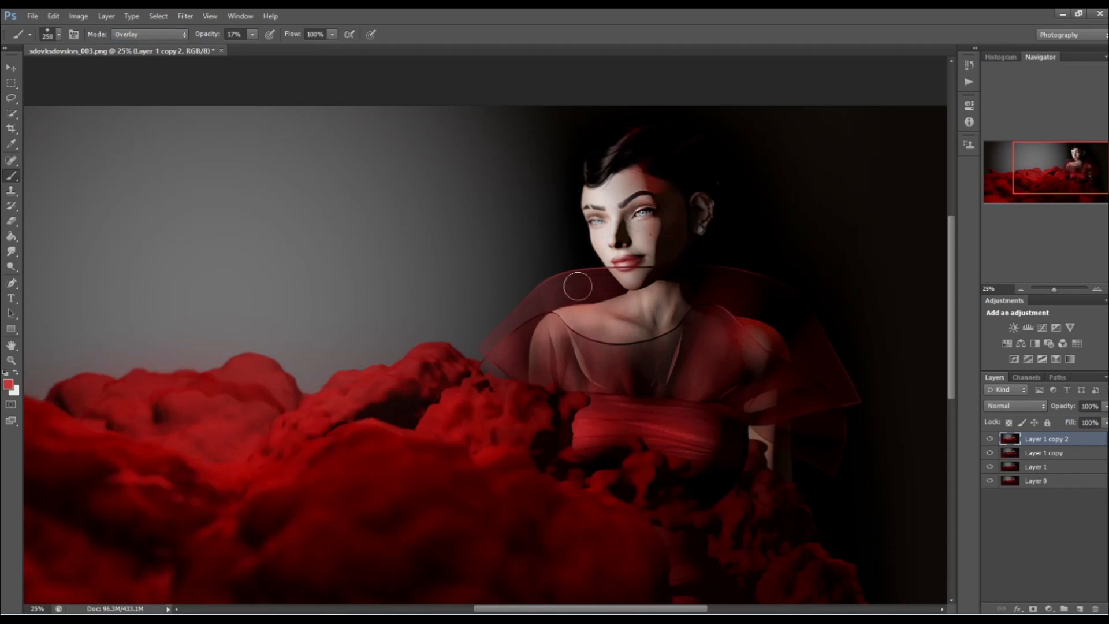
Step back through two more history states of the red brushwork on Layer 1 copy 2.
scroll(577, 399, "down", 2)
left_click(53, 16)
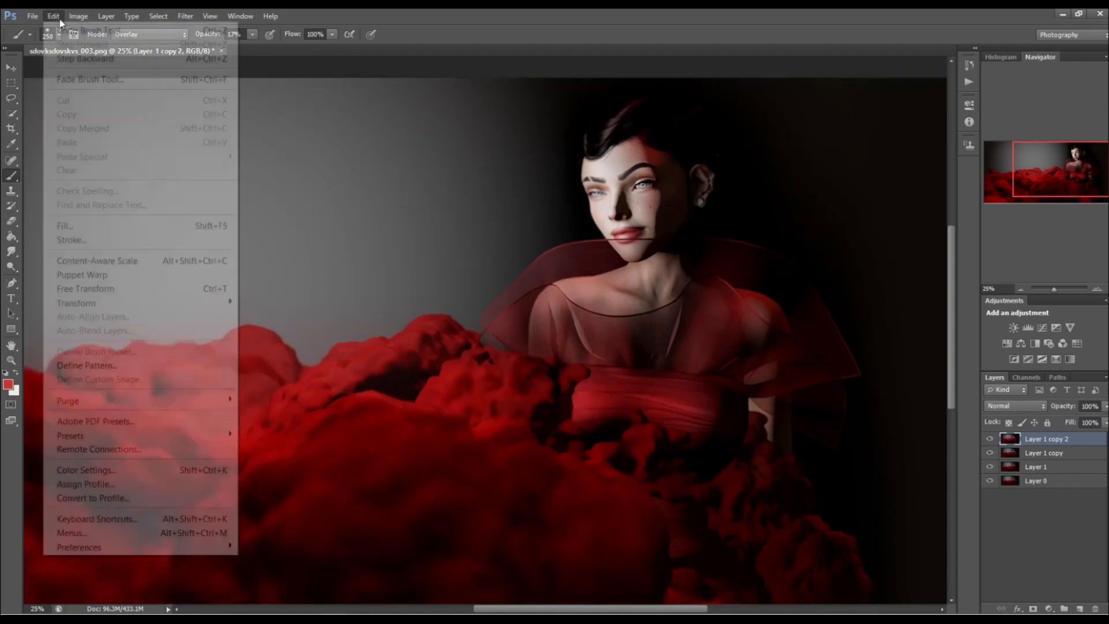
left_click(85, 58)
left_click(53, 16)
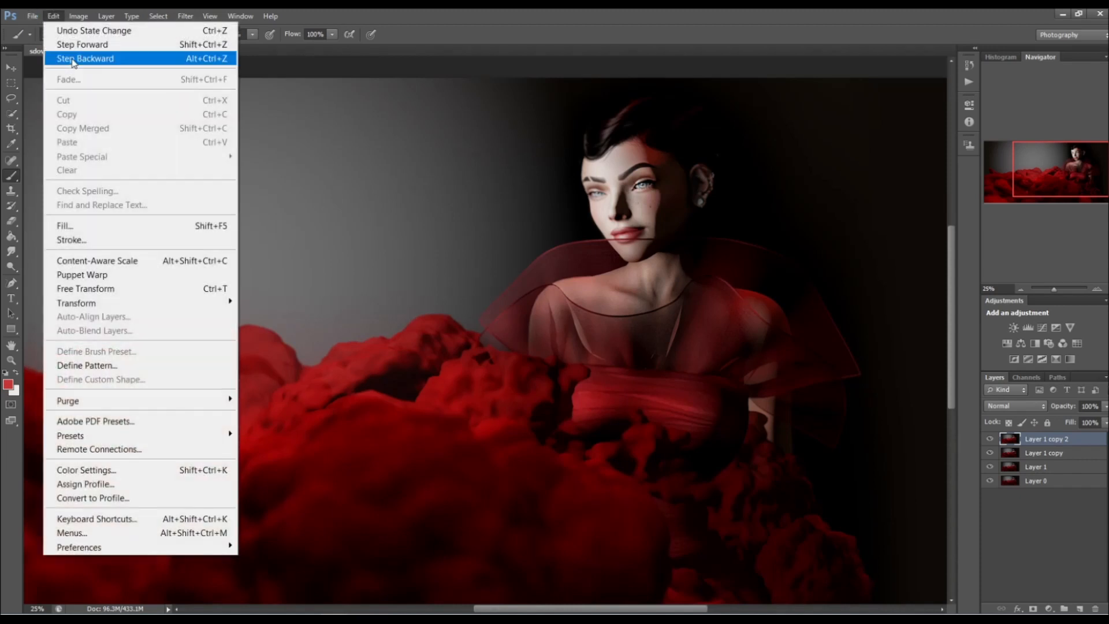
left_click(72, 58)
mouse_move(564, 609)
left_mouse_down()
mouse_move(352, 588)
mouse_move(564, 604)
left_mouse_up()
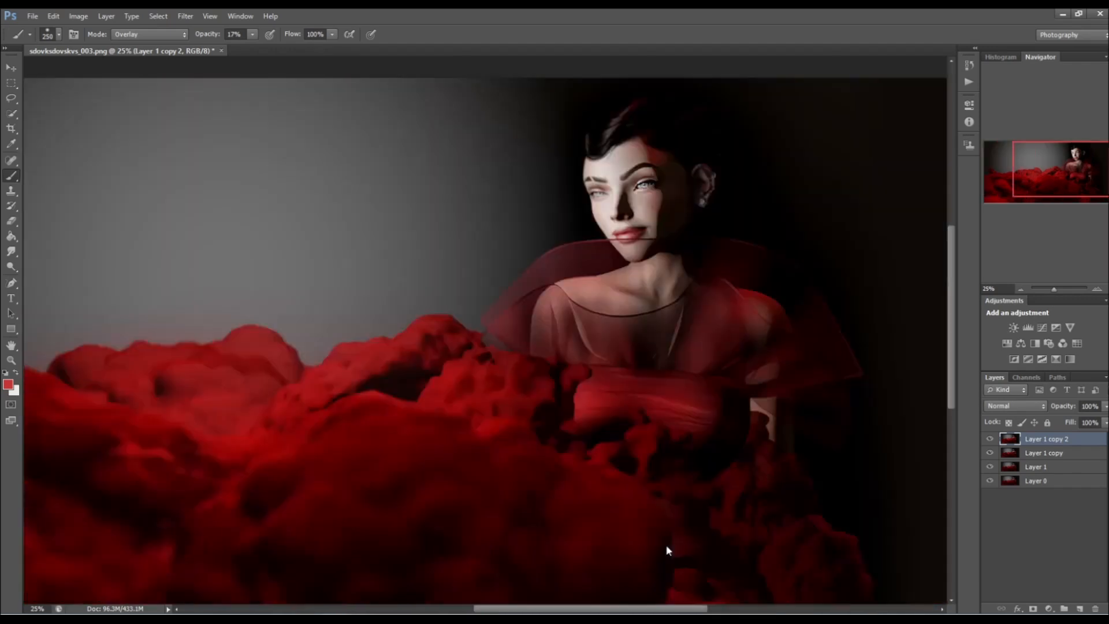
Darken the left side of the grey background with a 700 px Burn tool, Shadows range, 37% exposure.
left_click(11, 360)
left_click(60, 34)
left_click(170, 138)
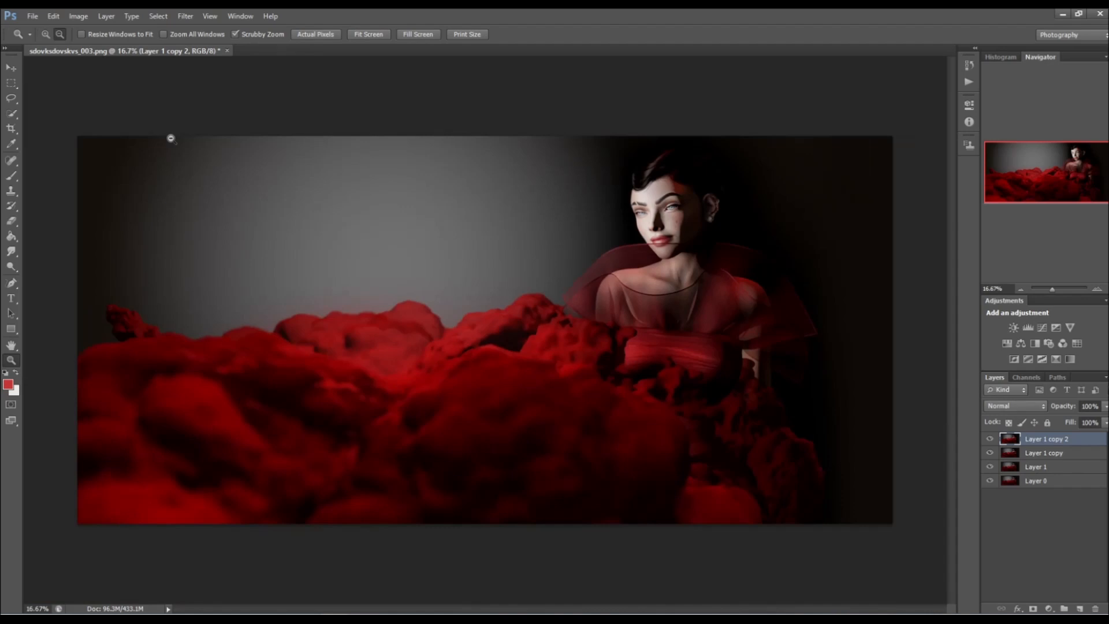
left_click_drag(14, 270, 46, 275)
key("bracketright")
key("bracketright")
key("bracketright")
key("bracketright")
key("bracketright")
key("bracketright")
key("bracketright")
key("bracketright")
key("bracketright")
key("bracketright")
key("bracketright")
key("bracketright")
key("bracketright")
key("bracketright")
key("bracketright")
key("bracketright")
key("bracketright")
key("bracketright")
key("bracketright")
key("bracketright")
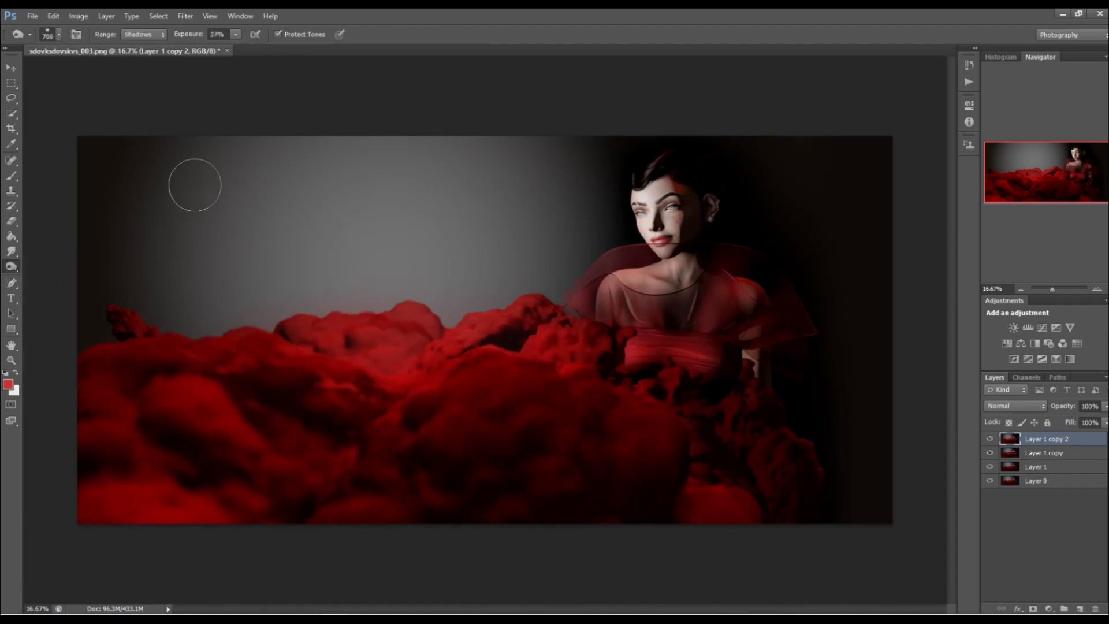
mouse_move(108, 161)
left_mouse_down()
mouse_move(238, 138)
mouse_move(168, 131)
mouse_move(233, 135)
mouse_move(407, 101)
mouse_move(503, 99)
mouse_move(188, 193)
mouse_move(75, 270)
mouse_move(172, 331)
mouse_move(244, 275)
mouse_move(276, 295)
mouse_move(116, 281)
mouse_move(340, 108)
mouse_move(534, 109)
mouse_move(583, 175)
mouse_move(574, 190)
mouse_move(465, 180)
mouse_move(243, 210)
mouse_move(263, 197)
mouse_move(207, 278)
left_mouse_up()
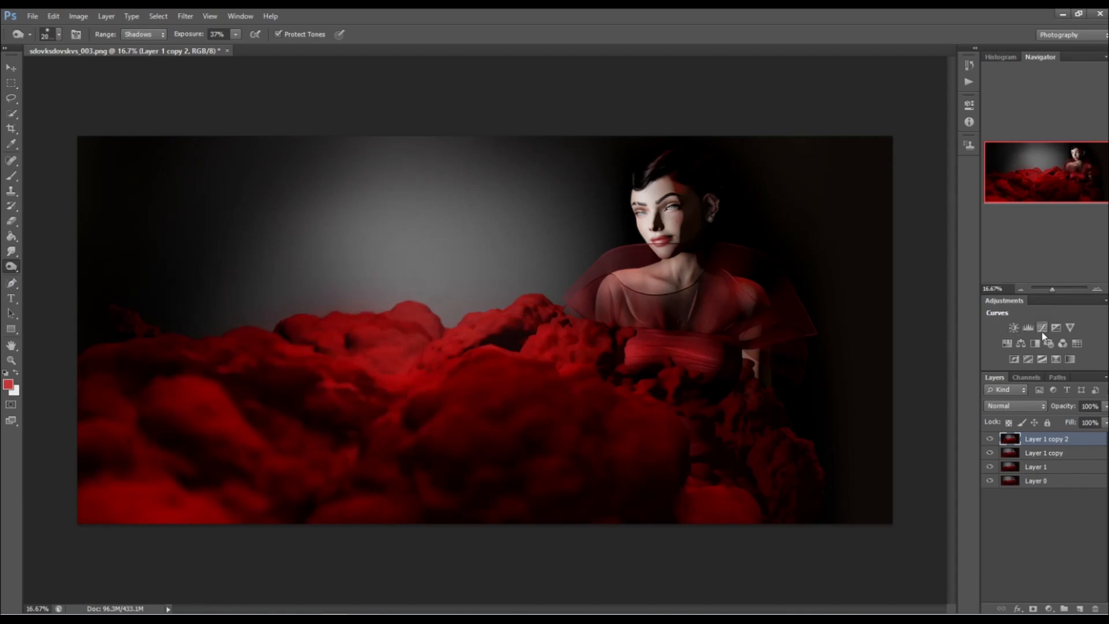
Add a Brightness/Contrast adjustment layer with brightness -17 and contrast 13.
left_click(1014, 327)
left_click_drag(849, 186, 887, 185)
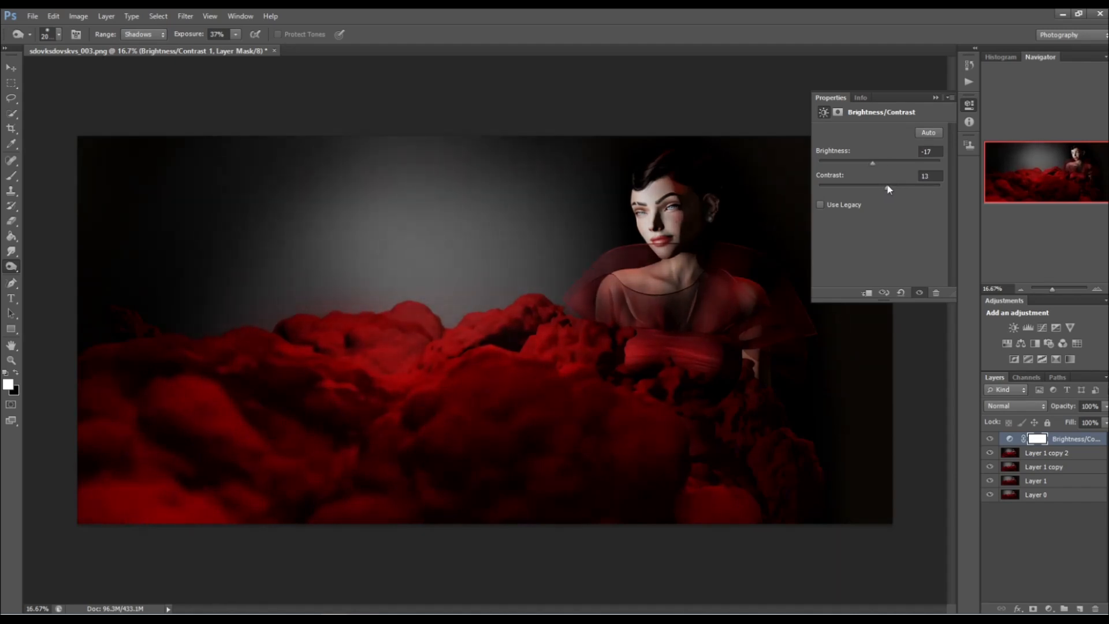
Add an Exposure adjustment layer with exposure +0.06, offset +0.0144 and gamma correction 0.83, and compare the image without the Brightness/Contrast layer.
left_click(1056, 328)
left_click_drag(882, 186, 889, 212)
left_click_drag(880, 164, 883, 162)
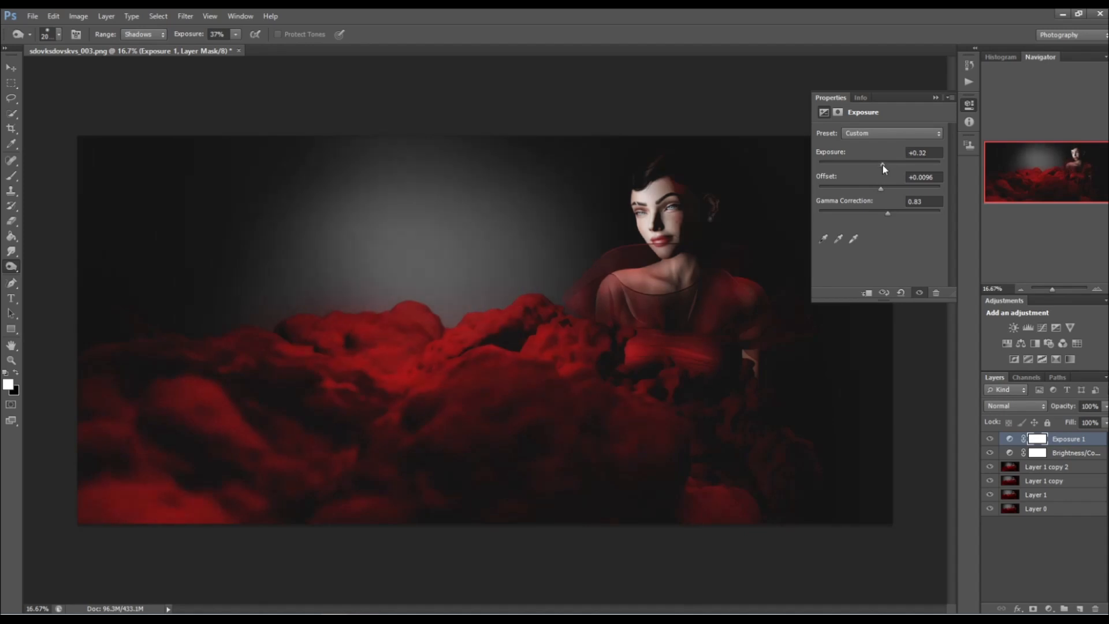
left_click_drag(881, 165, 882, 188)
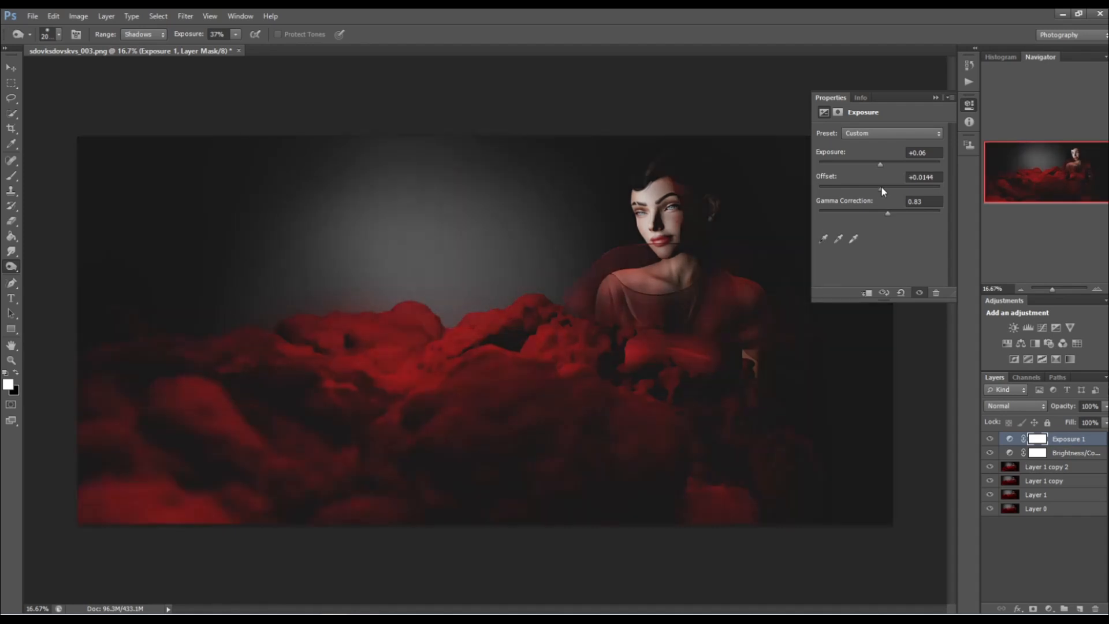
left_click(991, 455)
left_click(991, 455)
Burn the shaded side of the face on Layer 1 copy 2 with a 200 px brush, Midtones range, 7% exposure.
key("bracketleft")
key("bracketleft")
key("bracketleft")
key("bracketleft")
key("bracketleft")
key("bracketleft")
key("bracketleft")
key("bracketleft")
key("bracketleft")
key("bracketleft")
key("bracketleft")
key("bracketleft")
key("bracketleft")
key("bracketleft")
key("bracketleft")
key("bracketleft")
left_click(1034, 470)
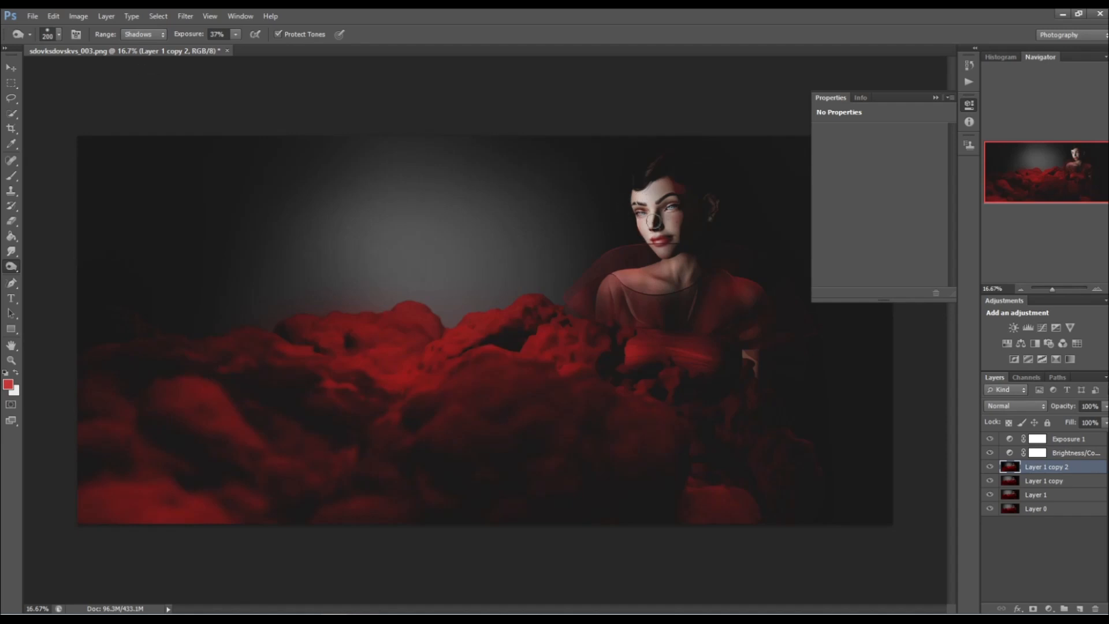
left_click(137, 34)
left_click(135, 59)
left_click(234, 37)
left_click_drag(233, 47, 217, 49)
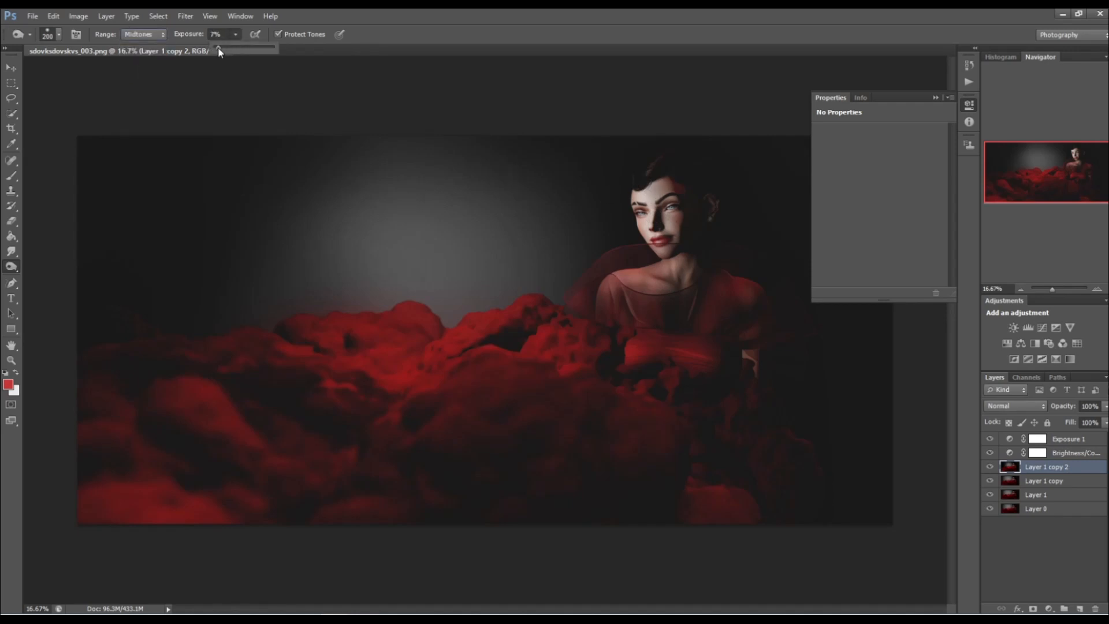
left_click(643, 238)
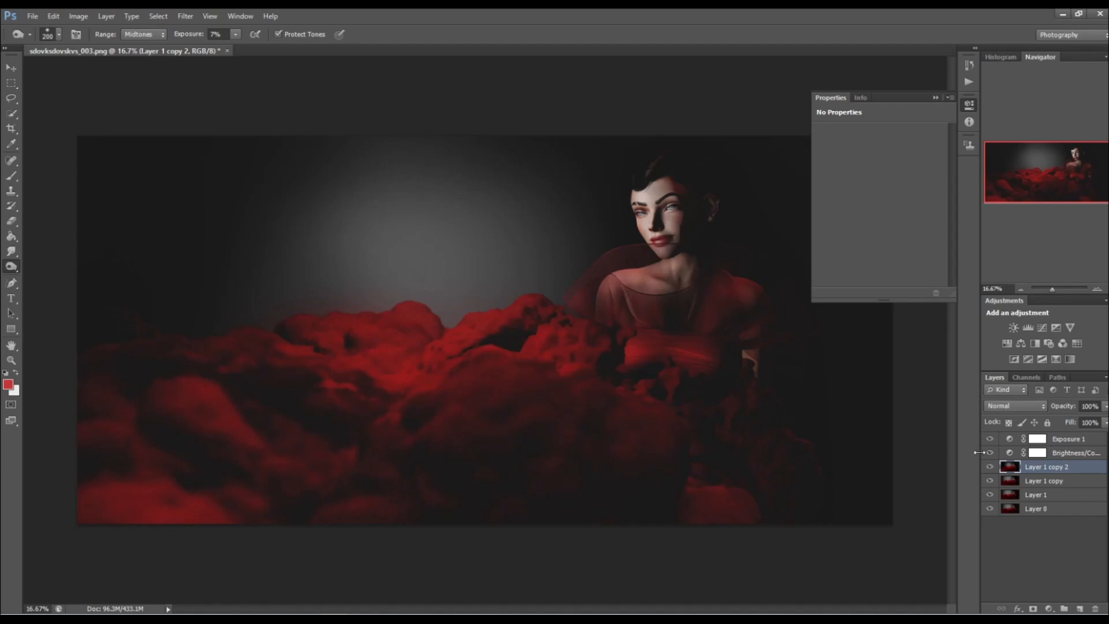
Raise the brightness slightly on the existing Brightness/Contrast adjustment layer.
left_click(1069, 453)
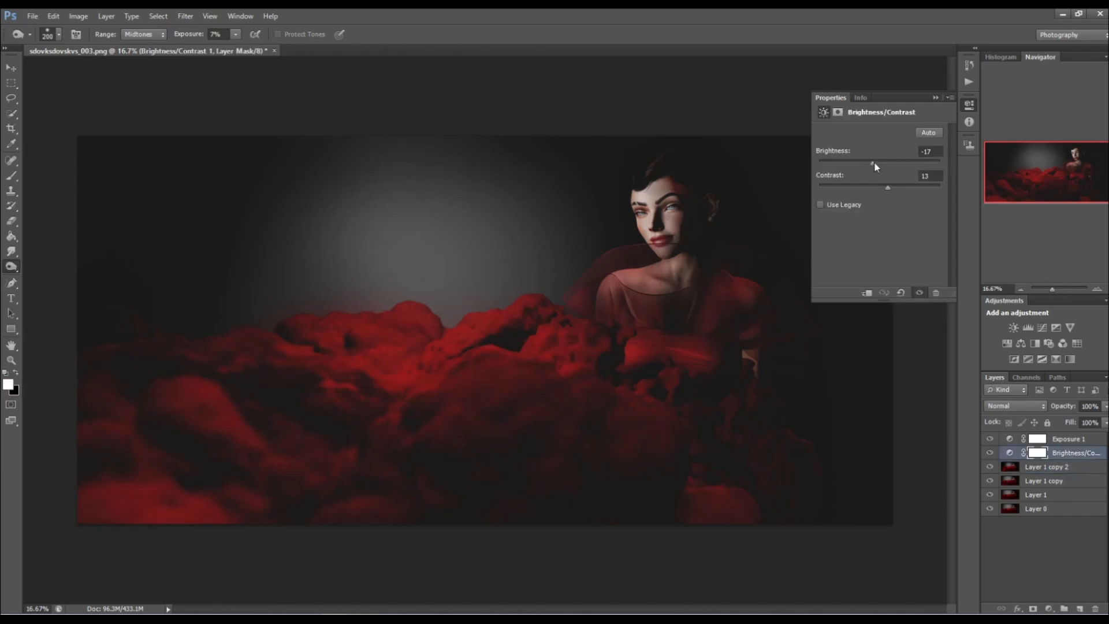
left_click_drag(875, 162, 876, 163)
Add a Selective Color adjustment for Neutrals with magenta -2% and yellow +5%, and slightly lower the layer's opacity.
left_click(1056, 359)
left_click(866, 152)
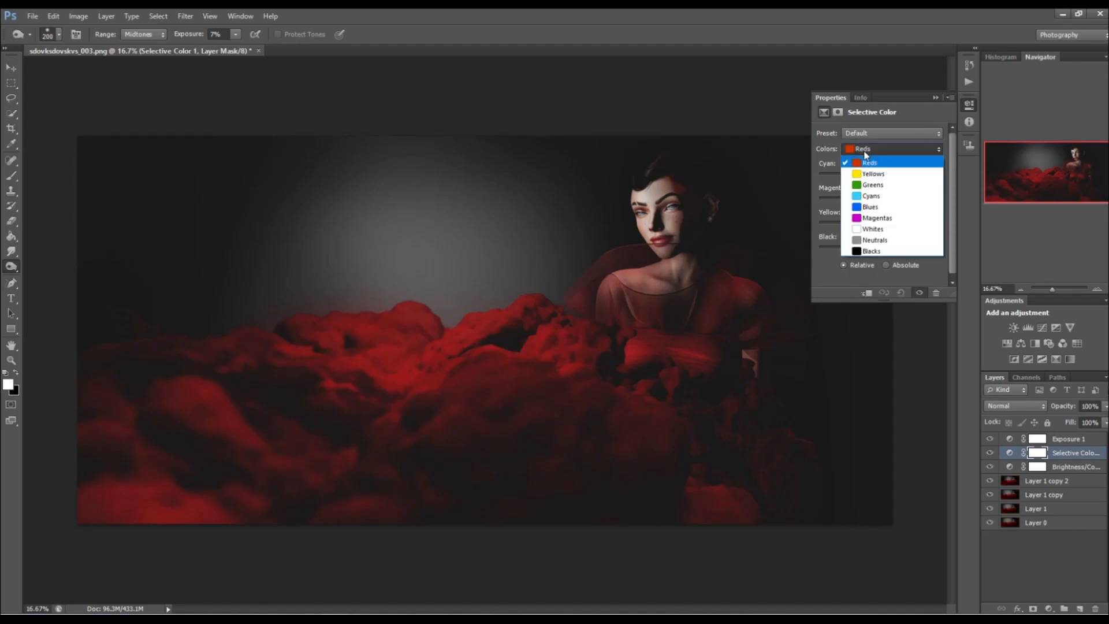
left_click(870, 239)
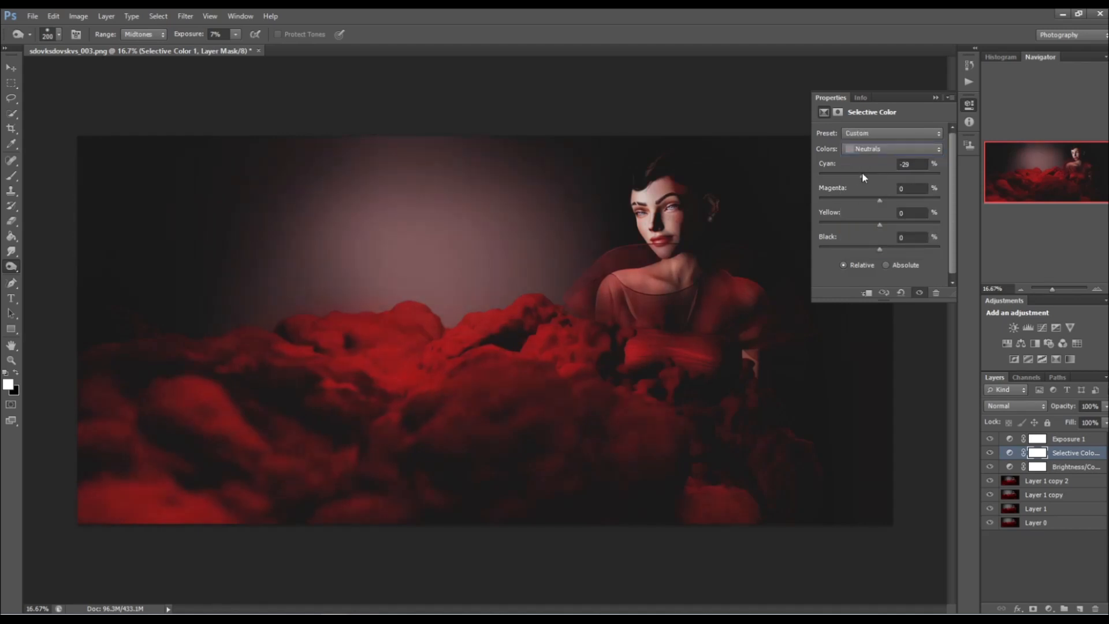
left_click_drag(880, 175, 878, 200)
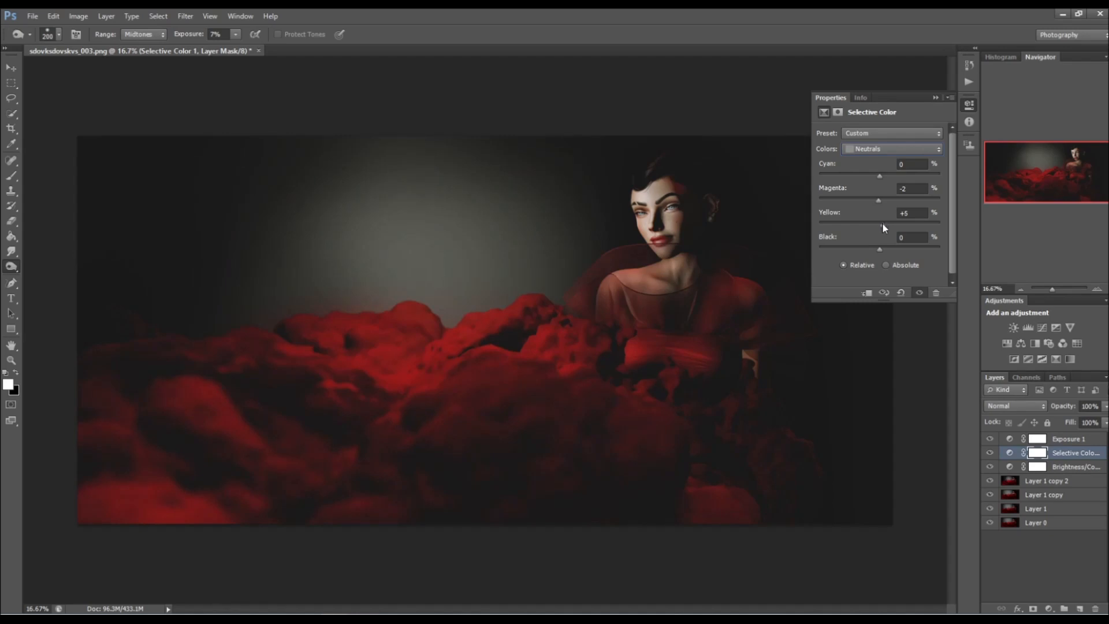
left_click(1106, 407)
left_click_drag(1079, 424, 1070, 421)
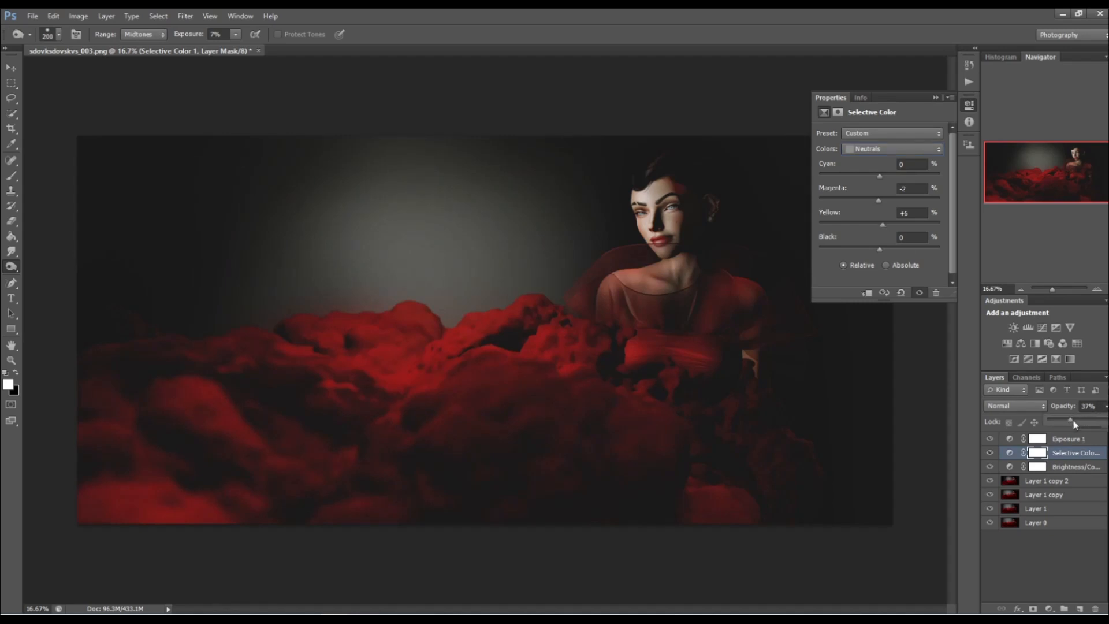
left_click(934, 98)
Add 12% uniform monochromatic noise to Layer 1 copy 2.
left_click(1076, 483)
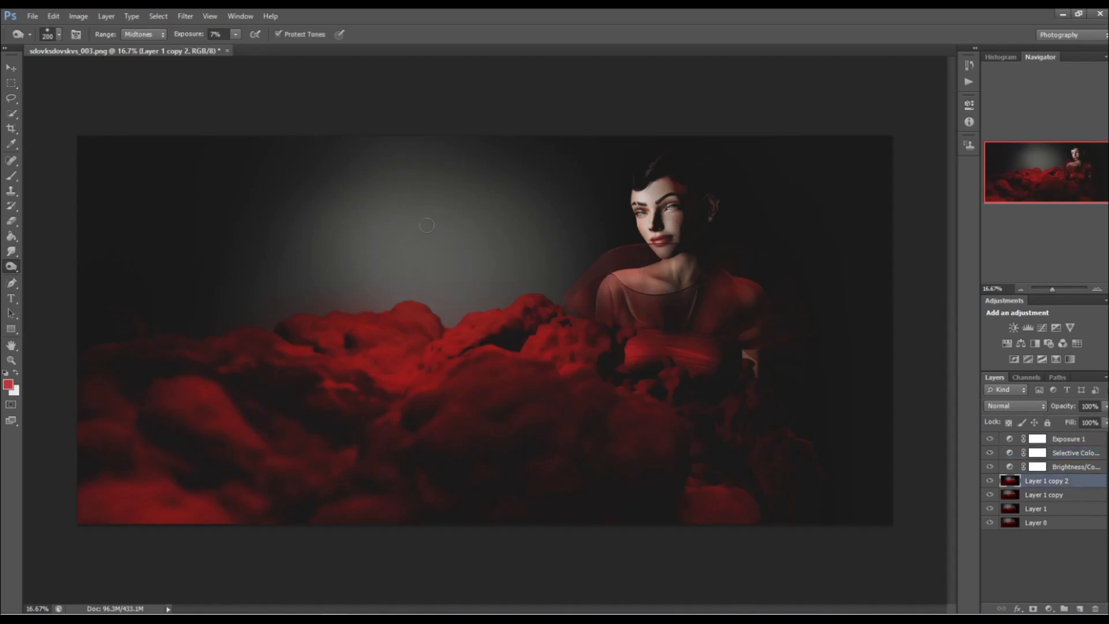
left_click(185, 16)
mouse_move(224, 241)
left_click(393, 231)
left_click(185, 16)
mouse_move(199, 191)
left_click(389, 186)
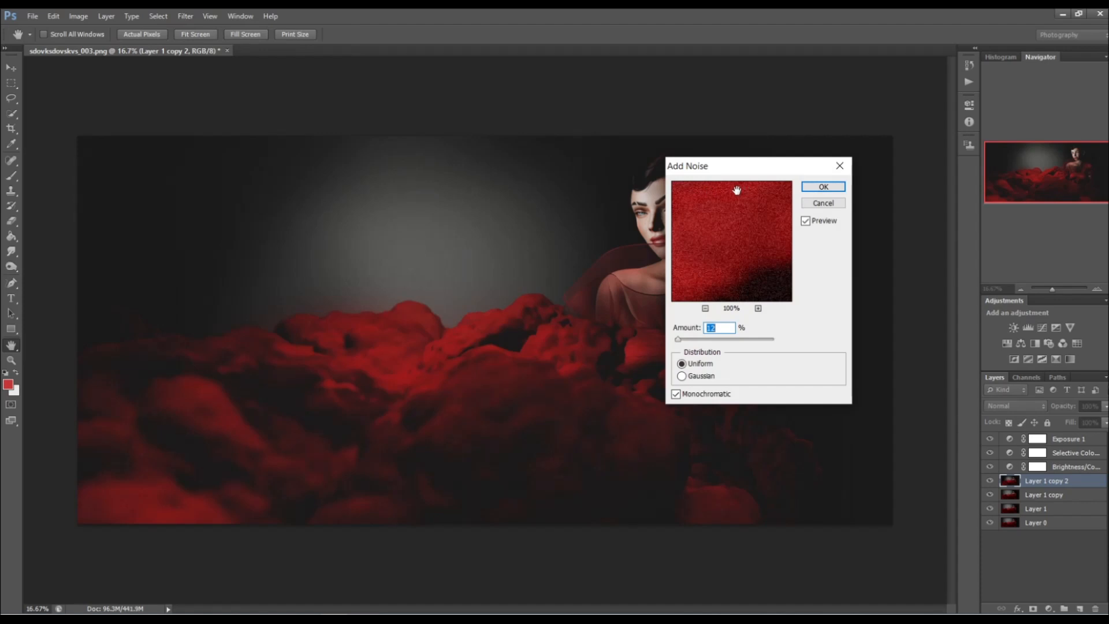
key("Return")
Lighten the woman and nearby clouds with a 700 px Dodge tool, Shadows range, 14% exposure.
key("o")
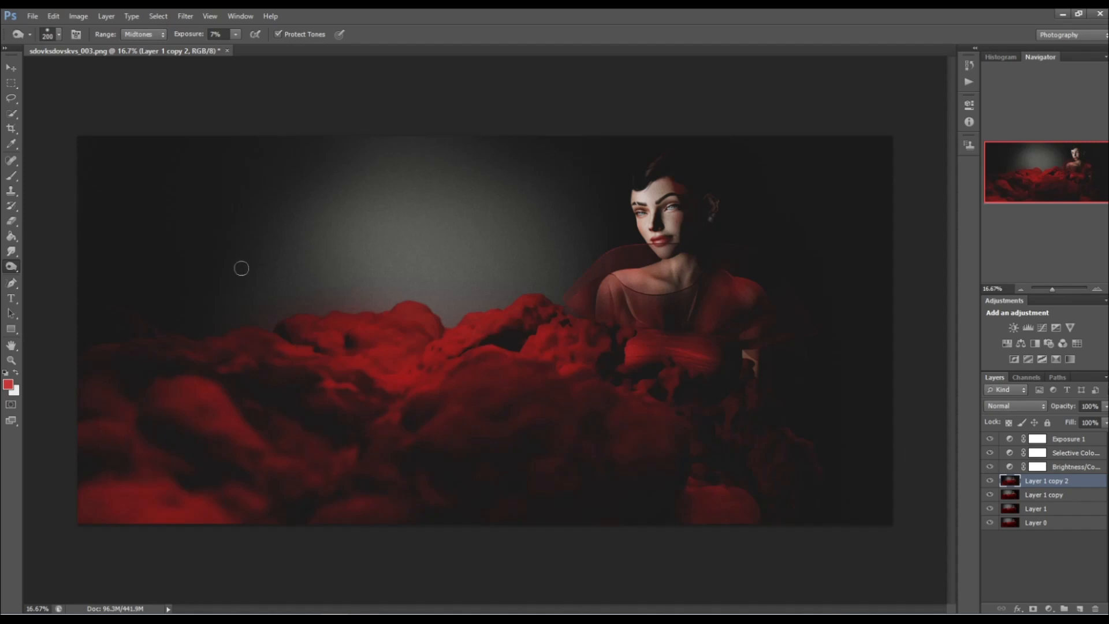
left_click_drag(12, 268, 37, 270)
left_click(140, 34)
left_click(141, 40)
left_click(142, 36)
left_click(142, 43)
key("bracketright")
key("bracketright")
key("bracketright")
key("bracketright")
key("bracketright")
mouse_move(663, 173)
left_mouse_down()
mouse_move(698, 239)
mouse_move(656, 181)
mouse_move(679, 170)
mouse_move(706, 196)
mouse_move(643, 208)
mouse_move(684, 248)
mouse_move(715, 309)
mouse_move(607, 318)
mouse_move(615, 307)
mouse_move(540, 345)
left_mouse_up()
Dodge the red clouds beside the woman in the Midtones range at 14% exposure.
left_click(143, 34)
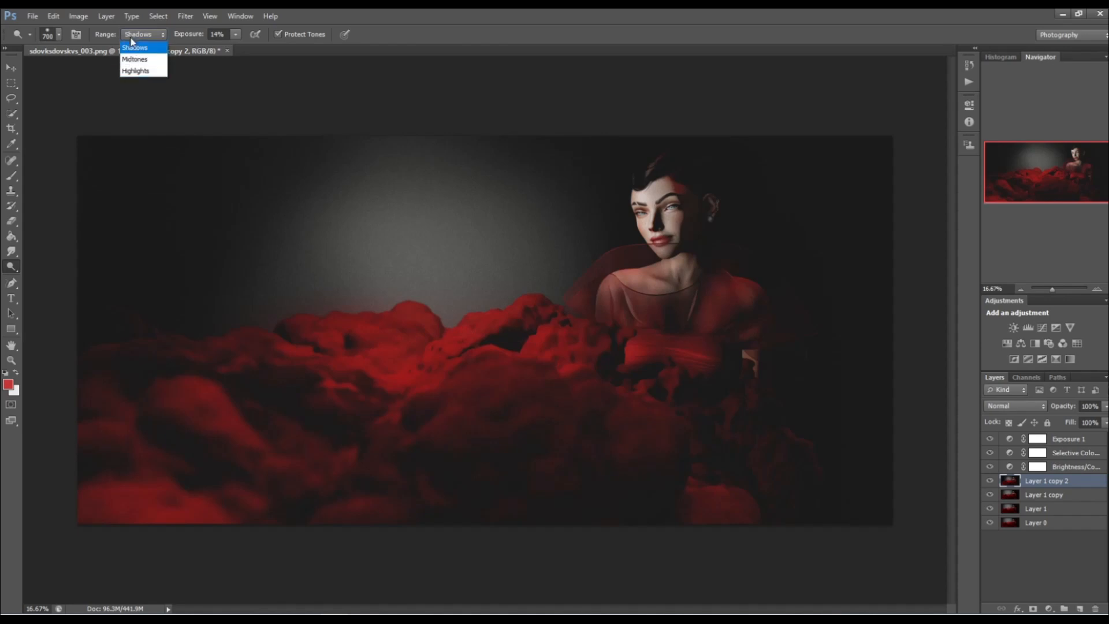
left_click(139, 56)
mouse_move(498, 370)
left_mouse_down()
mouse_move(560, 329)
mouse_move(600, 338)
mouse_move(581, 352)
mouse_move(510, 320)
mouse_move(410, 383)
mouse_move(352, 358)
mouse_move(541, 333)
mouse_move(633, 293)
mouse_move(629, 310)
mouse_move(659, 209)
mouse_move(676, 231)
mouse_move(676, 167)
mouse_move(628, 171)
mouse_move(550, 296)
mouse_move(632, 249)
mouse_move(608, 254)
mouse_move(622, 256)
mouse_move(554, 350)
left_mouse_up()
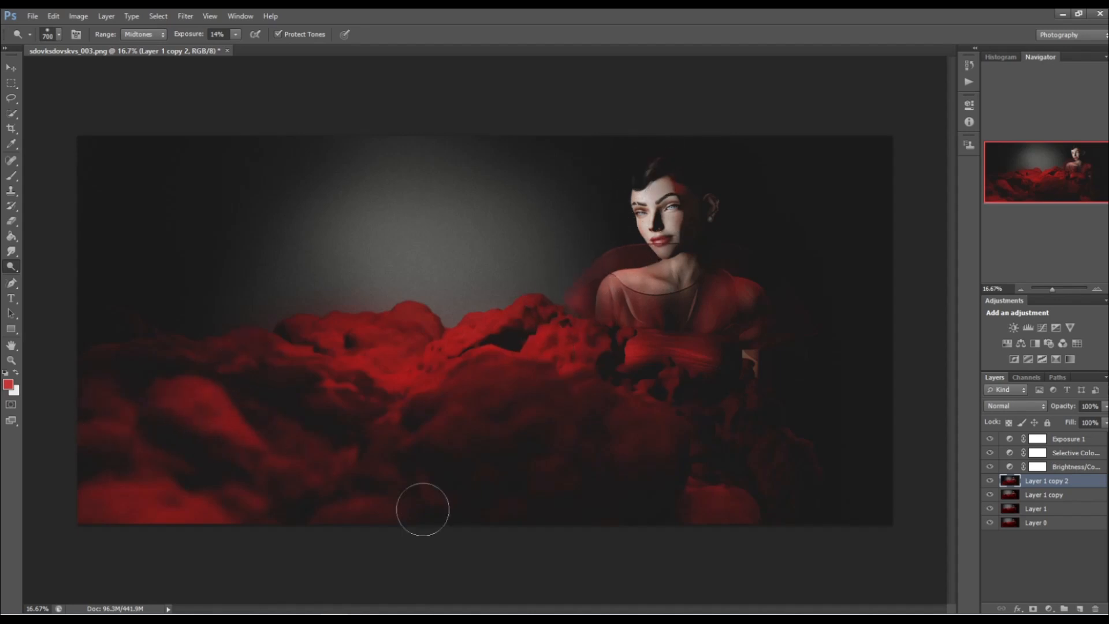
Add a Vibrance adjustment layer directly above Layer 1 copy 2 and increase its vibrance.
left_click(1070, 327)
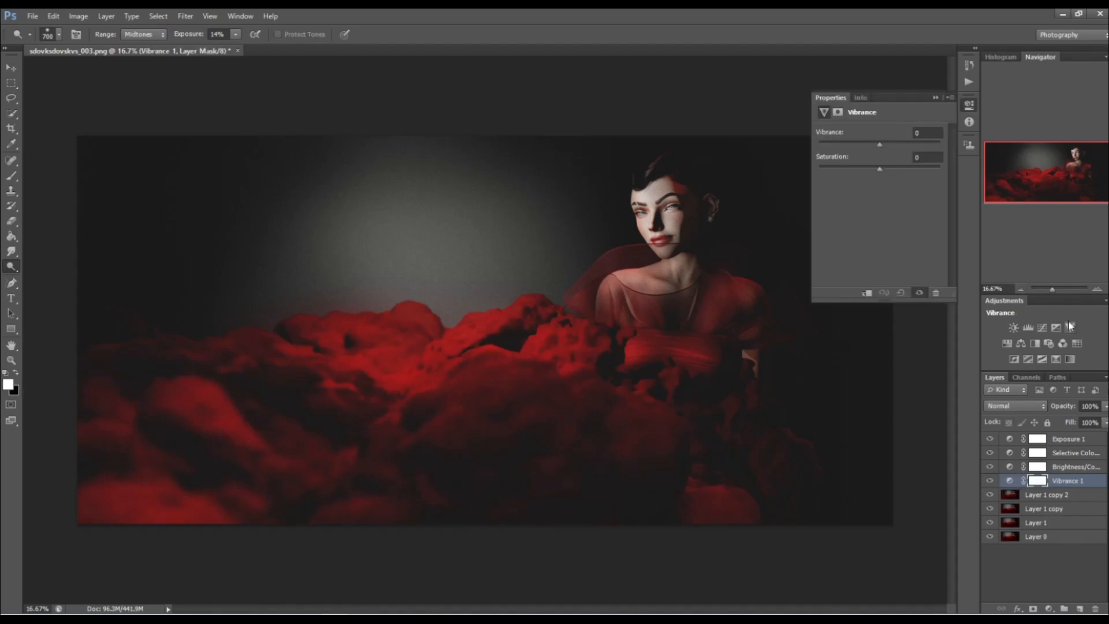
left_click(895, 145)
left_click(915, 143)
Select Layer 1 copy 2 and switch to the Burn tool.
left_click(1046, 495)
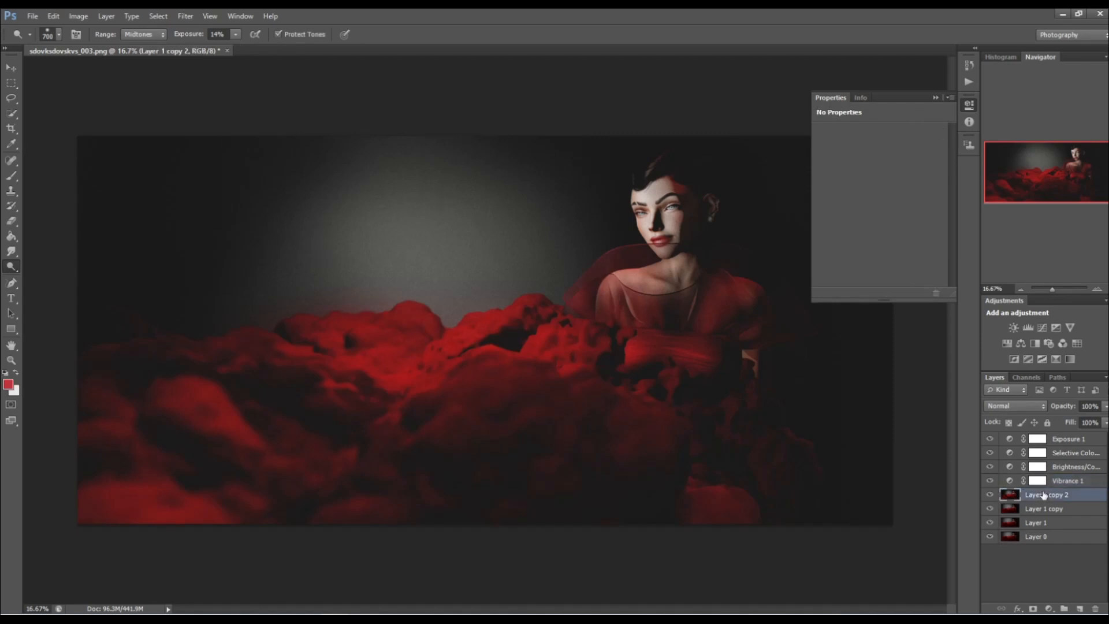
right_click(10, 270)
left_click(55, 277)
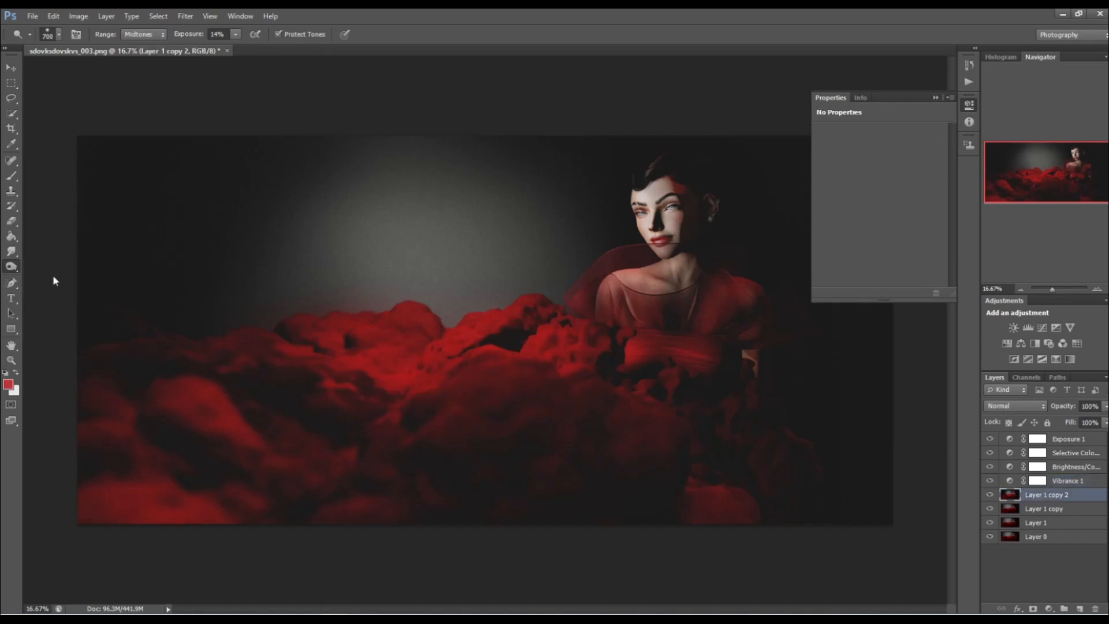